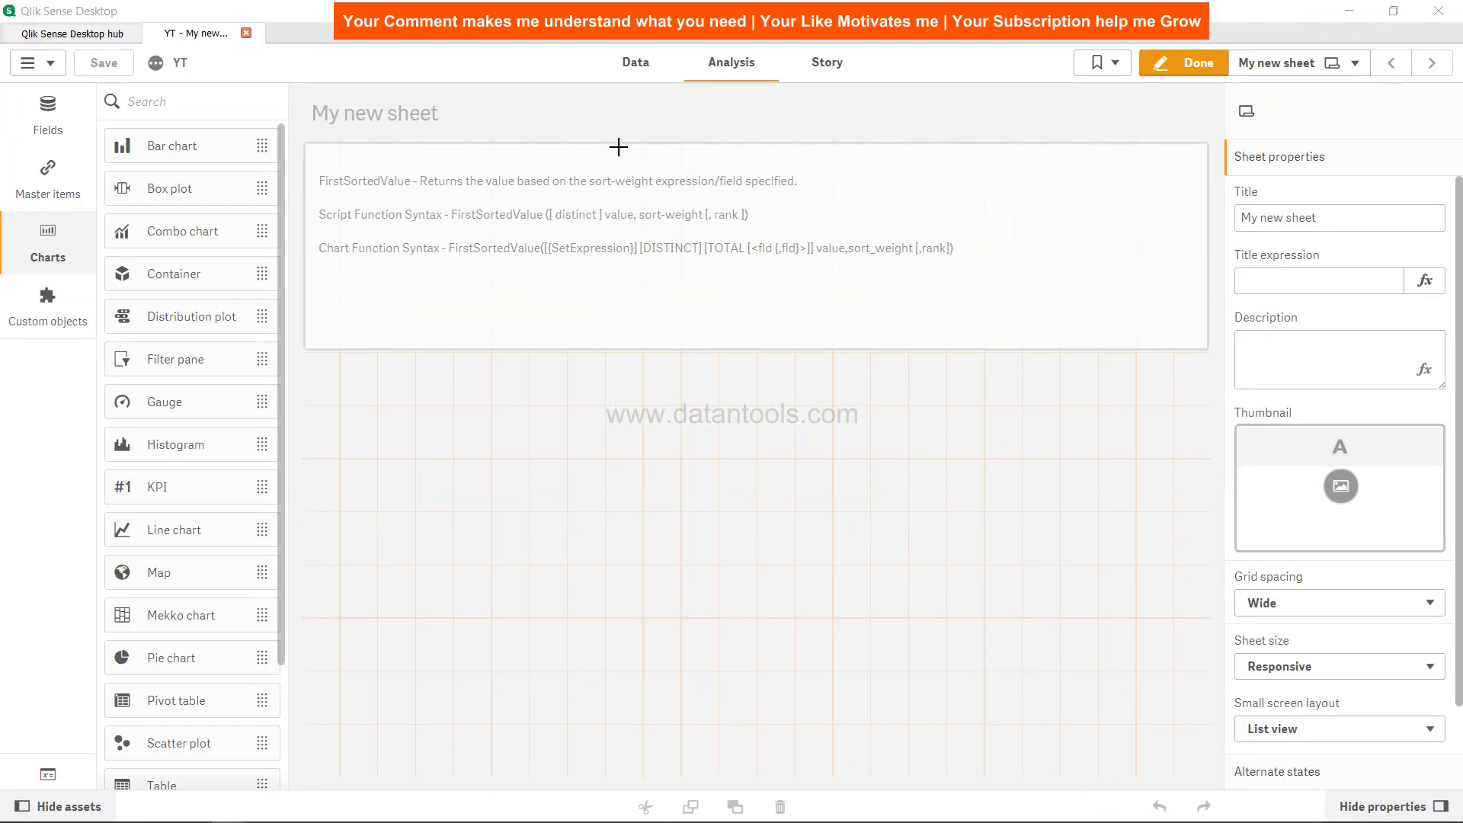
- Open the data load script and examine the Temp inline table's fields, rows and delimiter
{"action": "left_click", "coordinate": [639, 69]}
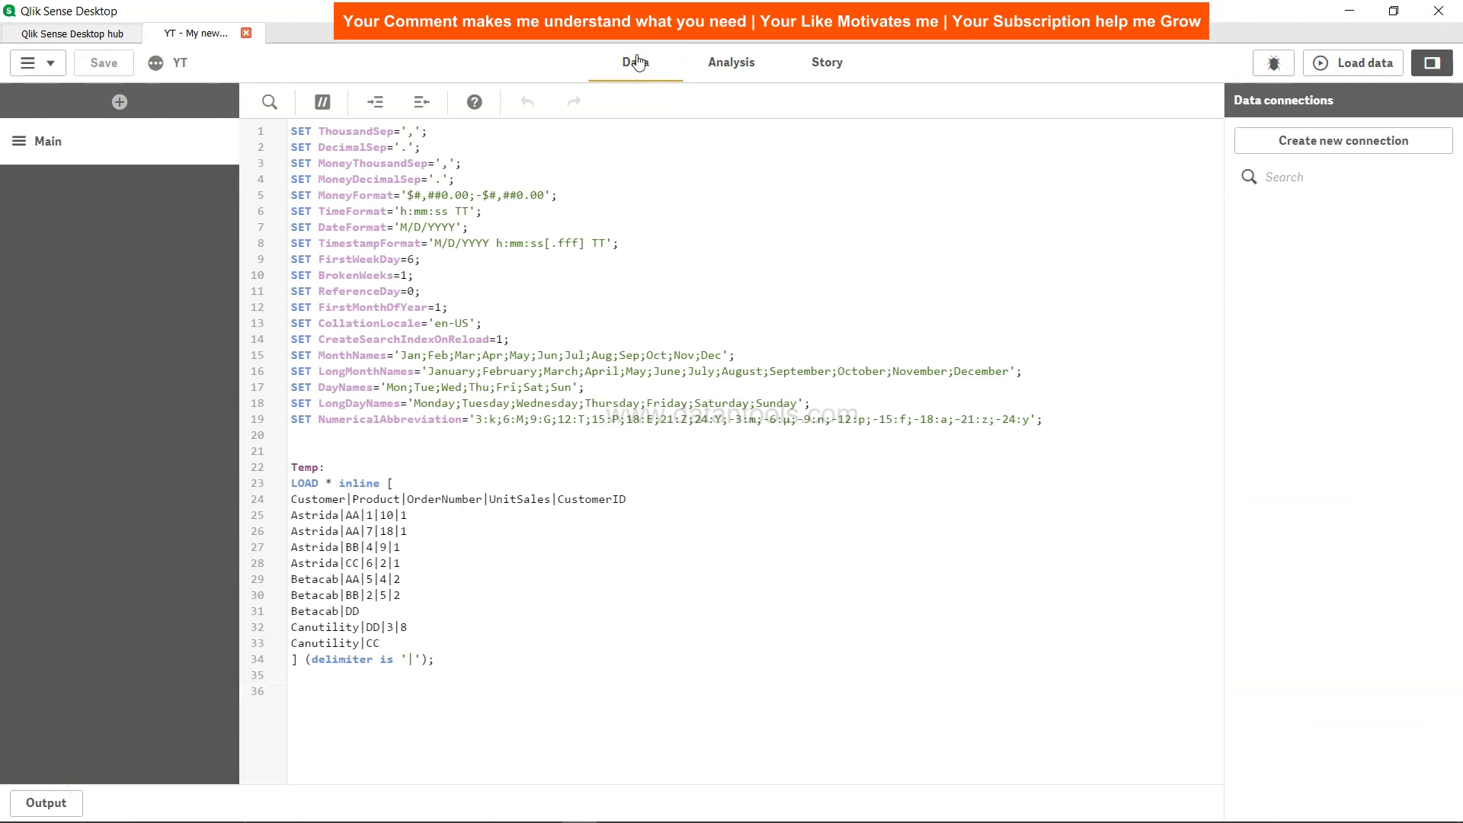
{"action": "left_click_drag", "start_coordinate": [292, 467], "coordinate": [451, 660]}
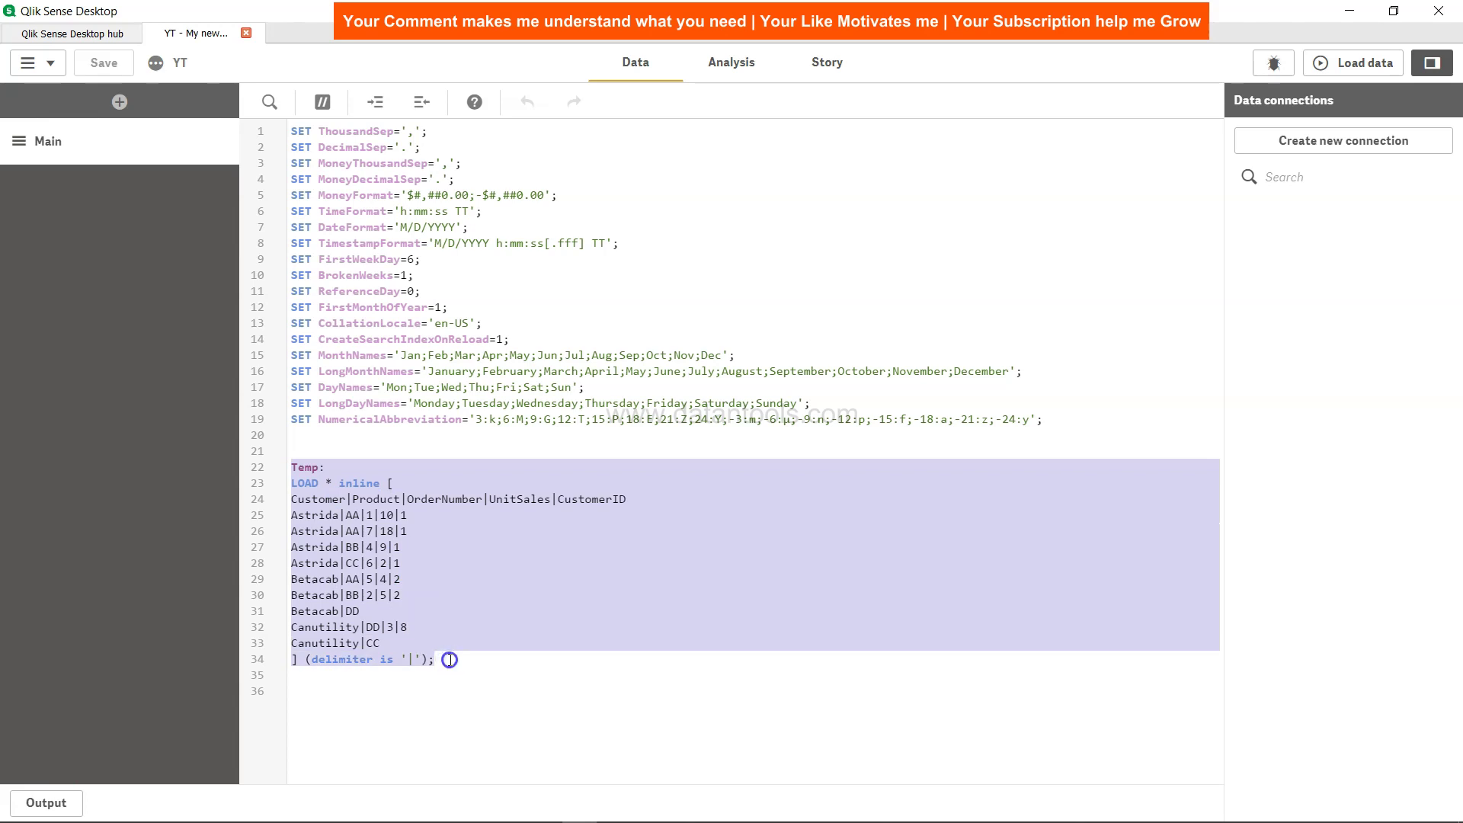
{"action": "left_click", "coordinate": [451, 660]}
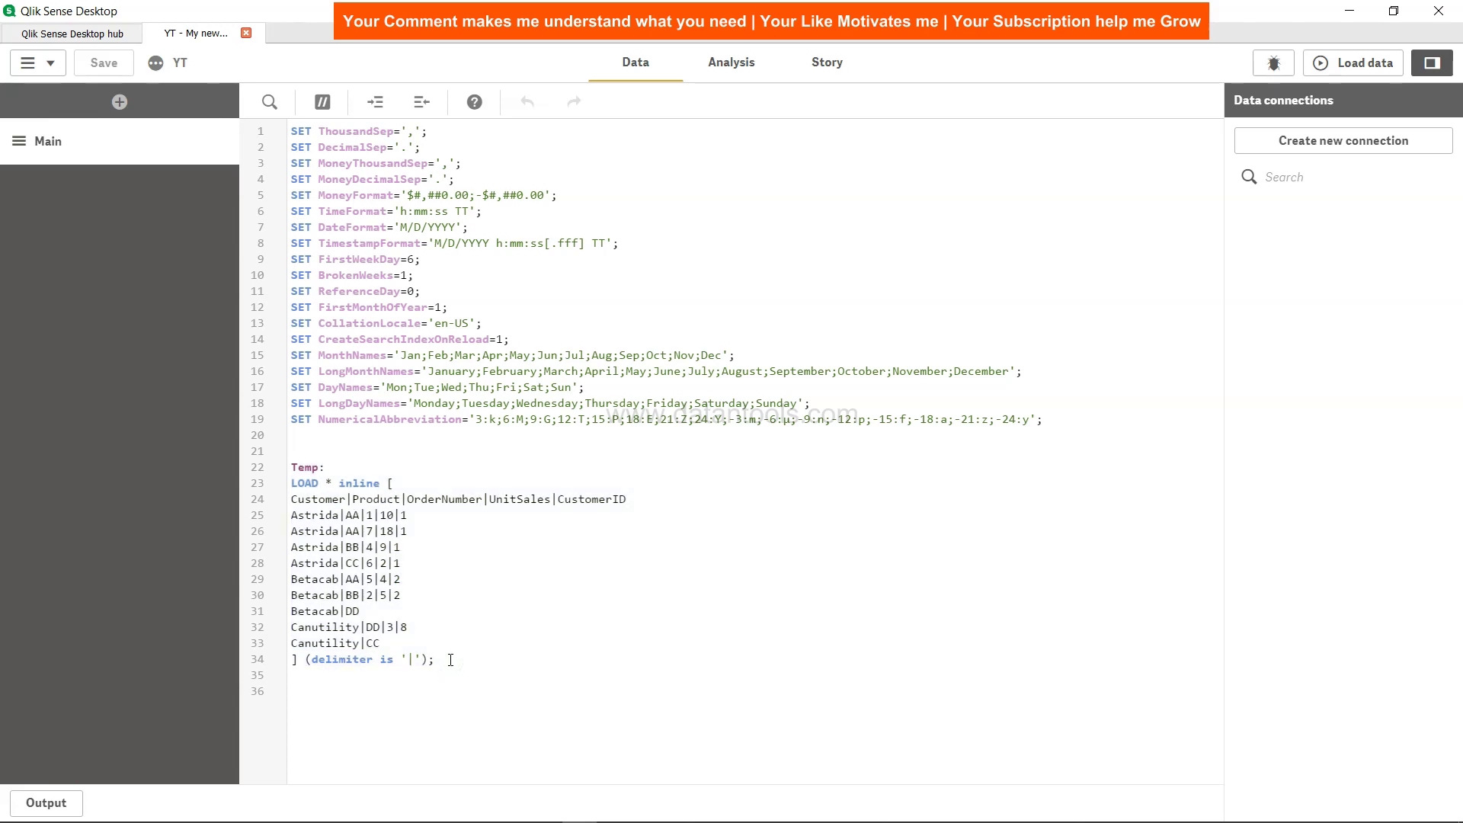
{"action": "left_click_drag", "start_coordinate": [291, 483], "coordinate": [443, 653]}
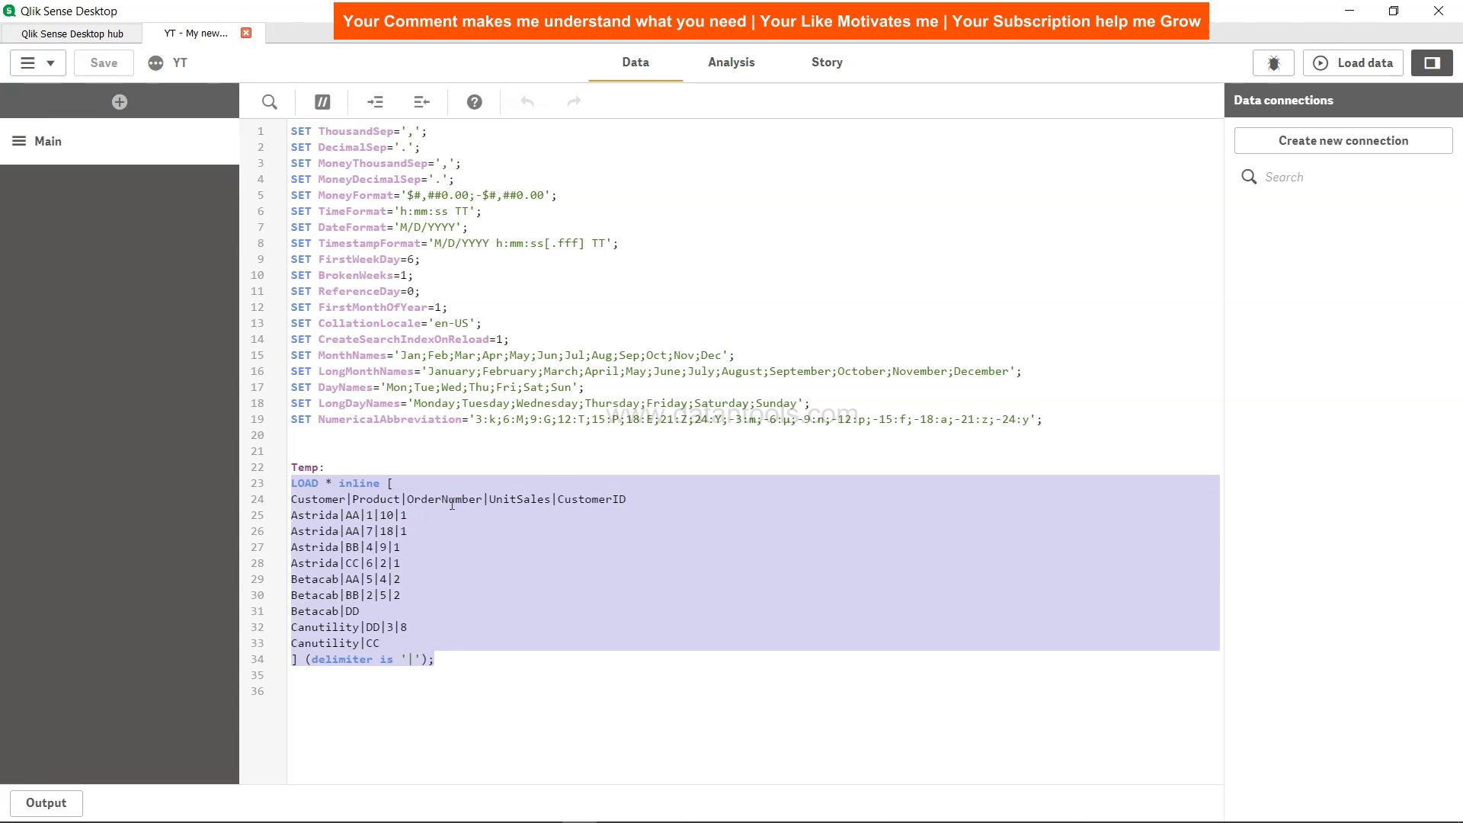
{"action": "left_click", "coordinate": [517, 499]}
{"action": "left_click_drag", "start_coordinate": [292, 512], "coordinate": [371, 516]}
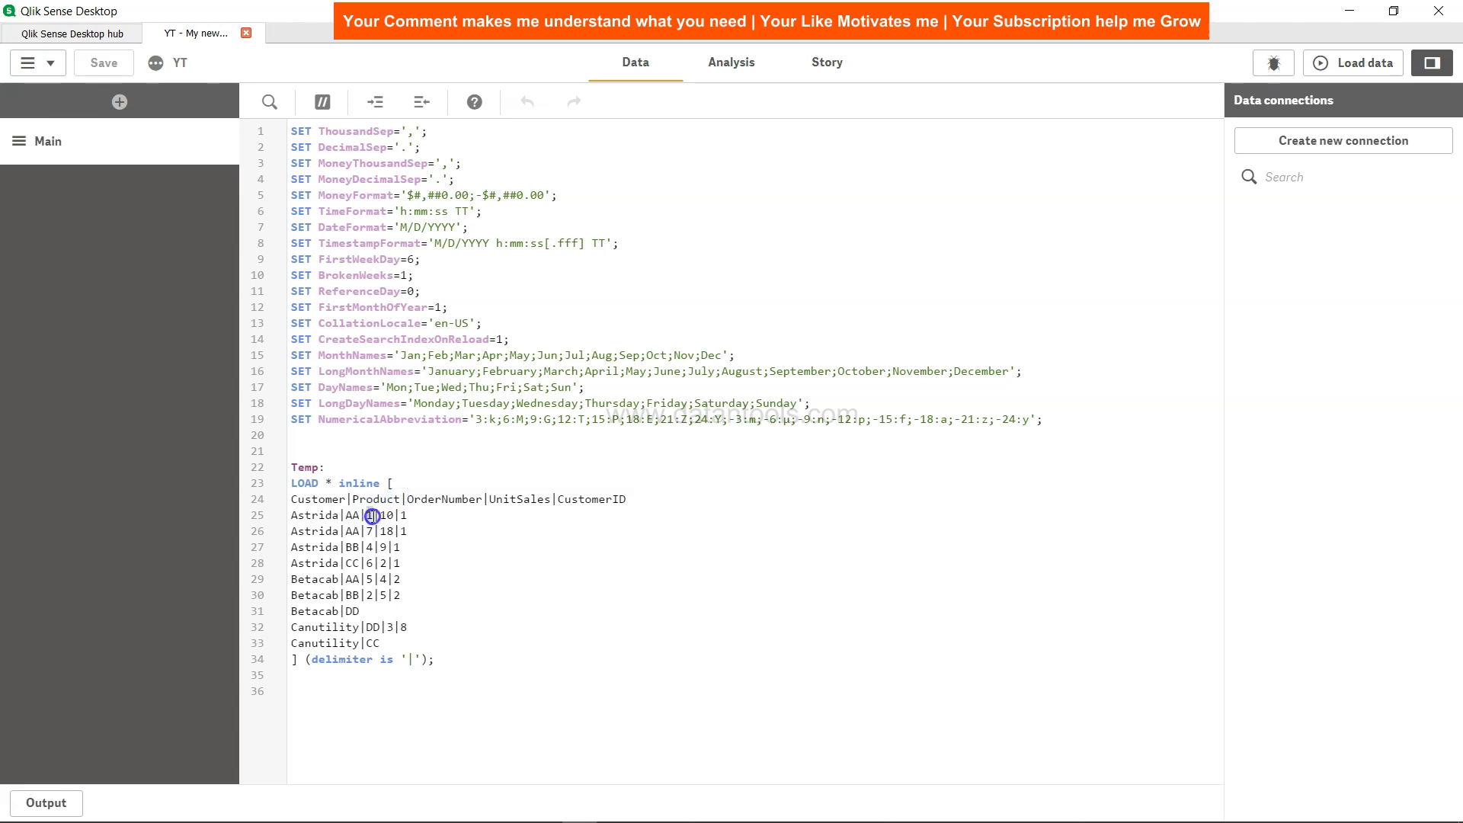
{"action": "left_click_drag", "start_coordinate": [495, 501], "coordinate": [539, 502]}
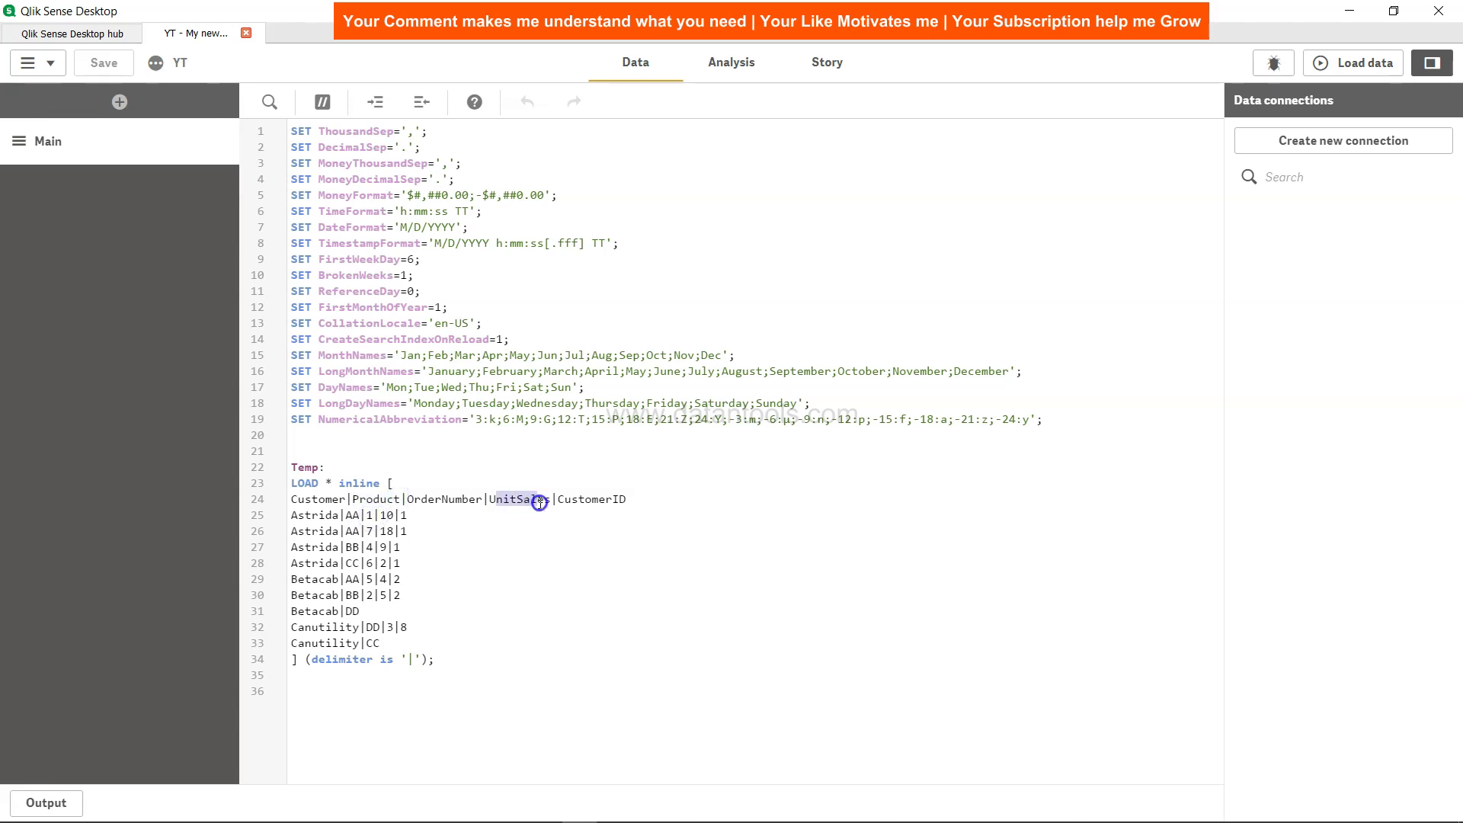
{"action": "double_click", "coordinate": [384, 515]}
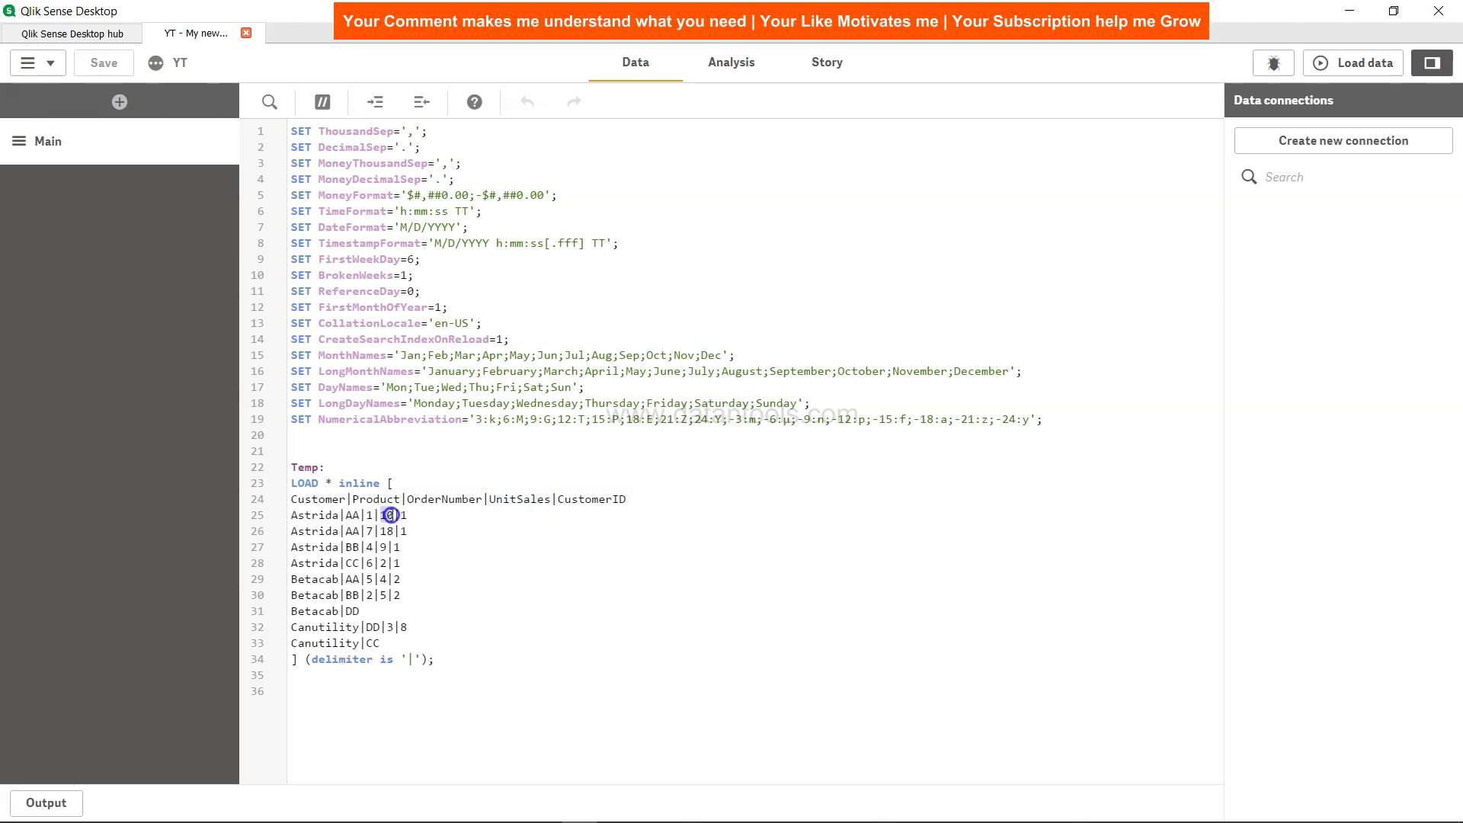
{"action": "left_click_drag", "start_coordinate": [558, 499], "coordinate": [622, 500]}
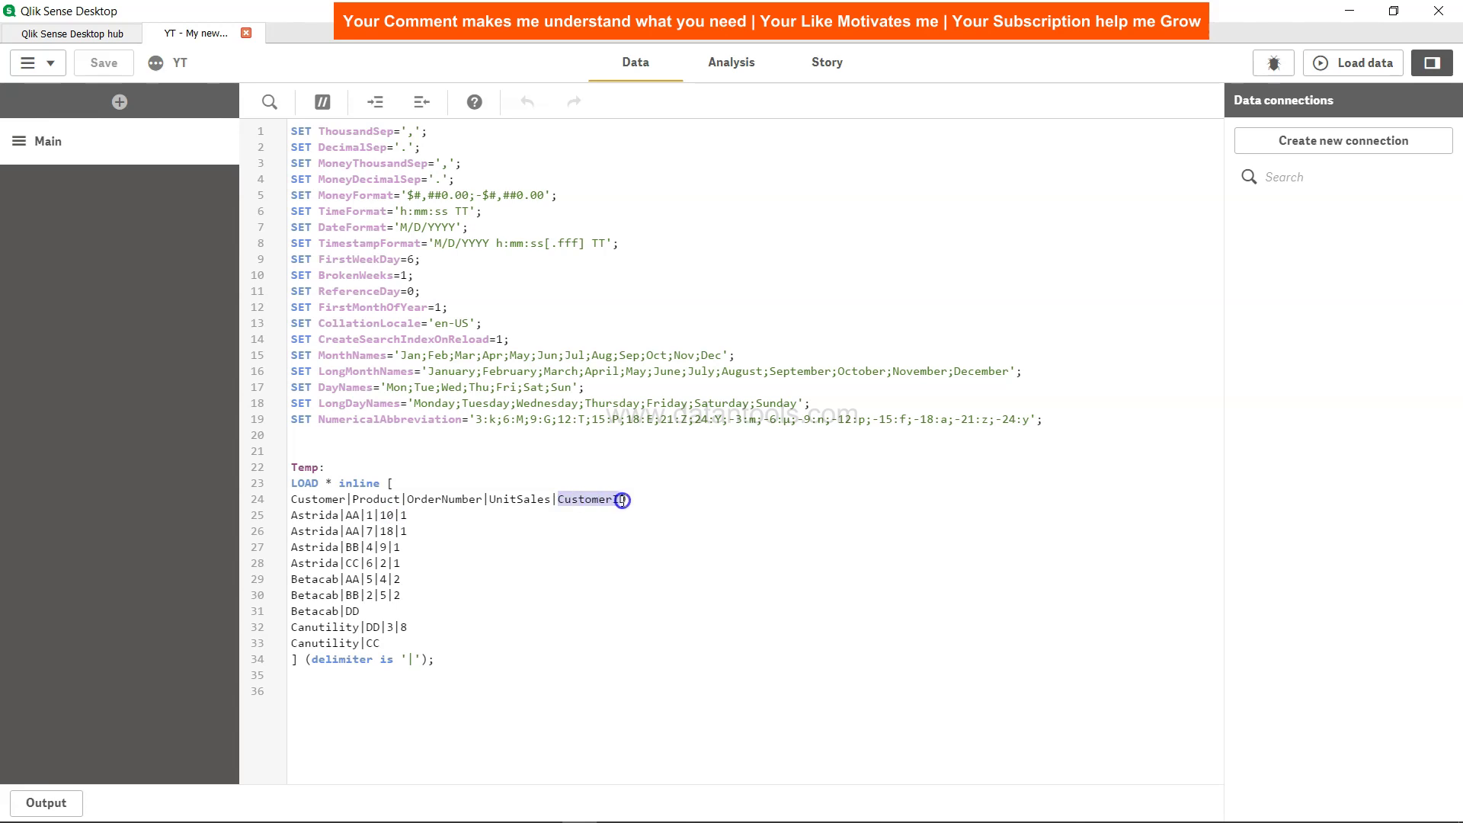
{"action": "left_click", "coordinate": [402, 518]}
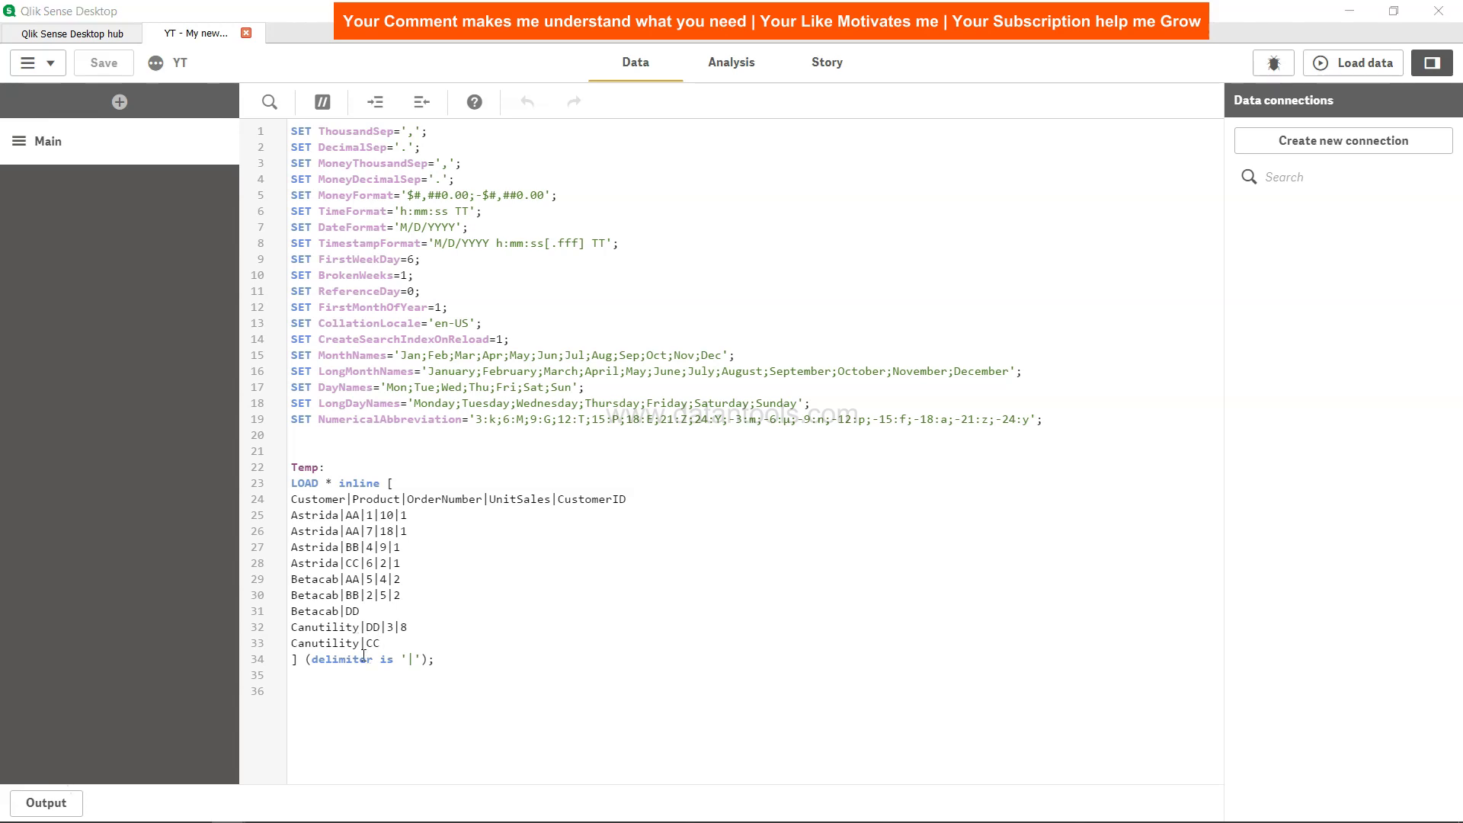
{"action": "left_click", "coordinate": [409, 660]}
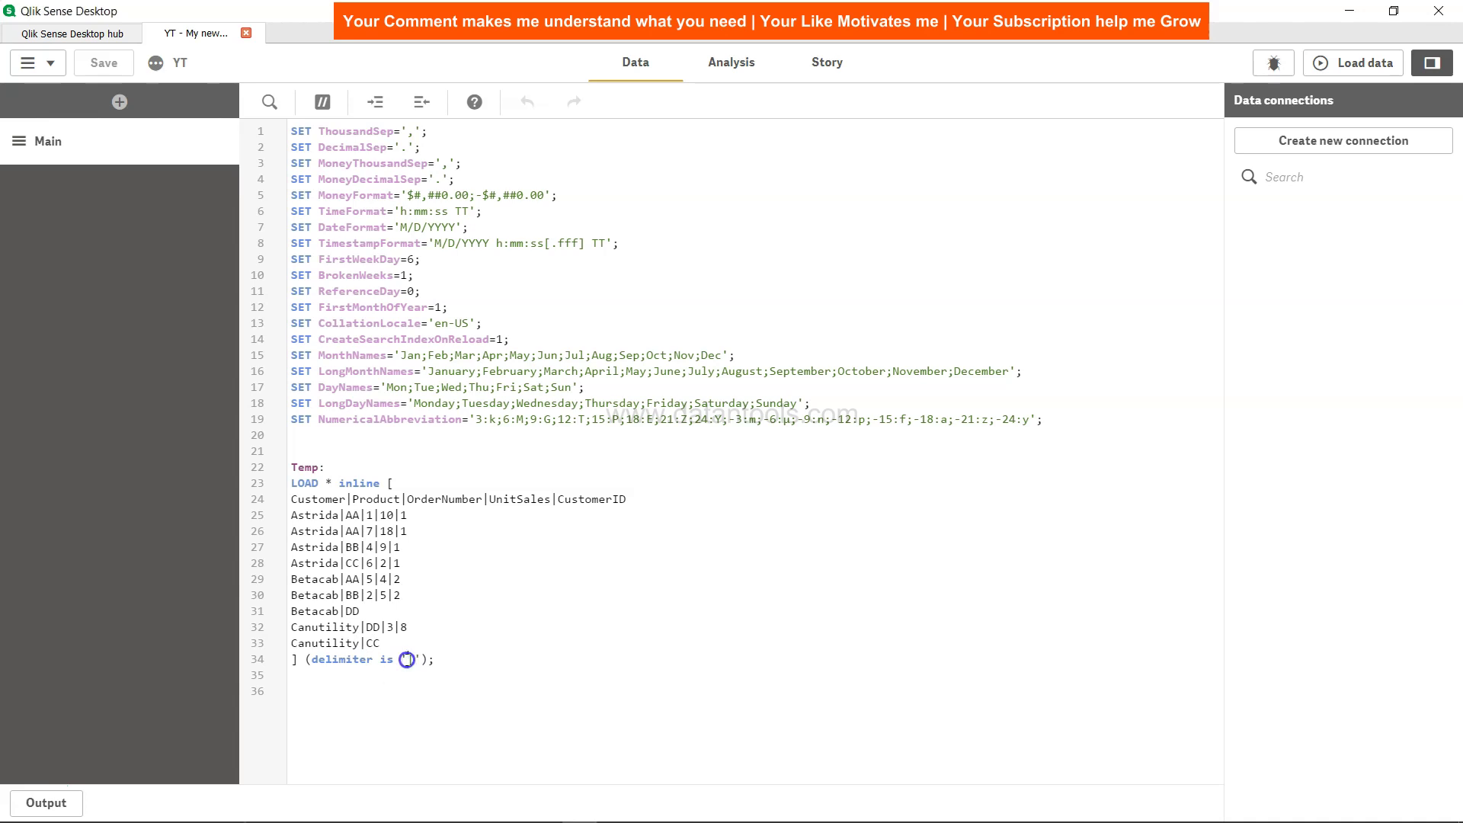
{"action": "left_click", "coordinate": [337, 516]}
{"action": "left_click", "coordinate": [362, 515]}
{"action": "left_click_drag", "start_coordinate": [381, 660], "coordinate": [416, 661]}
- Add two blank lines below the Temp inline load statement
{"action": "left_click", "coordinate": [457, 660]}
{"action": "key", "text": "Return"}
{"action": "key", "text": "Return"}
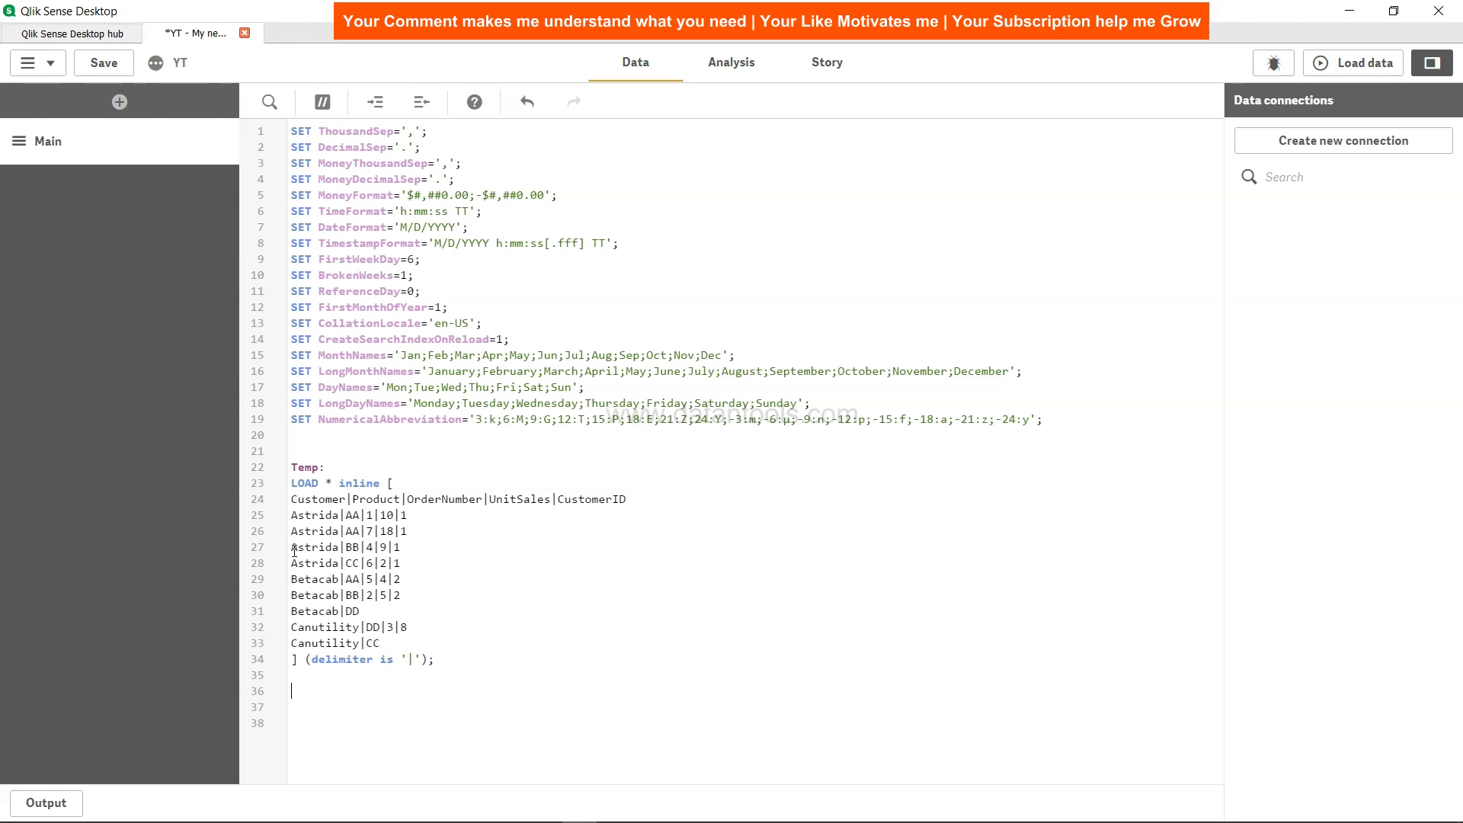
- Examine the products and unit sales in the inline rows of each customer
{"action": "left_click_drag", "start_coordinate": [293, 549], "coordinate": [409, 532]}
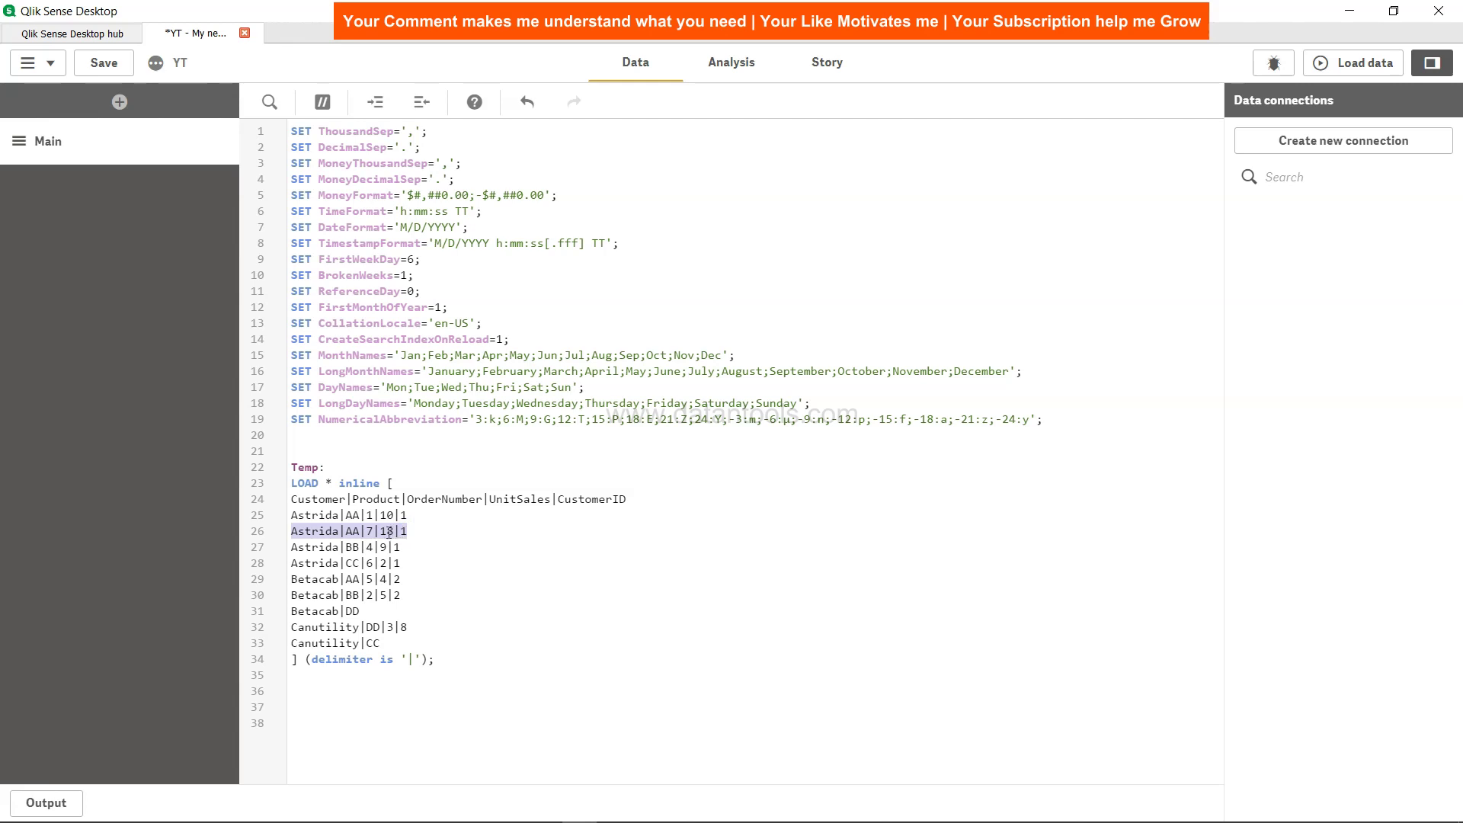
{"action": "left_click", "coordinate": [389, 531]}
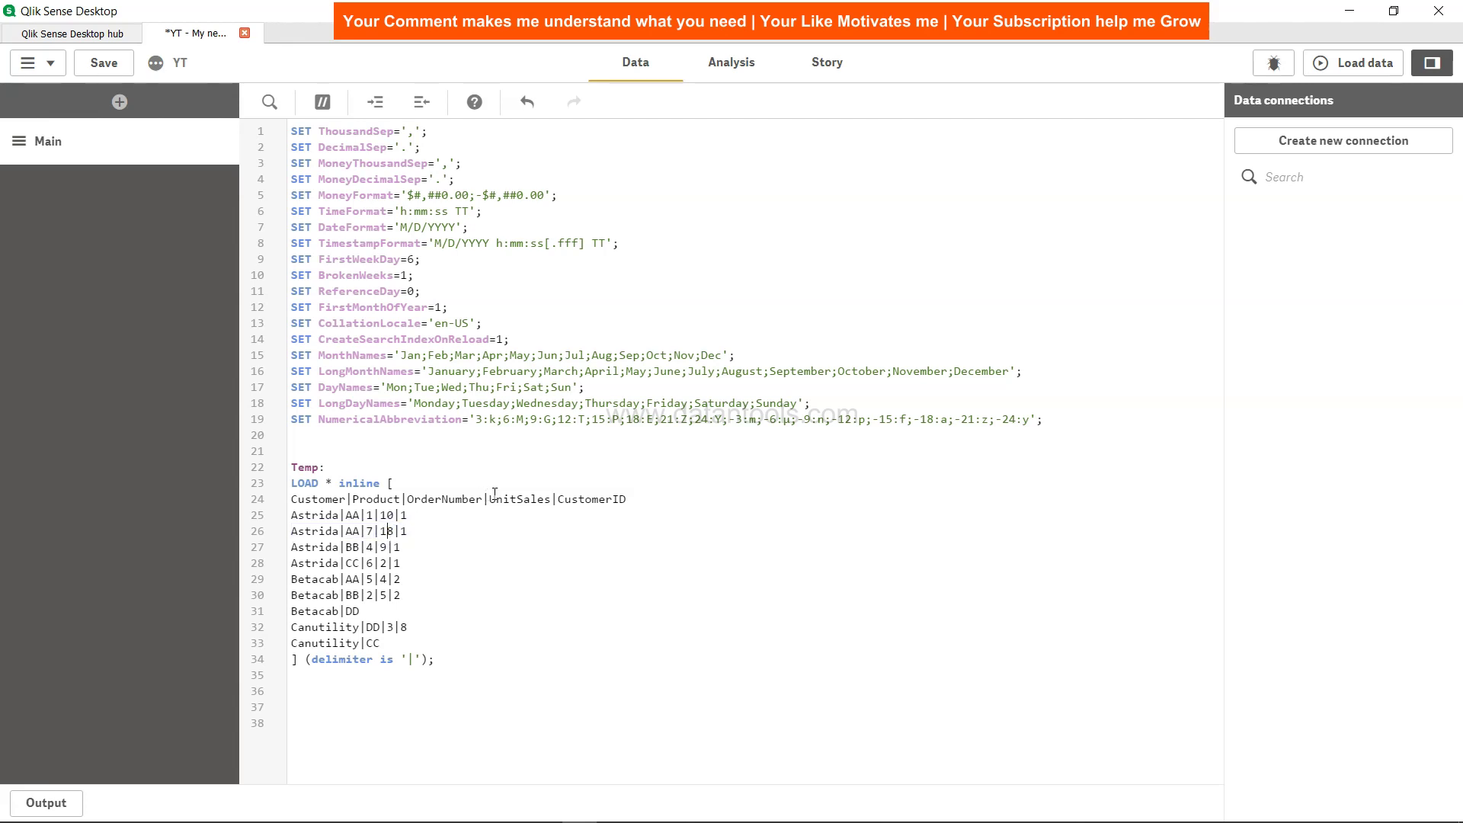
{"action": "left_click_drag", "start_coordinate": [298, 581], "coordinate": [344, 582]}
{"action": "left_click", "coordinate": [380, 595]}
{"action": "left_click", "coordinate": [389, 626]}
{"action": "left_click", "coordinate": [401, 627]}
- Add the table label "FirtSortedValue:" below the Temp inline load
{"action": "left_click", "coordinate": [473, 676]}
{"action": "key", "text": "Return"}
{"action": "type", "text": "Firs"}
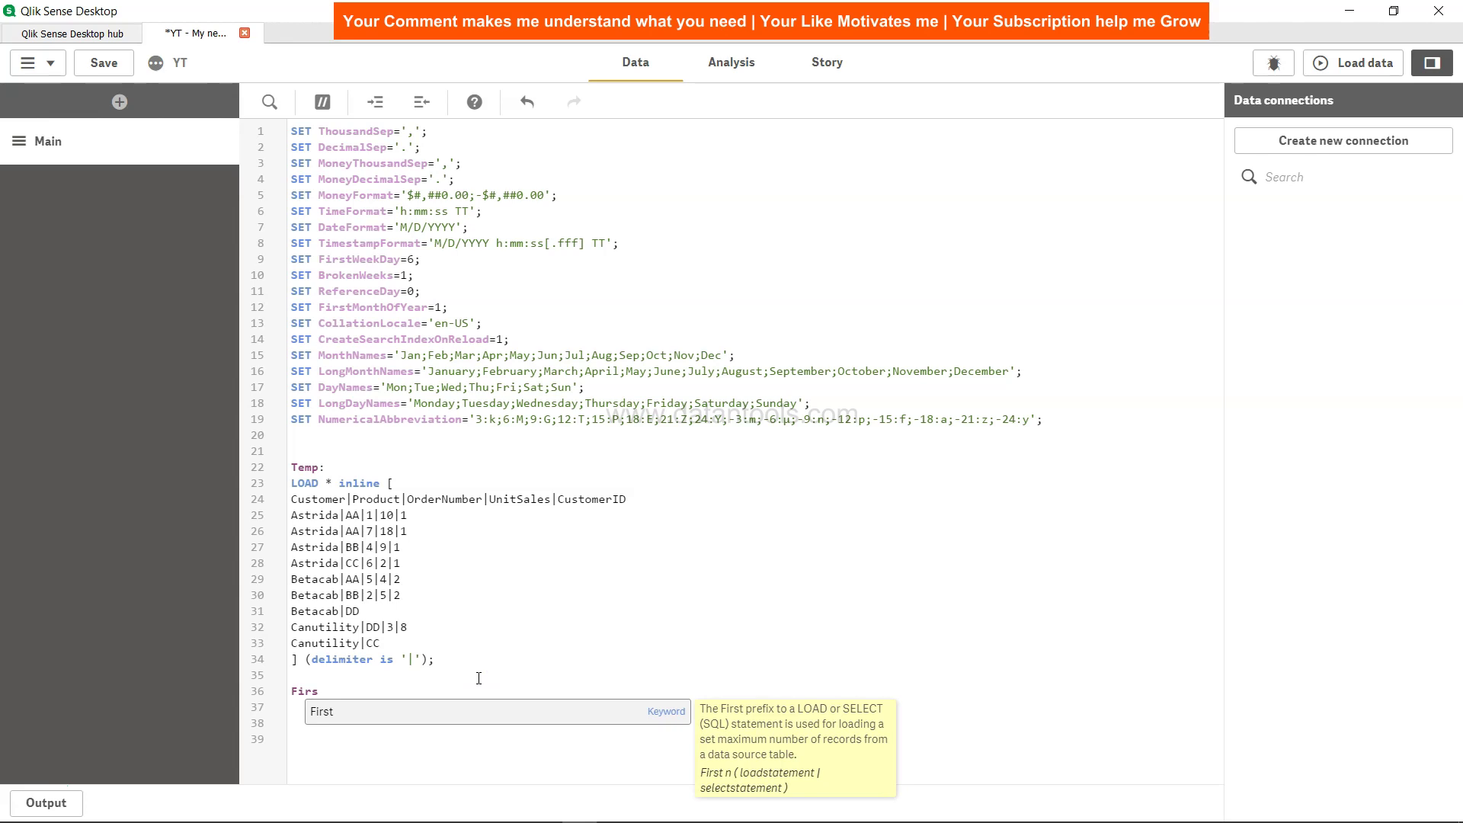
{"action": "key", "text": "BackSpace"}
{"action": "type", "text": "t"}
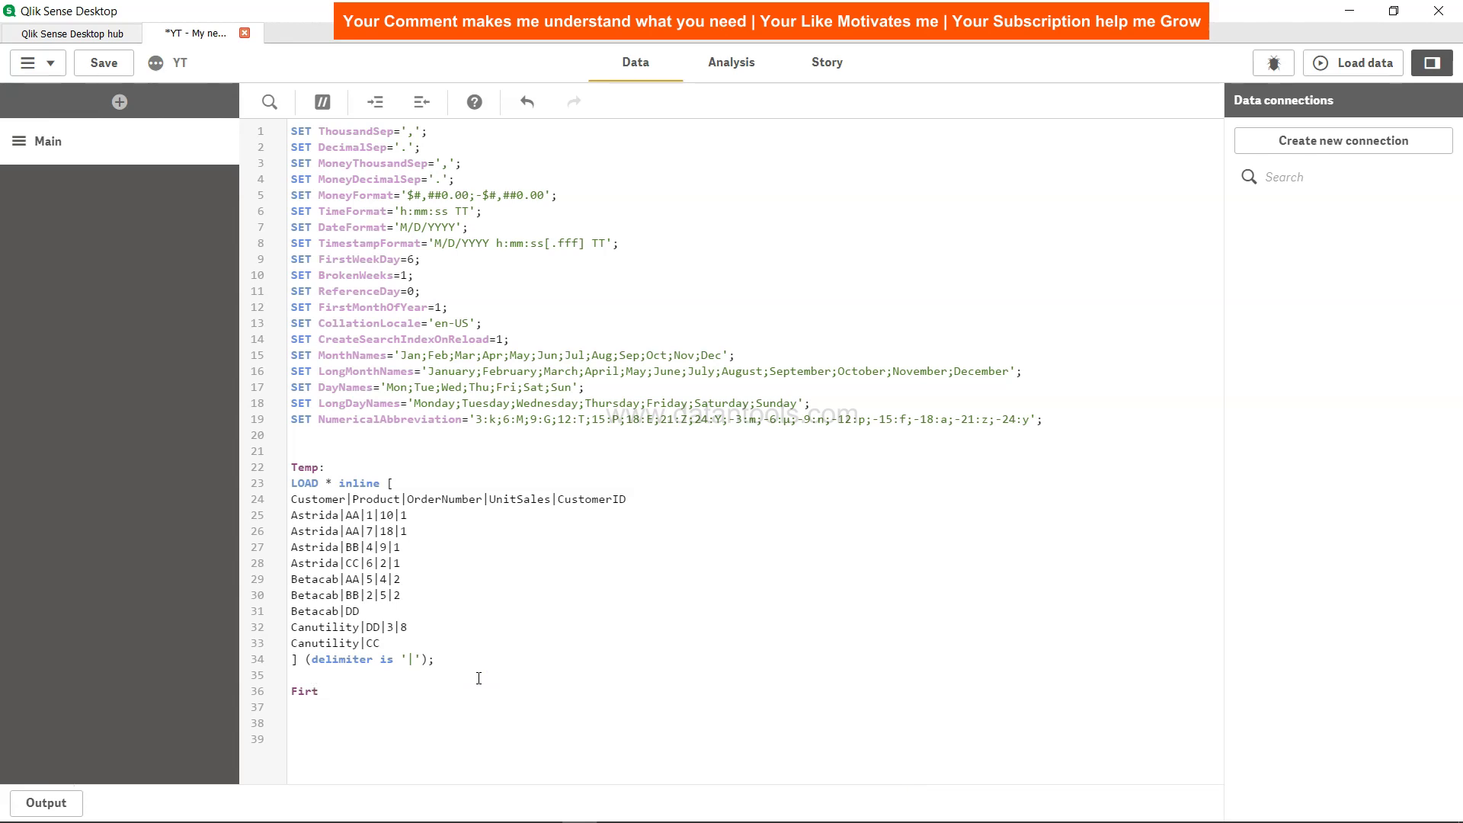
{"action": "type", "text": "SortedValue:"}
{"action": "key", "text": "Return"}
- Under the new label, begin a Load statement with Customer and FirstSortedValue(Product,UnitSales)
{"action": "type", "text": "Load"}
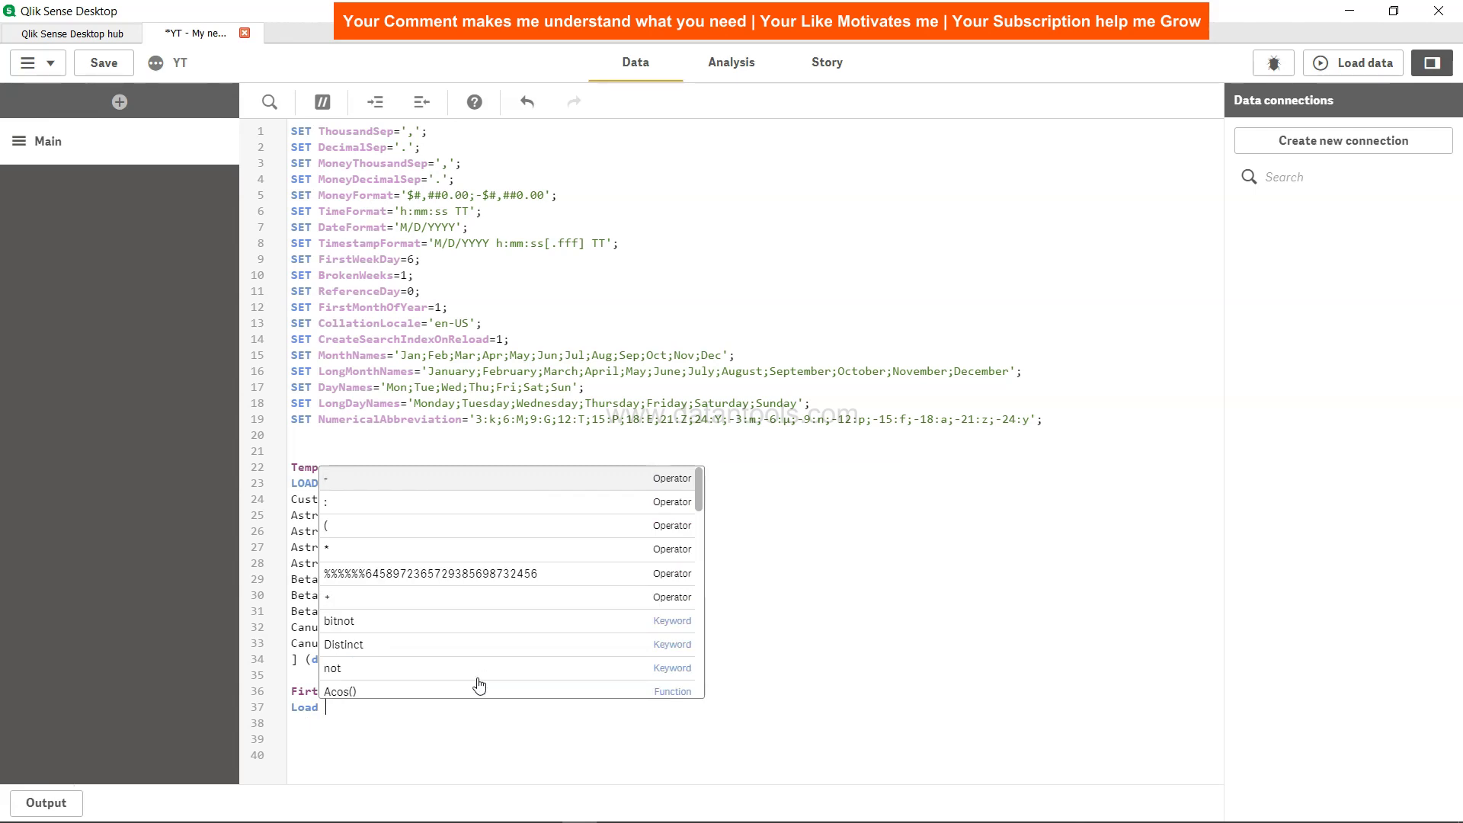
{"action": "type", "text": " Customer"}
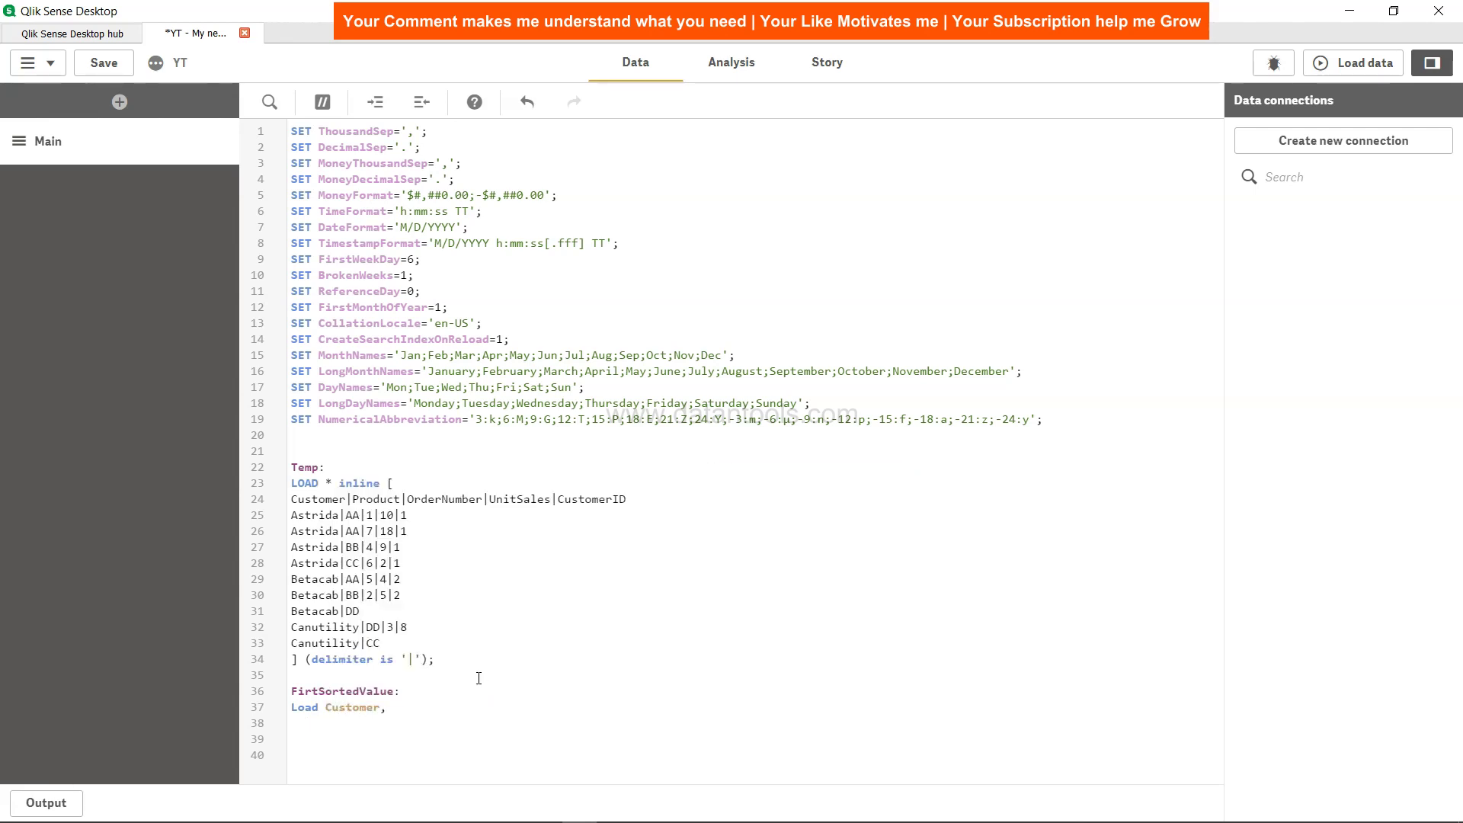
{"action": "type", "text": ", First"}
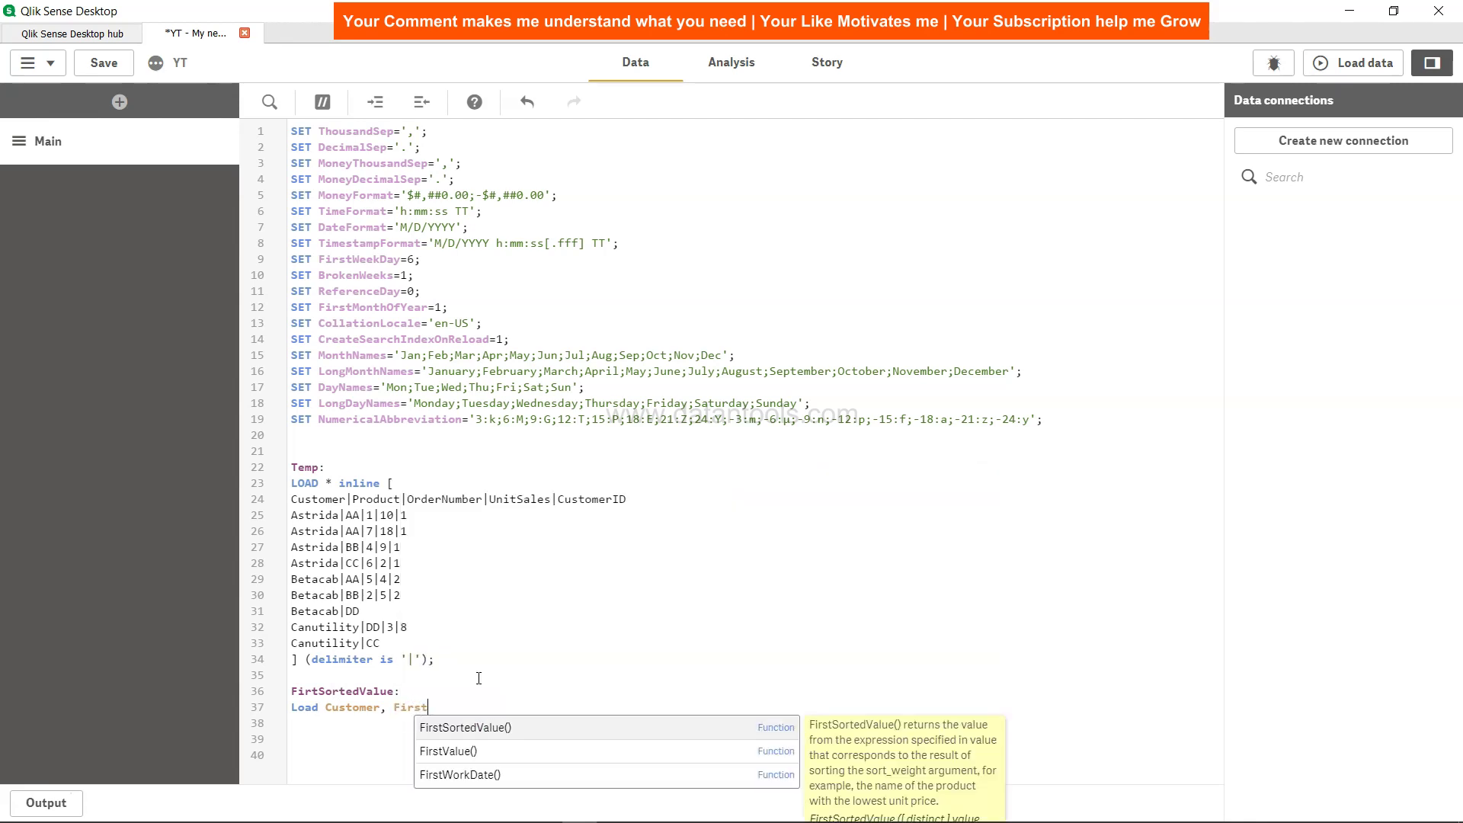
{"action": "key", "text": "Return"}
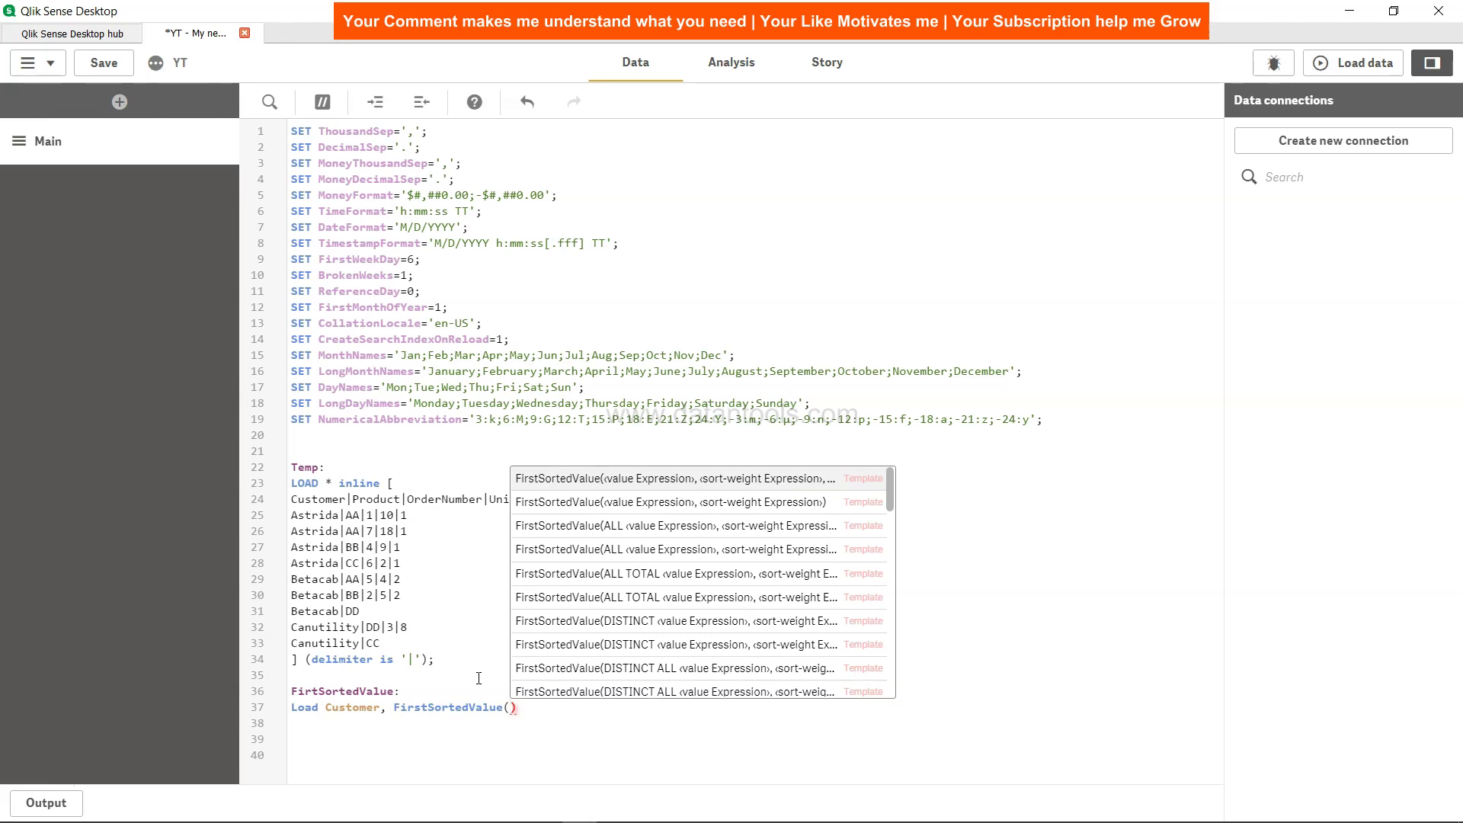
{"action": "type", "text": "Product"}
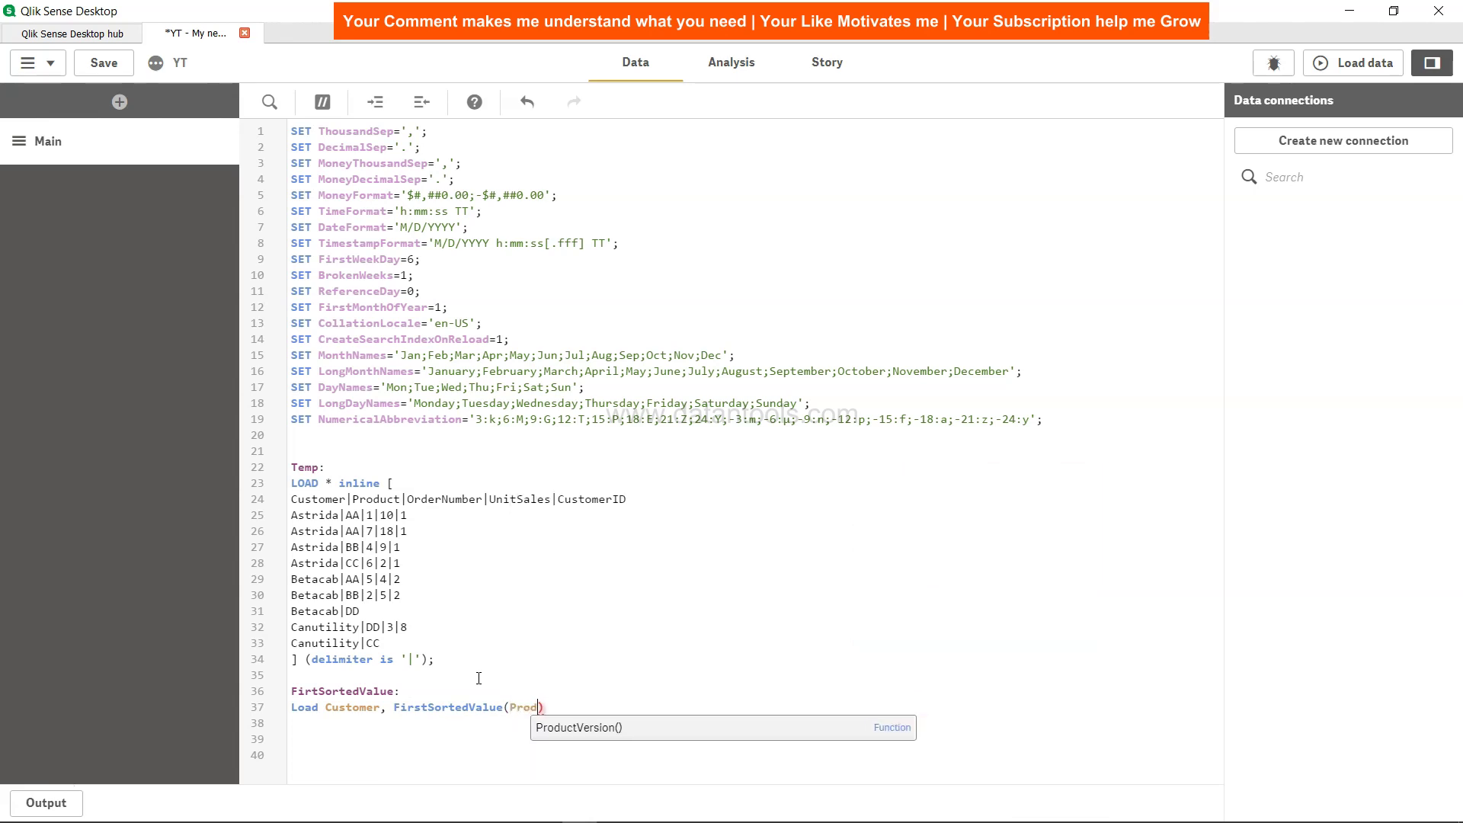
{"action": "type", "text": ","}
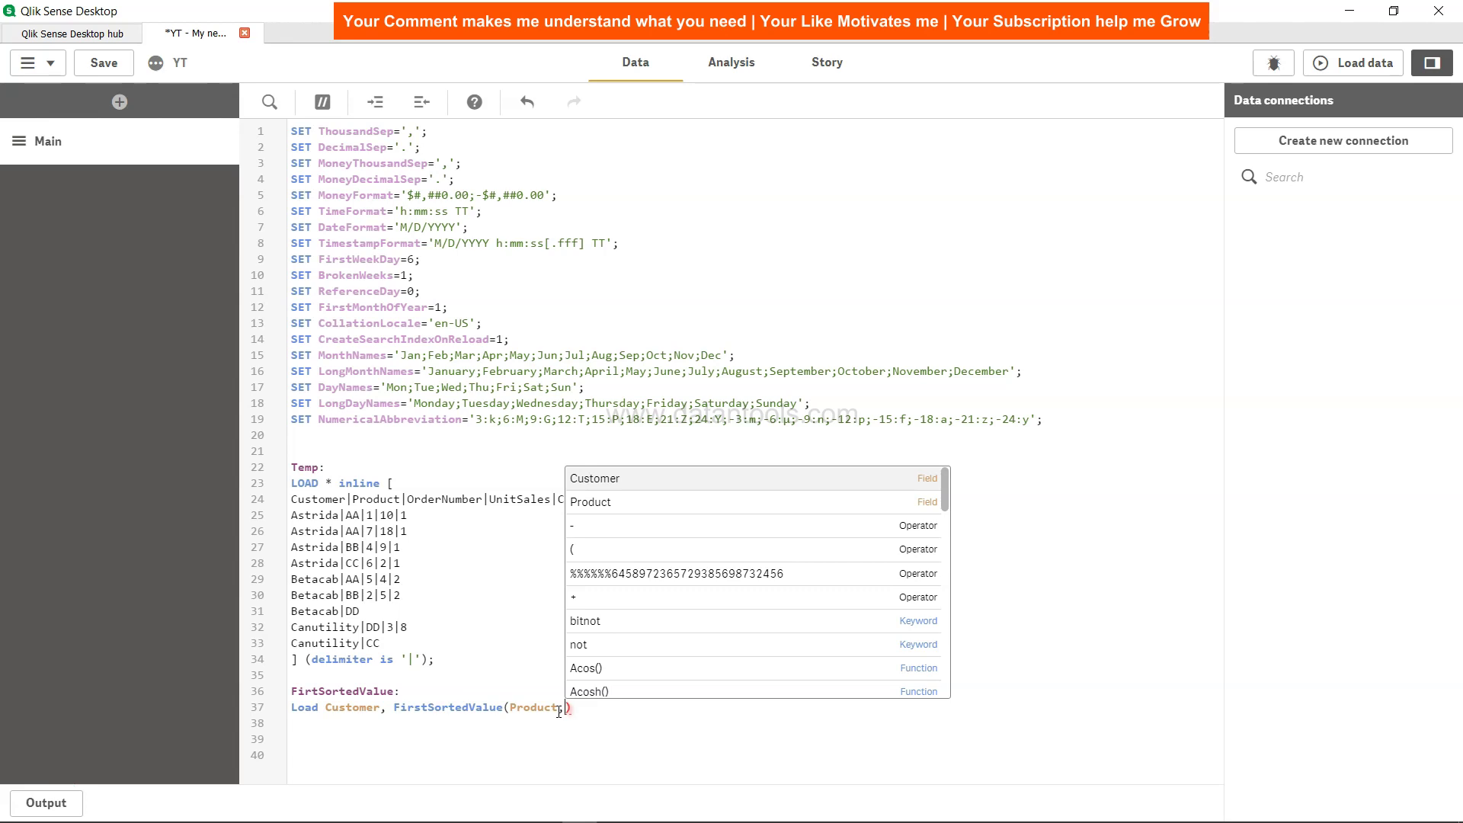
{"action": "type", "text": "UnitSales)"}
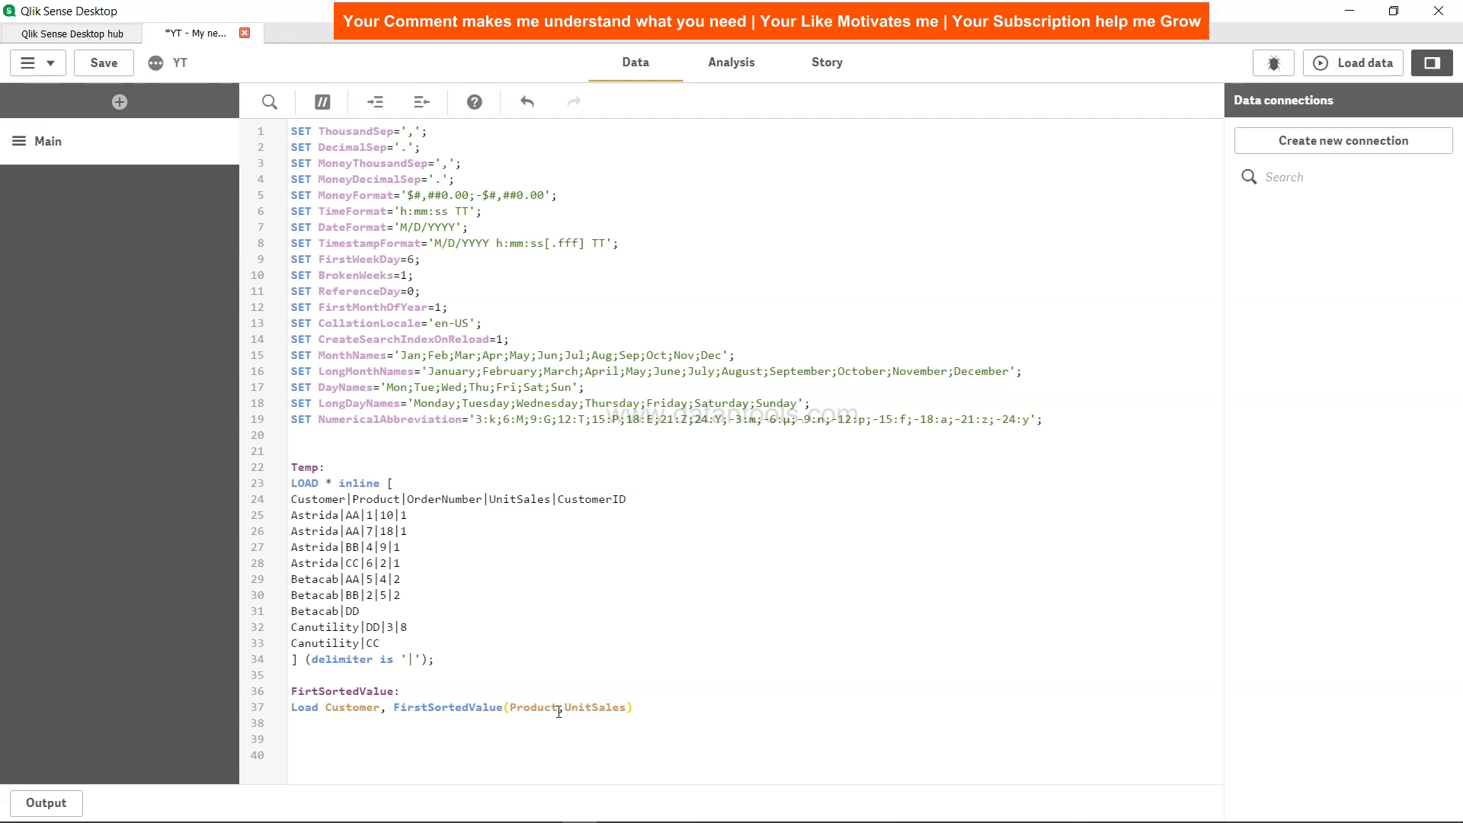
- Give the FirstSortedValue expression the alias ProdByUnitSales
{"action": "type", "text": " as"}
{"action": "left_click_drag", "start_coordinate": [565, 706], "coordinate": [625, 706]}
{"action": "left_click", "coordinate": [622, 707]}
{"action": "left_click", "coordinate": [662, 707]}
{"action": "type", "text": "Max_U"}
{"action": "key", "text": "BackSpace"}
{"action": "key", "text": "BackSpace"}
{"action": "key", "text": "BackSpace"}
{"action": "key", "text": "BackSpace"}
{"action": "key", "text": "BackSpace"}
{"action": "type", "text": "Prod ByUnitSales"}
- Complete the Load statement with "Resident Temp Group By Customer;"
{"action": "type", "text": "Resident"}
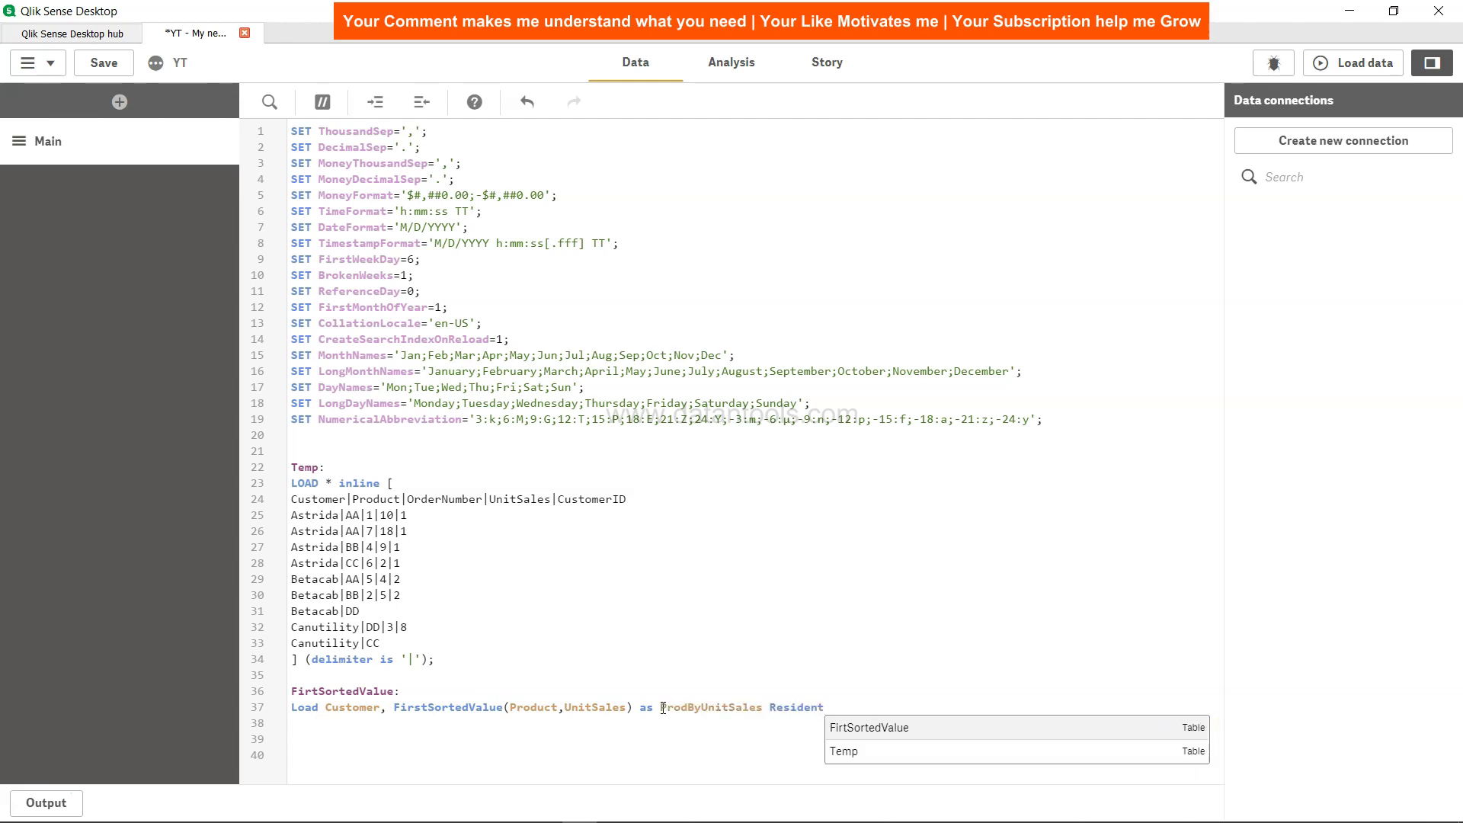
{"action": "type", "text": " Temp "}
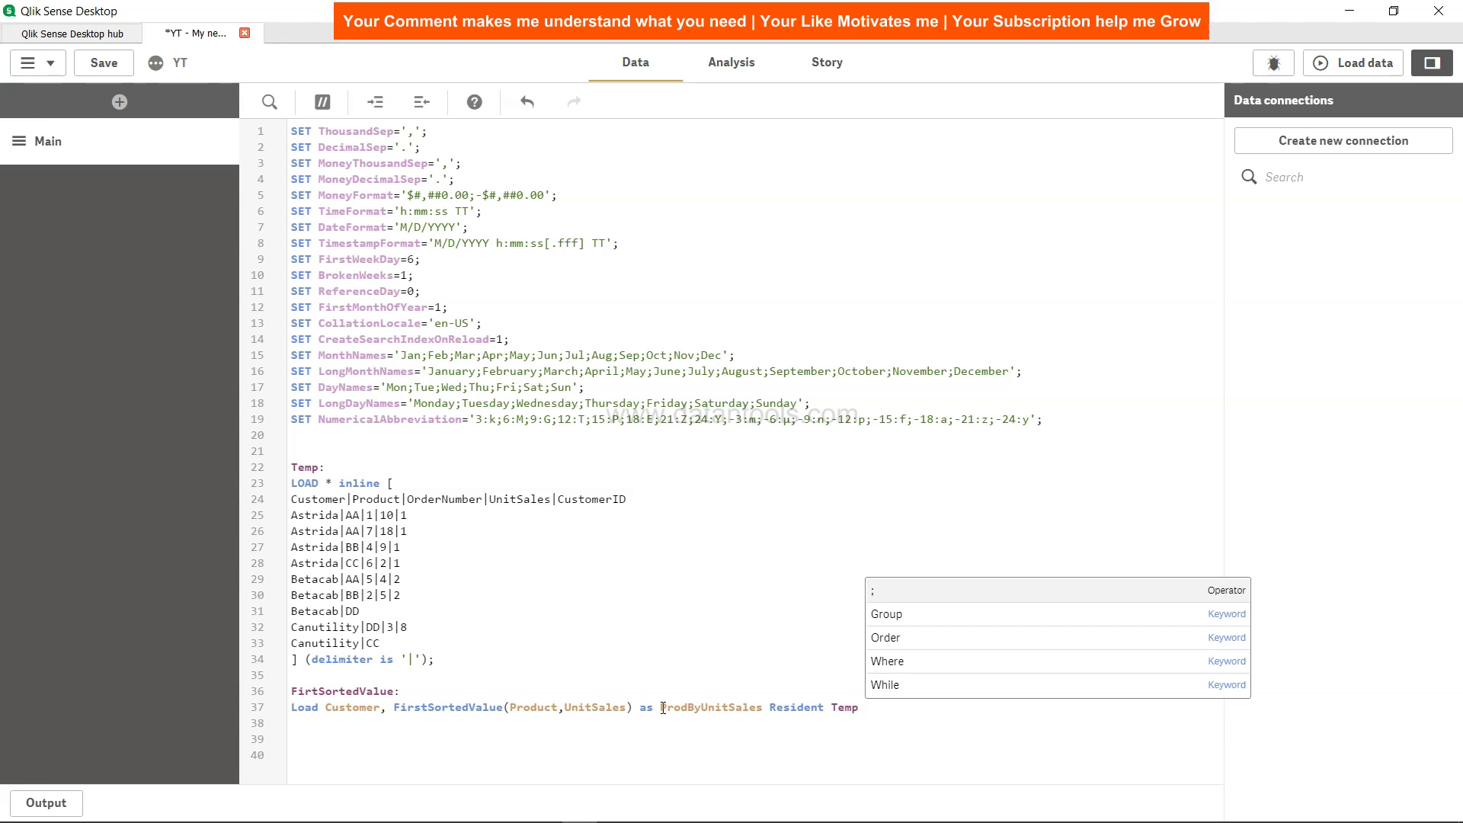
{"action": "type", "text": "Grou"}
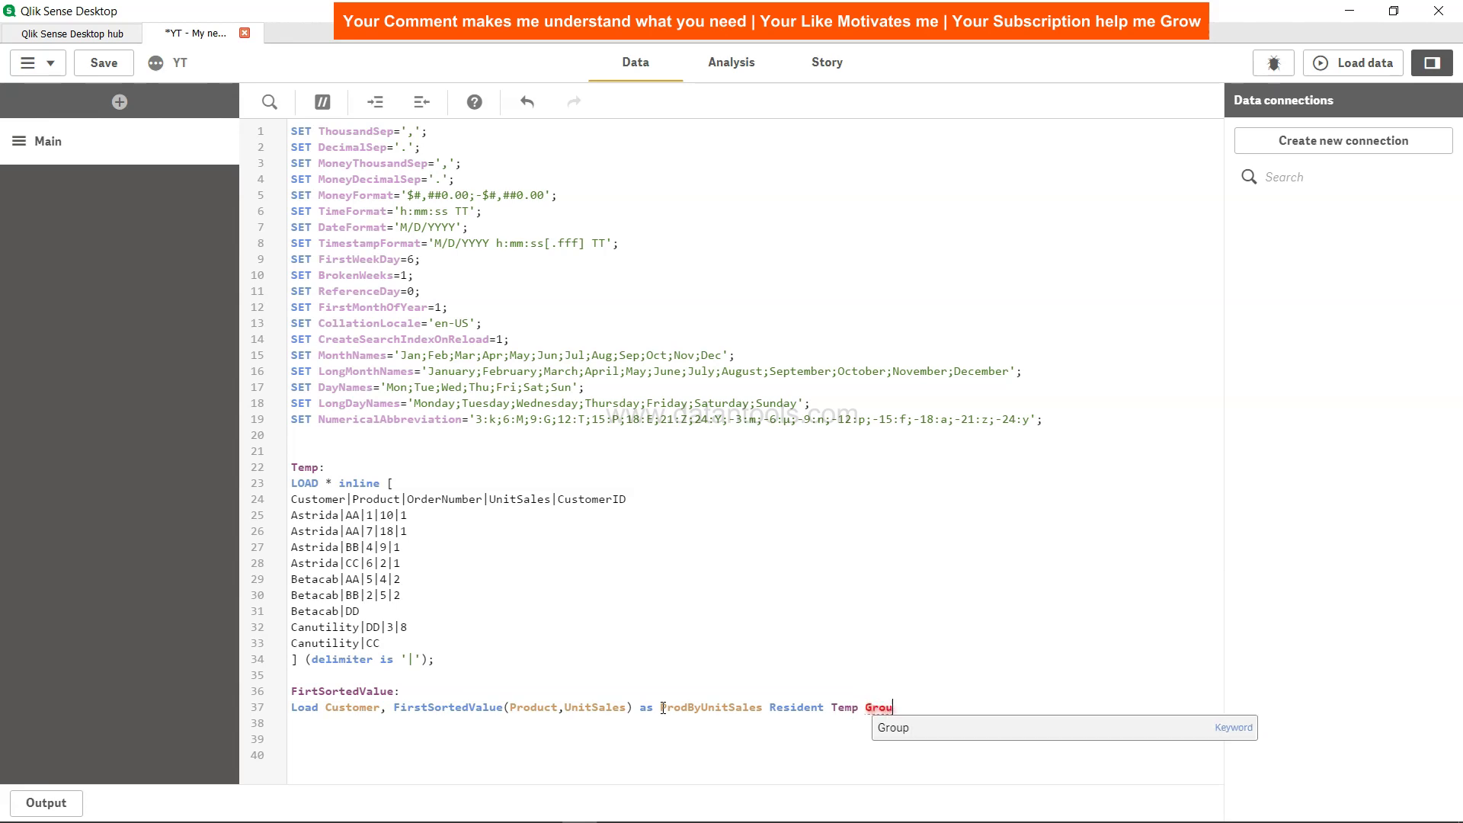
{"action": "type", "text": "p By"}
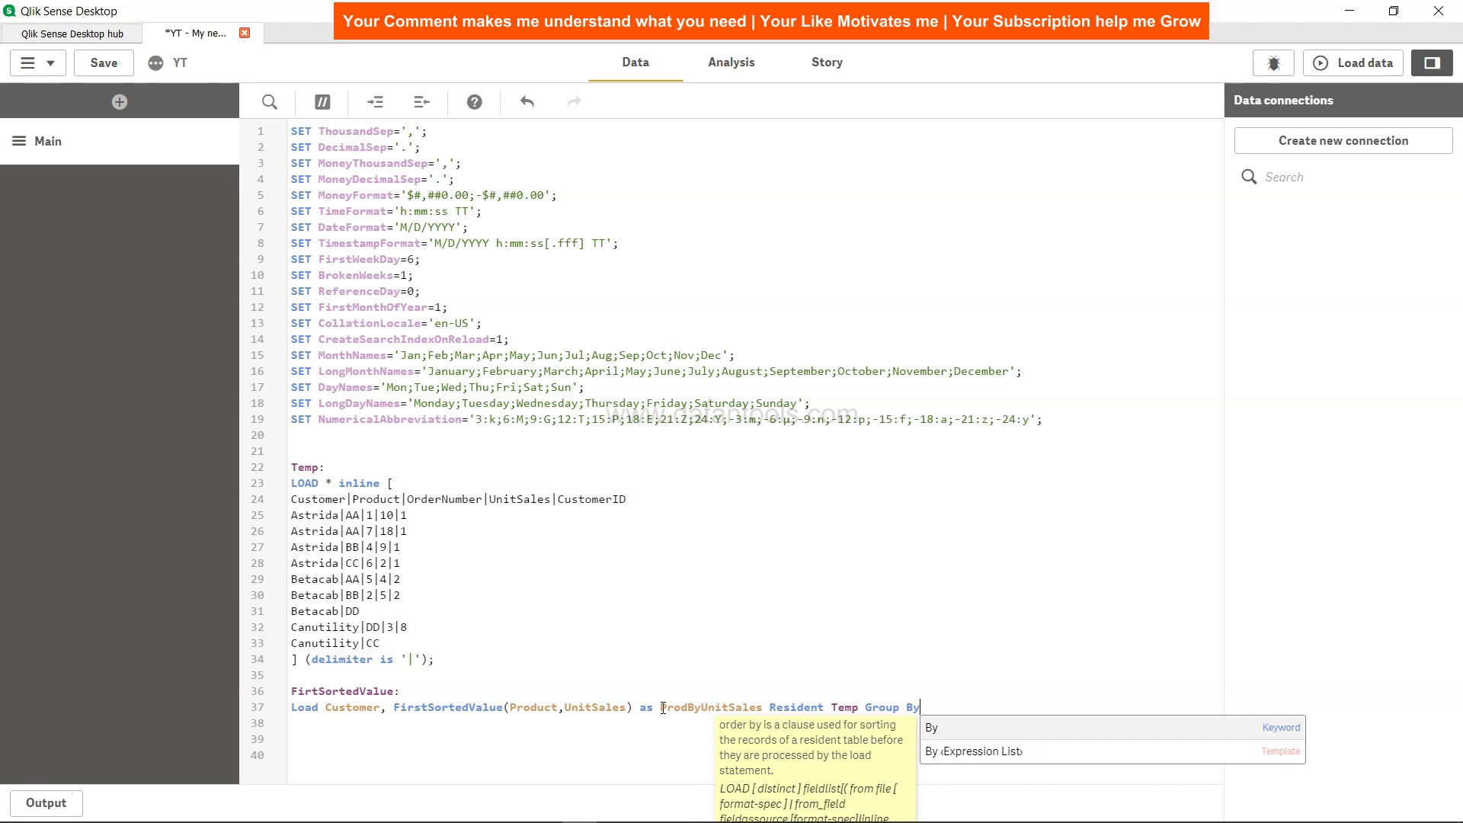
{"action": "type", "text": " Customer"}
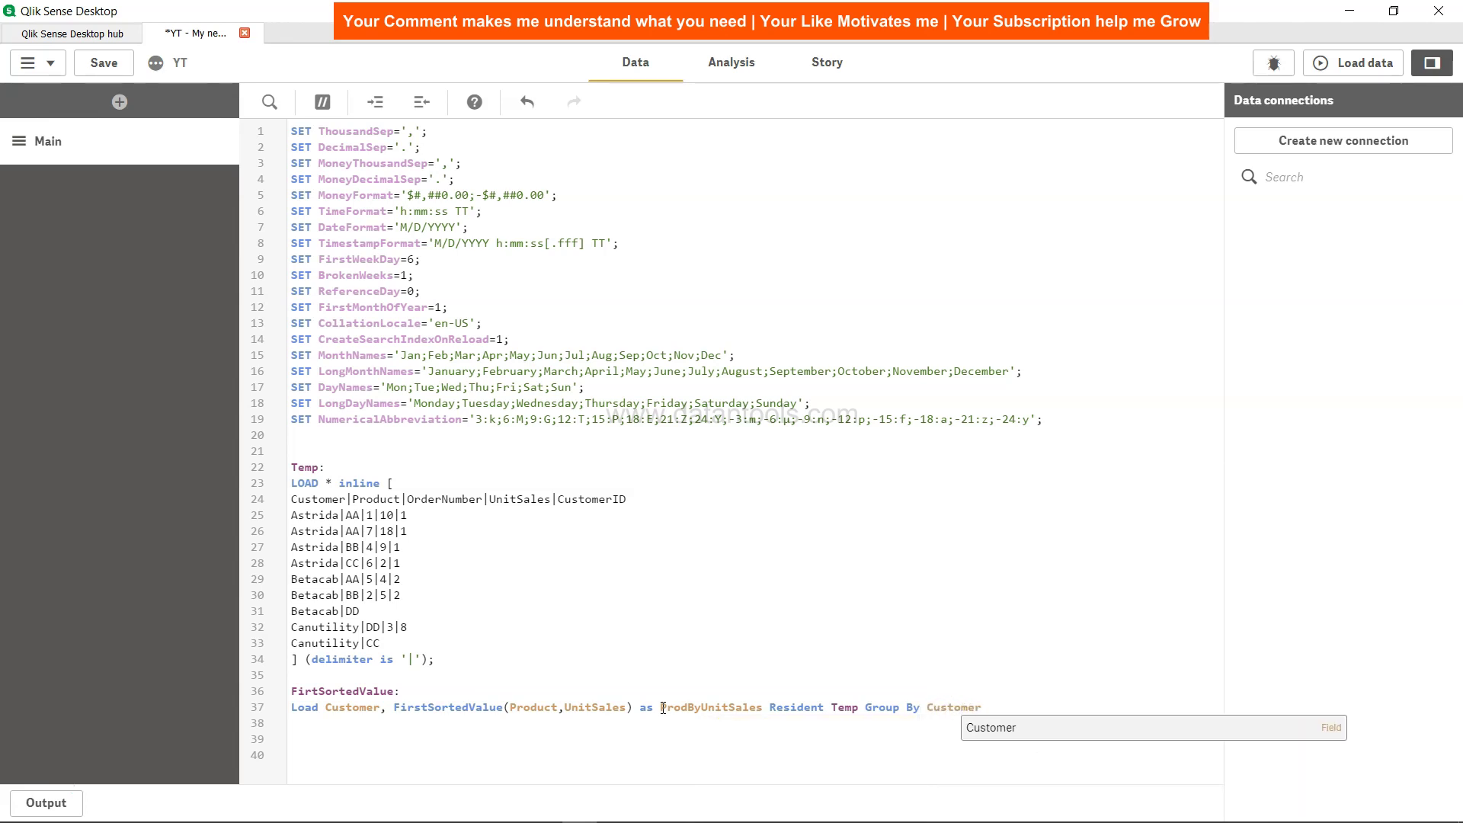
{"action": "type", "text": ";"}
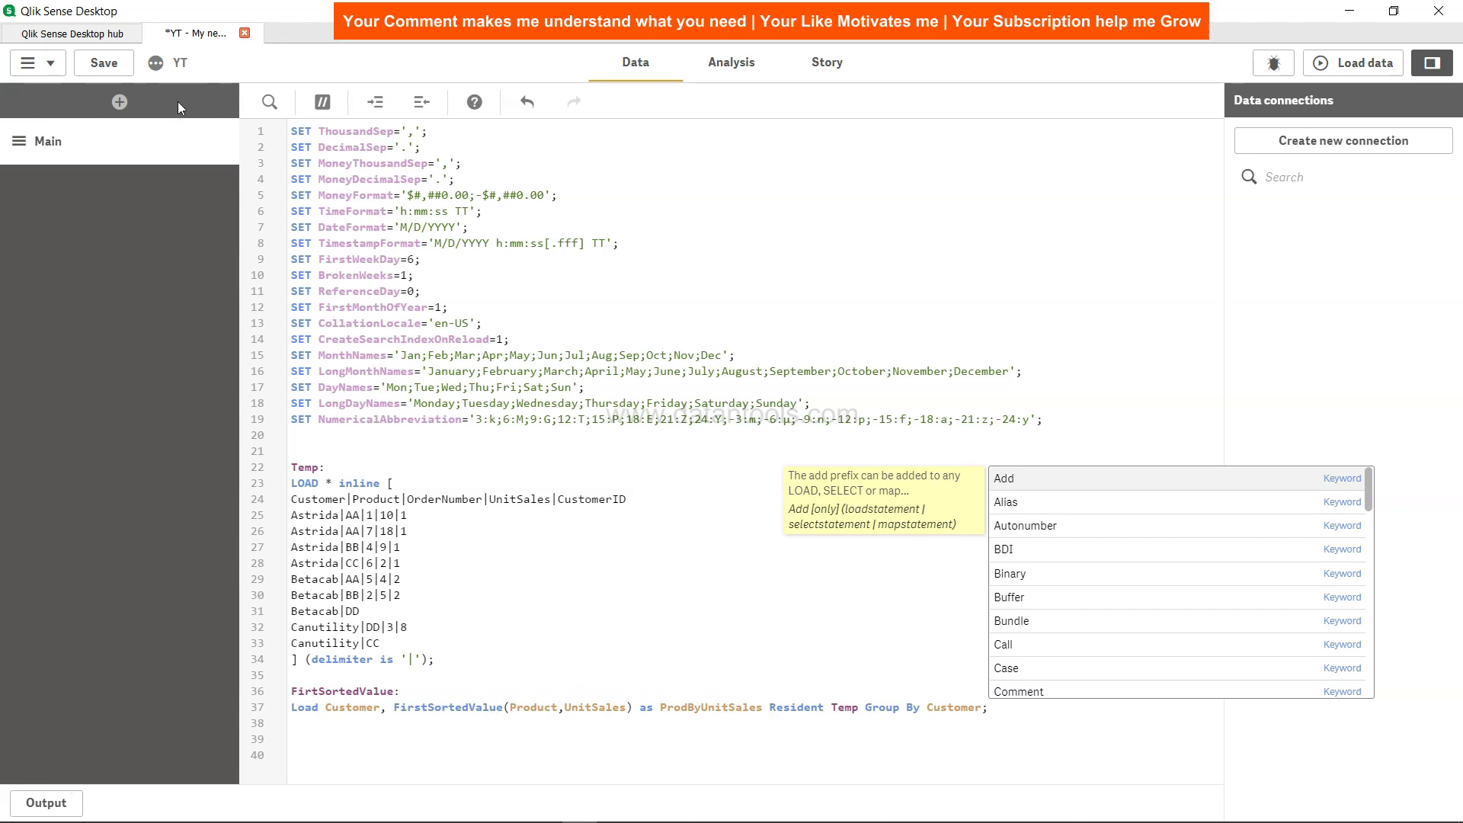
- Save the app, run the data load and dismiss the load progress window
{"action": "left_click", "coordinate": [107, 66]}
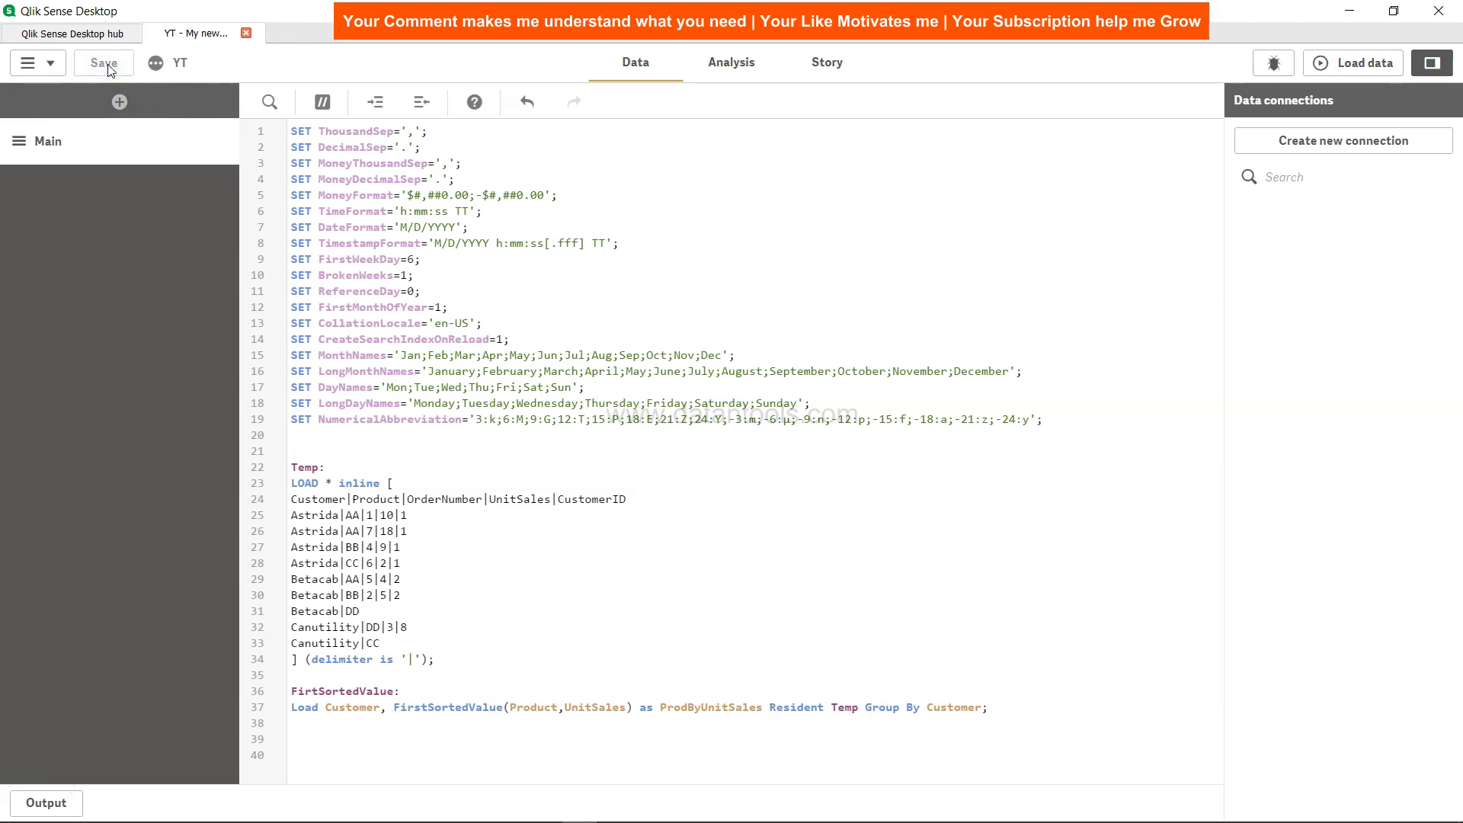
{"action": "left_click", "coordinate": [1361, 70]}
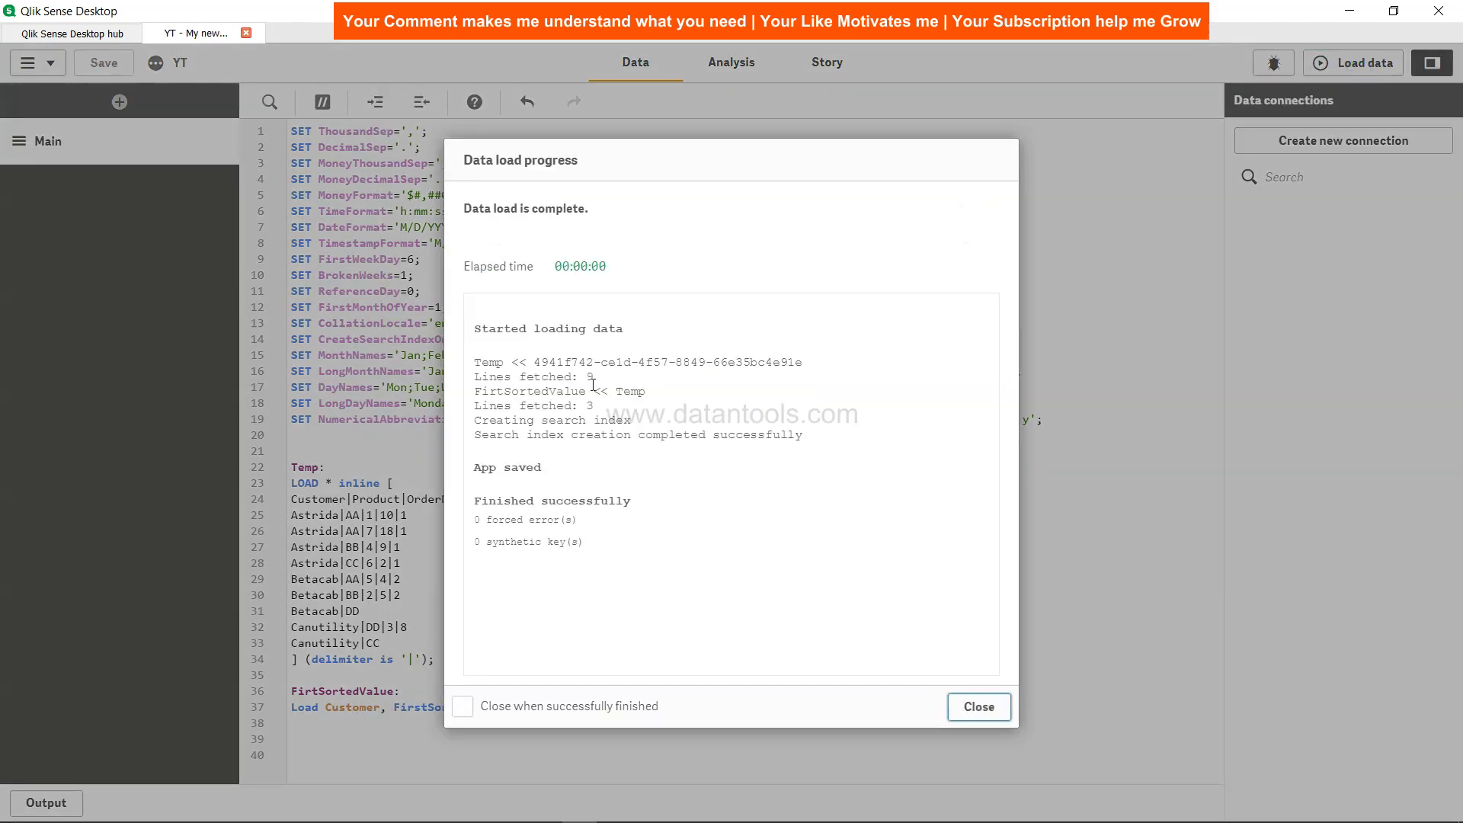
{"action": "left_click", "coordinate": [994, 710]}
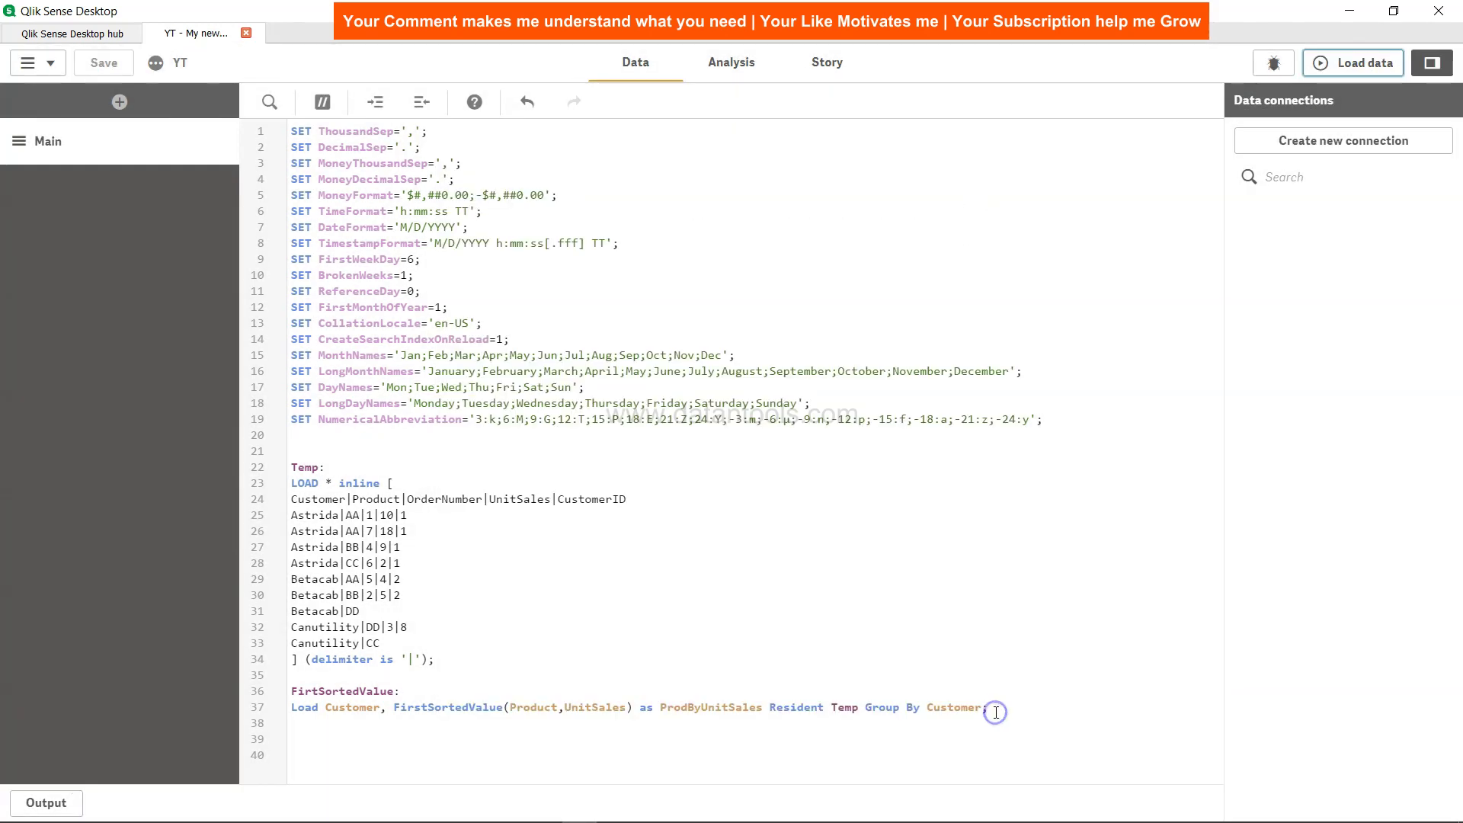
- Place a table chart on My new sheet below the text box, with Customer as its dimension
{"action": "left_click", "coordinate": [732, 70]}
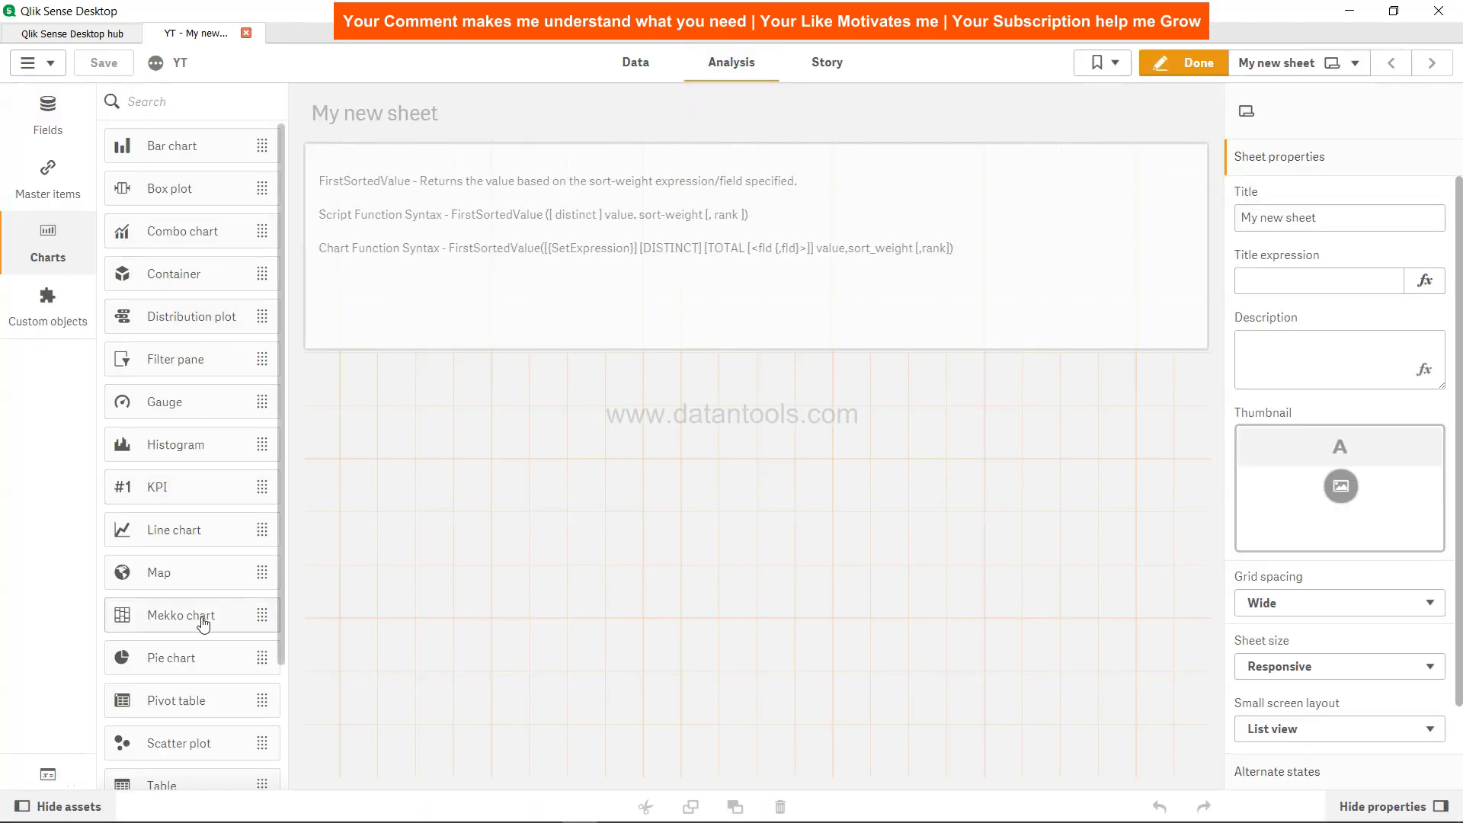
{"action": "scroll", "coordinate": [198, 656], "scroll_direction": "down", "scroll_amount": 2}
{"action": "left_click_drag", "start_coordinate": [168, 629], "coordinate": [450, 519]}
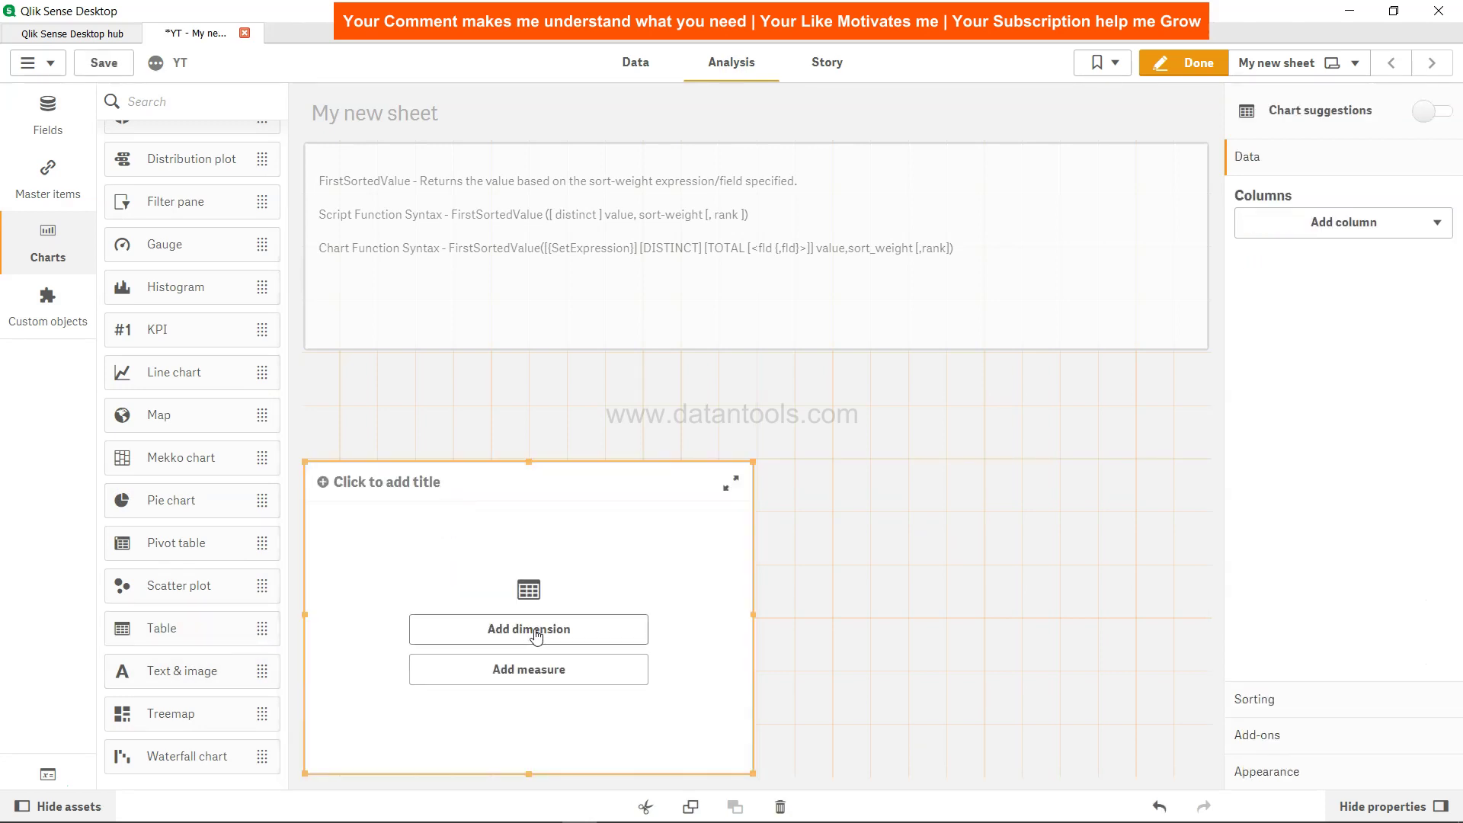
{"action": "left_click", "coordinate": [536, 633]}
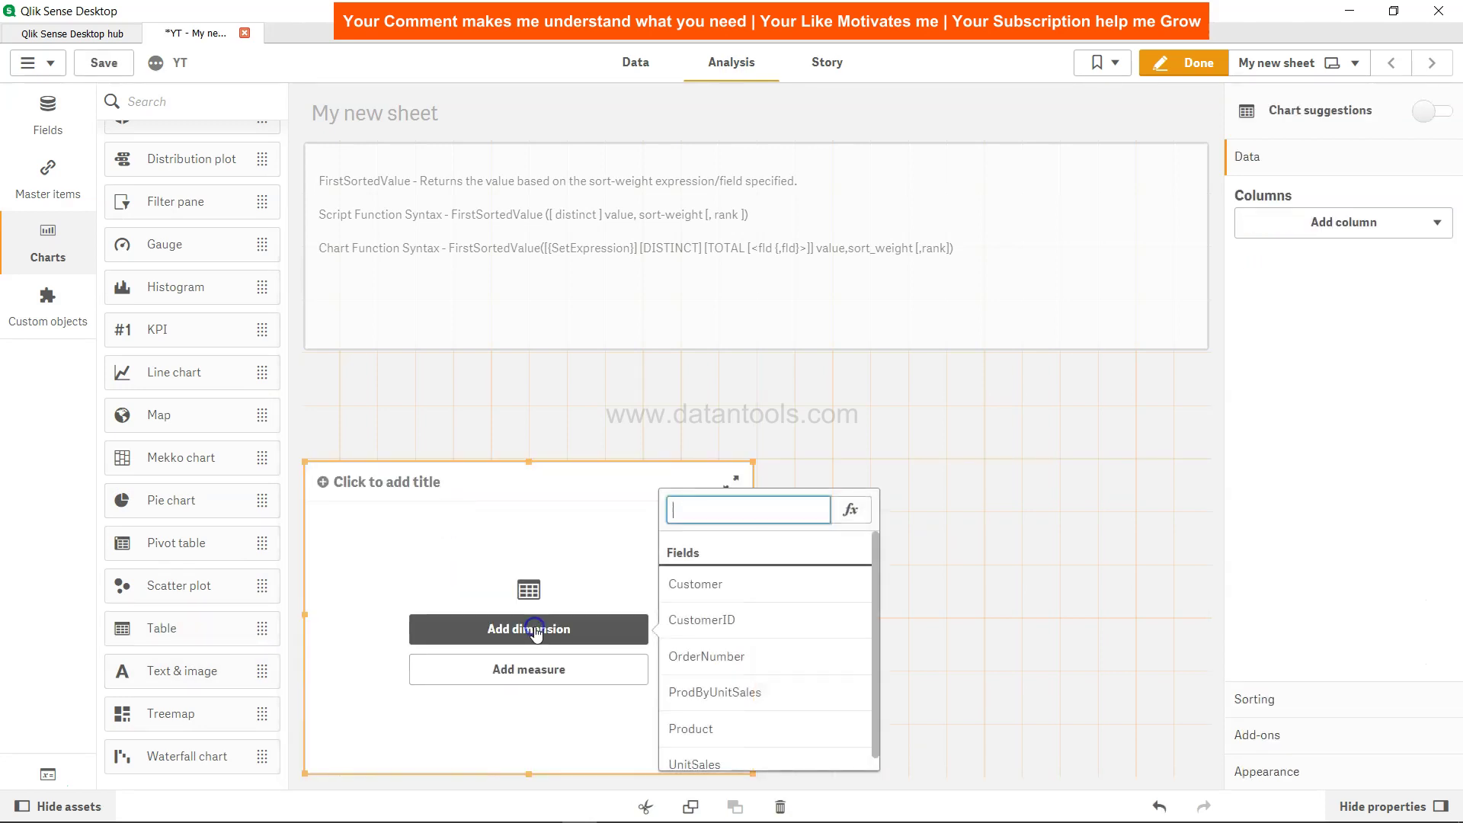
{"action": "left_click", "coordinate": [701, 585]}
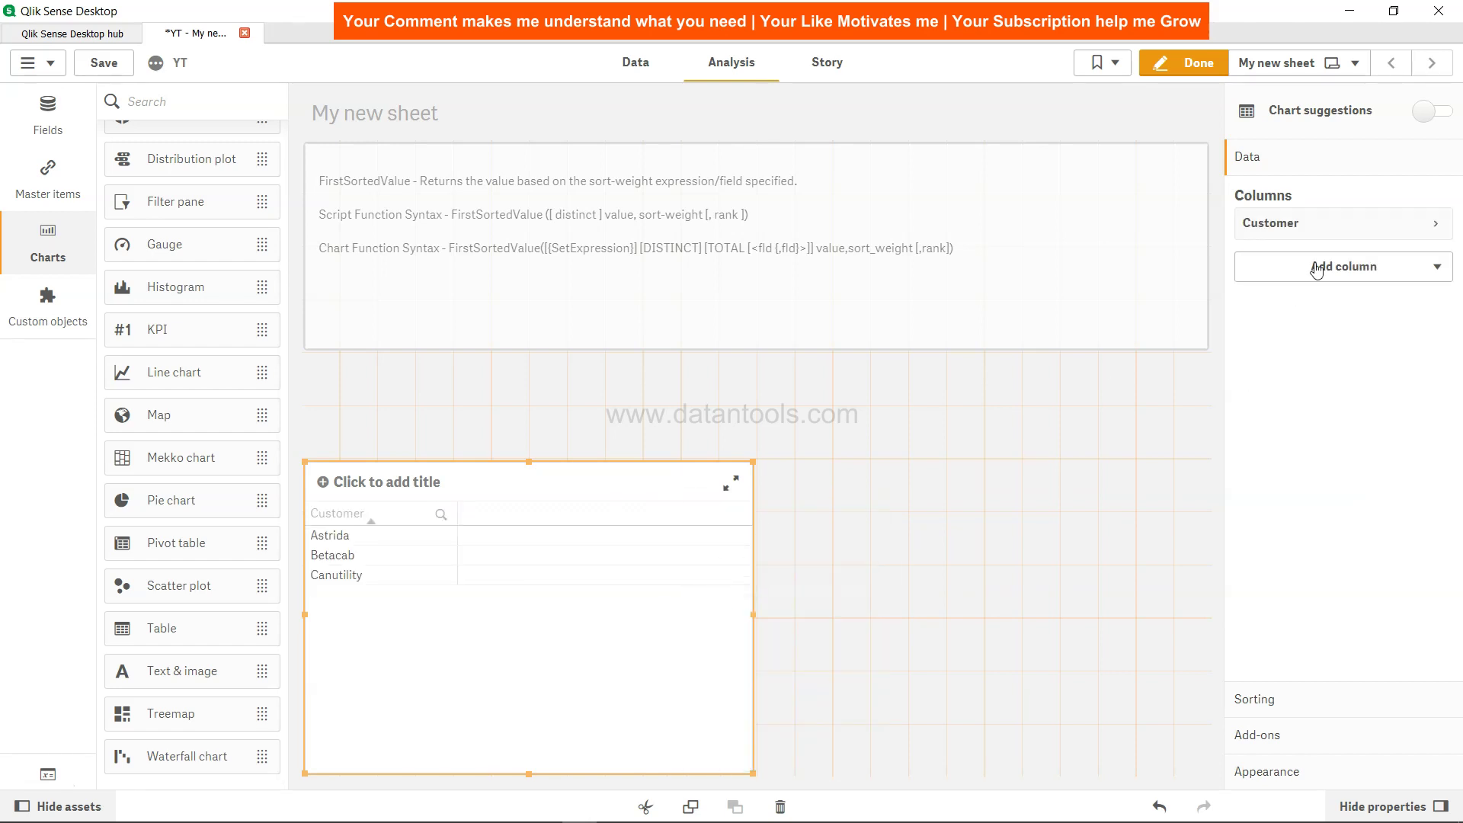
{"action": "left_click", "coordinate": [1350, 269]}
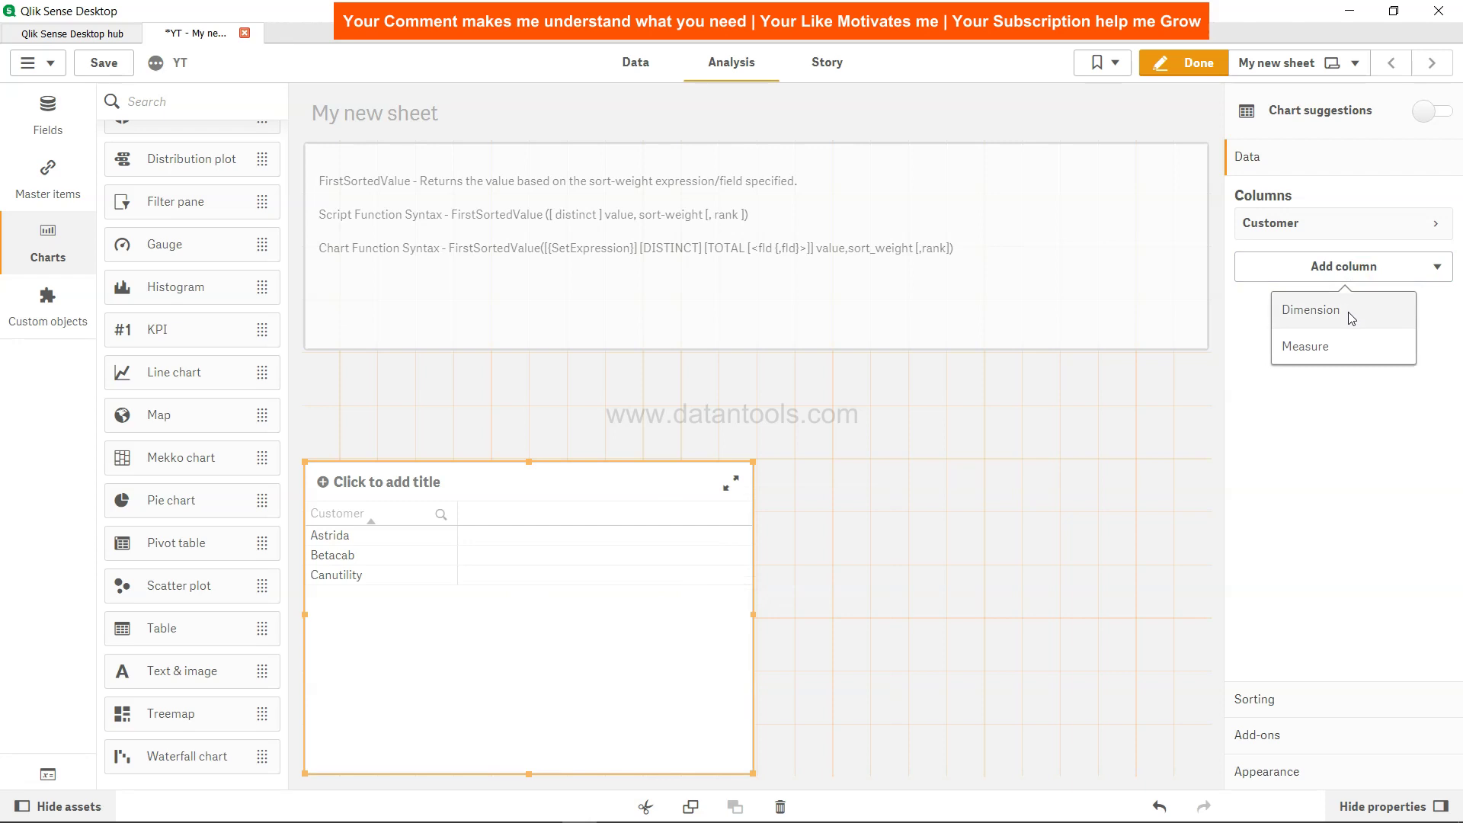
{"action": "left_click", "coordinate": [1350, 316]}
{"action": "left_click", "coordinate": [1341, 425]}
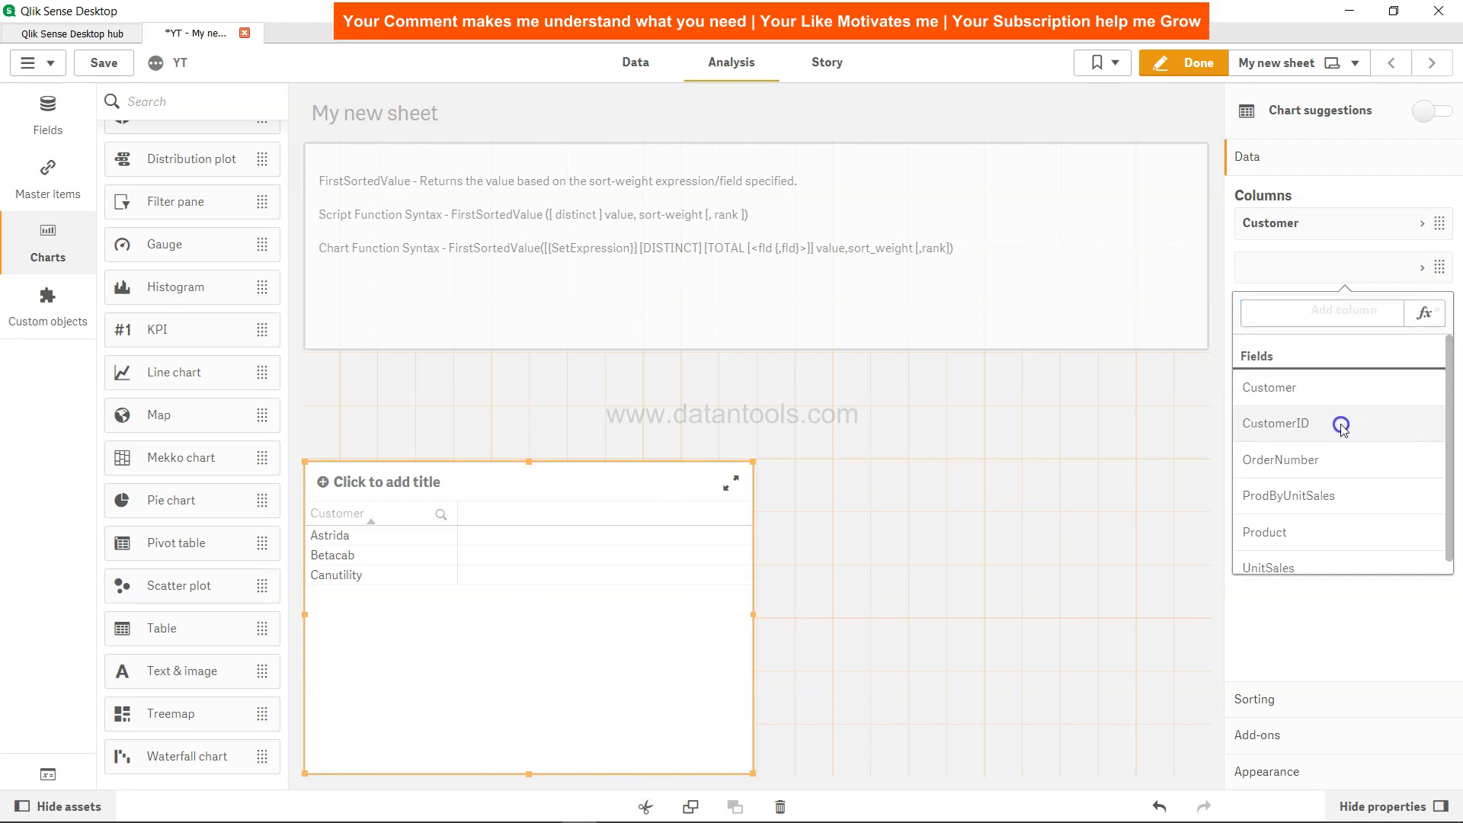
{"action": "left_click", "coordinate": [1423, 267]}
{"action": "scroll", "coordinate": [1321, 676], "scroll_direction": "down", "scroll_amount": 2}
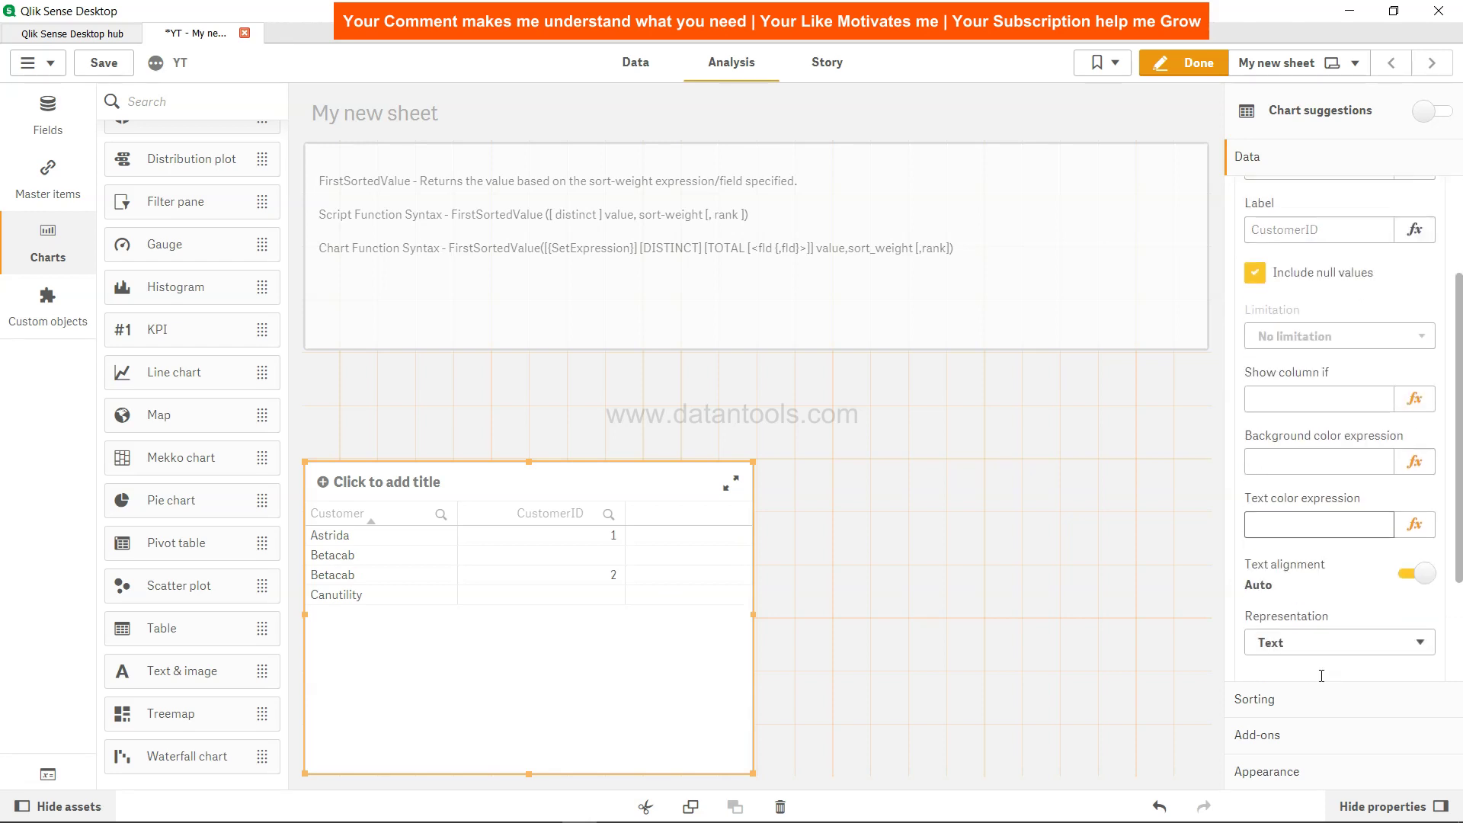
{"action": "scroll", "coordinate": [1321, 676], "scroll_direction": "down", "scroll_amount": 3}
{"action": "left_click", "coordinate": [1395, 657]}
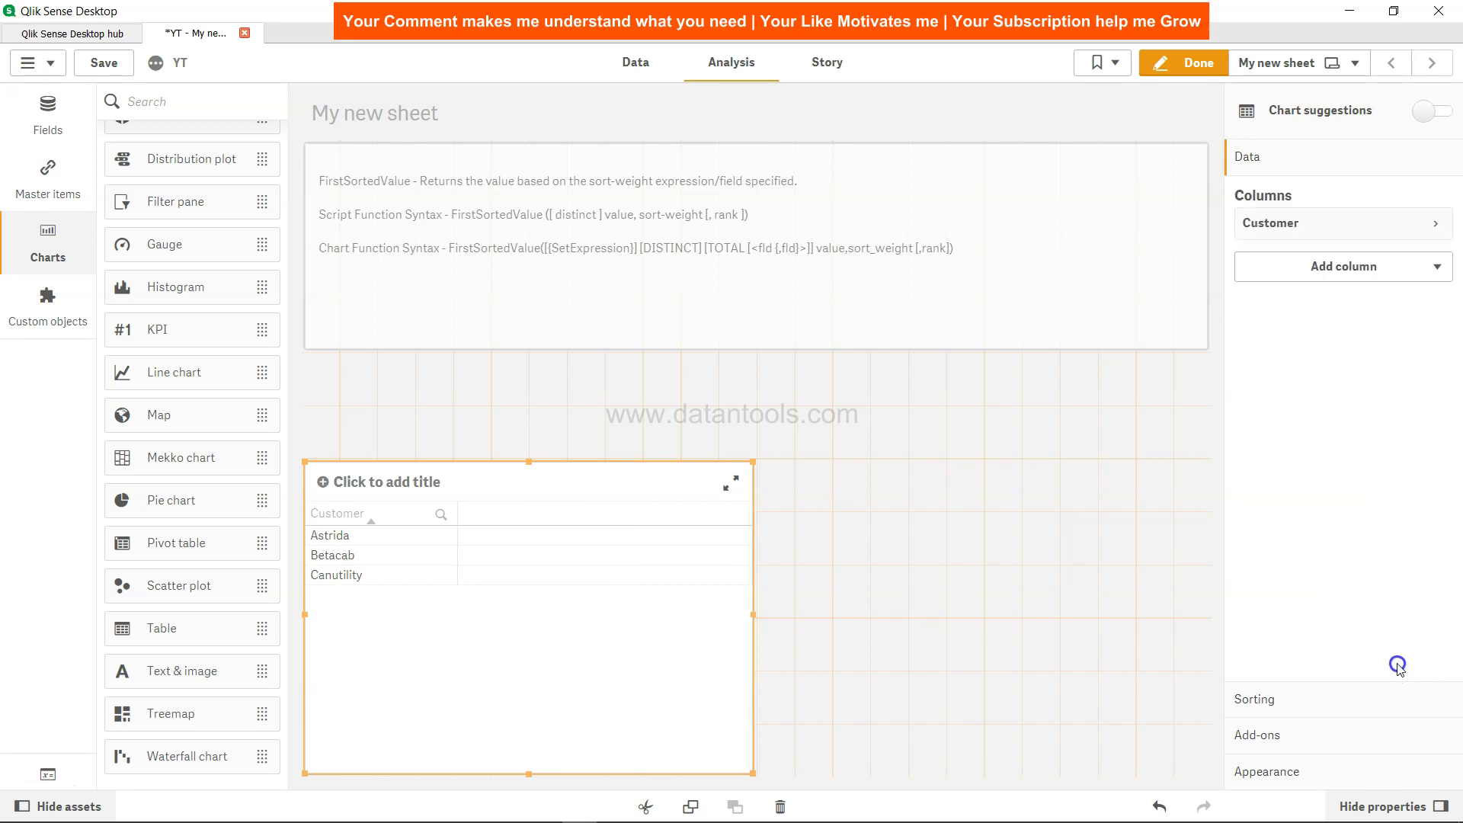
- Add ProdByUnitSales as a second dimension column in the table
{"action": "left_click", "coordinate": [1354, 269]}
{"action": "left_click", "coordinate": [1350, 309]}
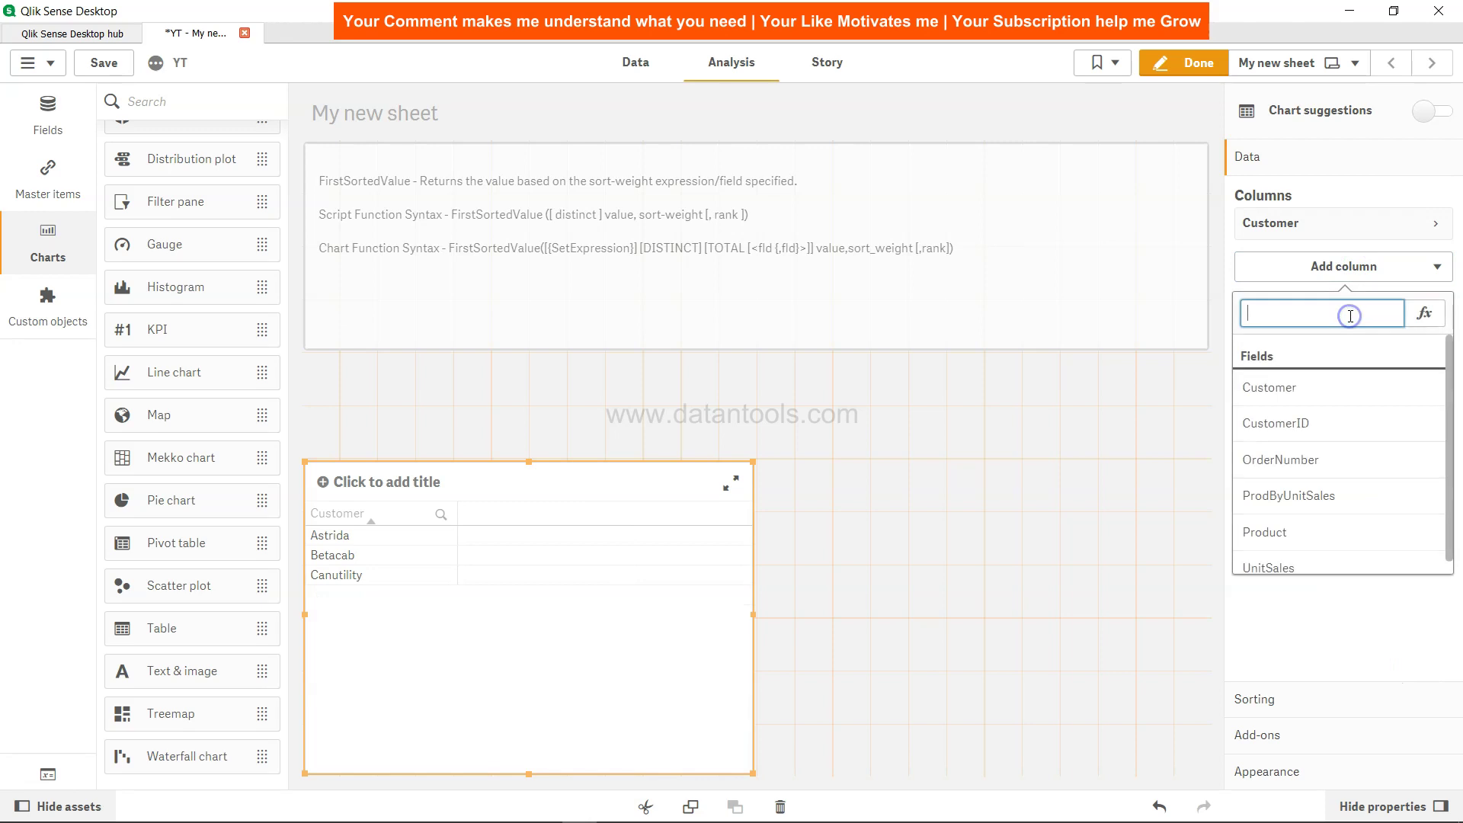
{"action": "left_click", "coordinate": [1336, 503]}
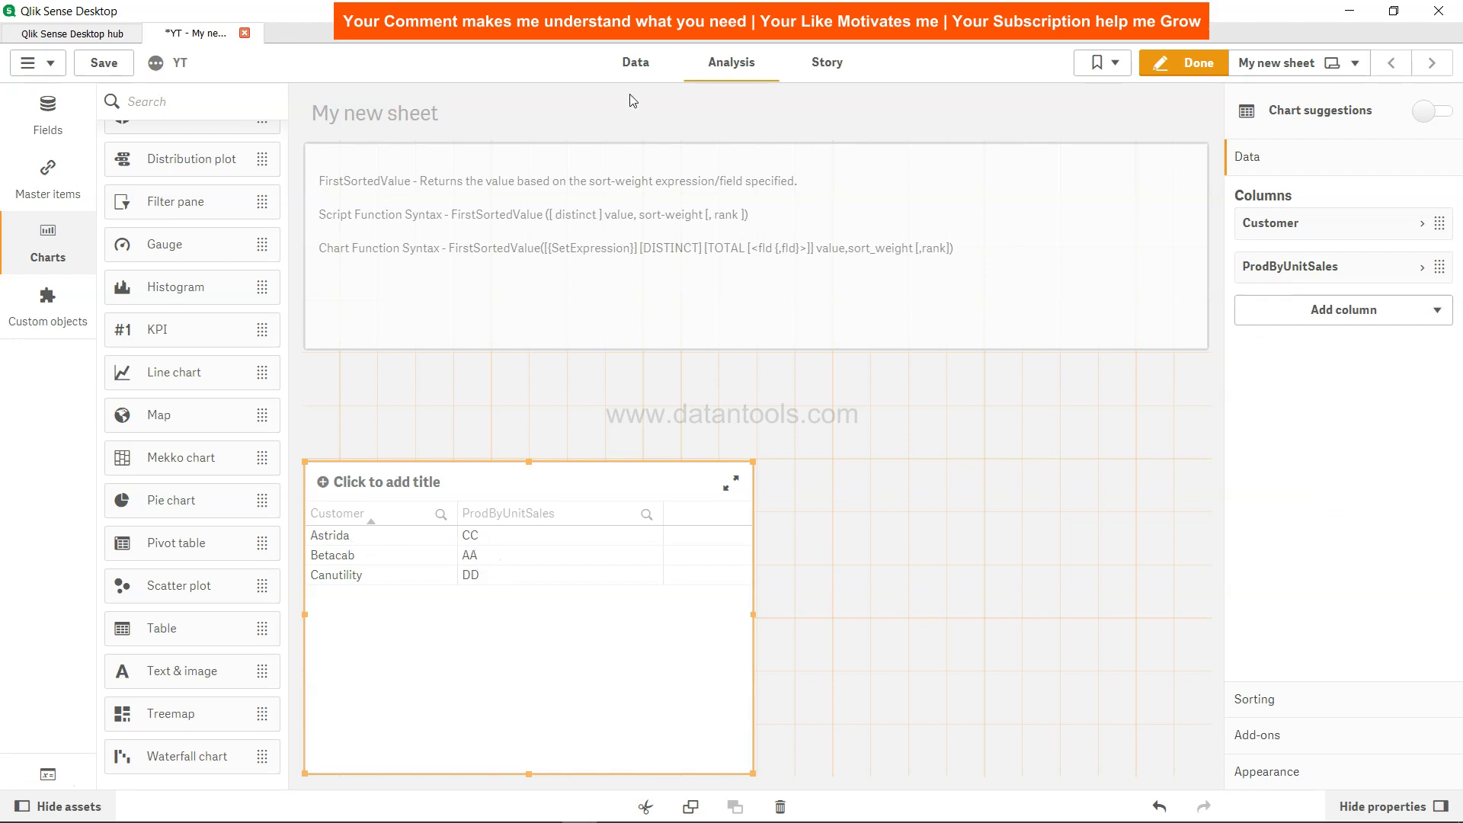
- Examine the first customer's CC row and the UnitSales sort weight in the load script, and return to the sheet
{"action": "left_click", "coordinate": [636, 62]}
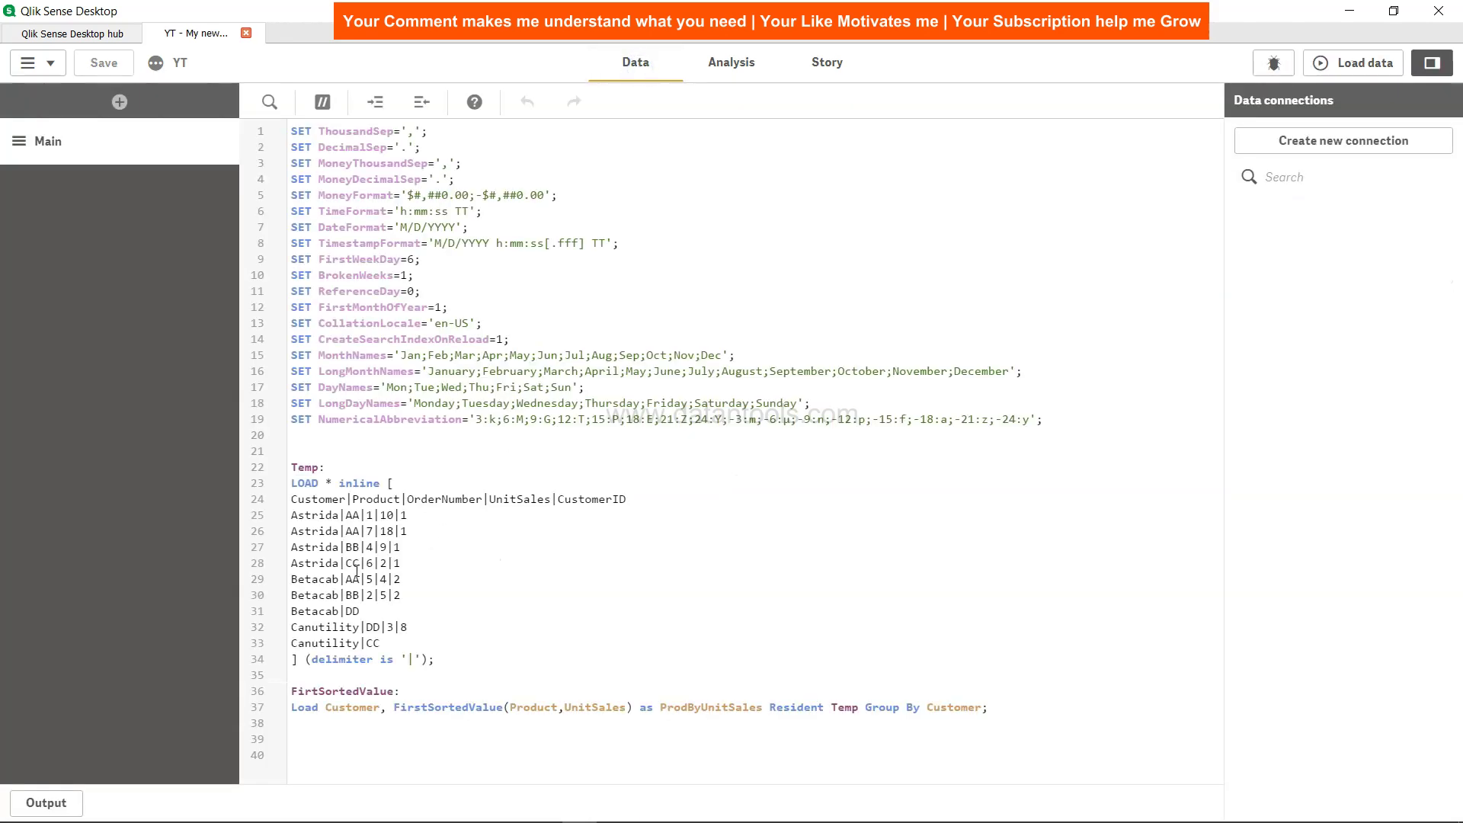
{"action": "left_click_drag", "start_coordinate": [291, 564], "coordinate": [373, 560]}
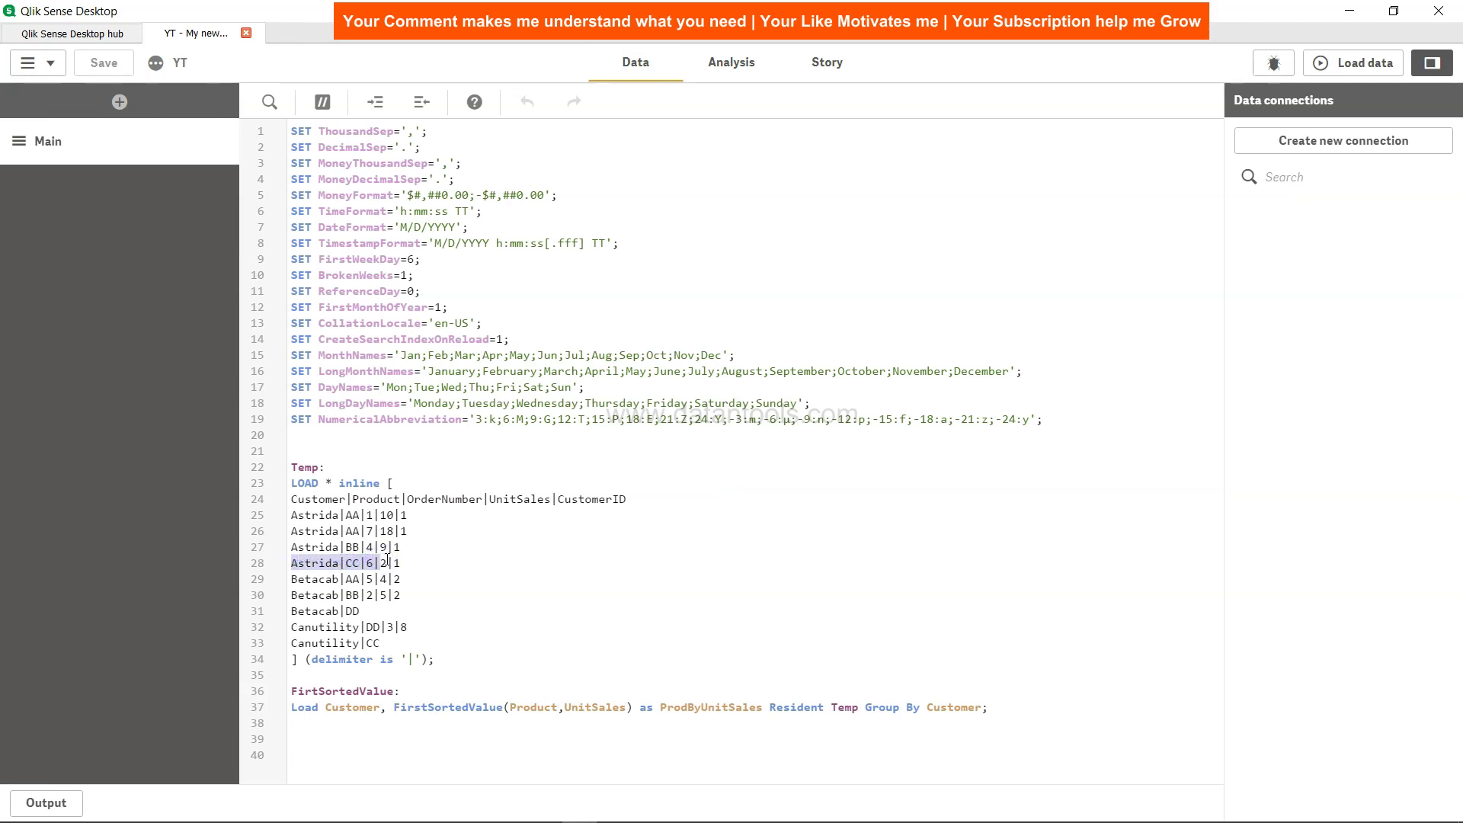
{"action": "left_click", "coordinate": [386, 562]}
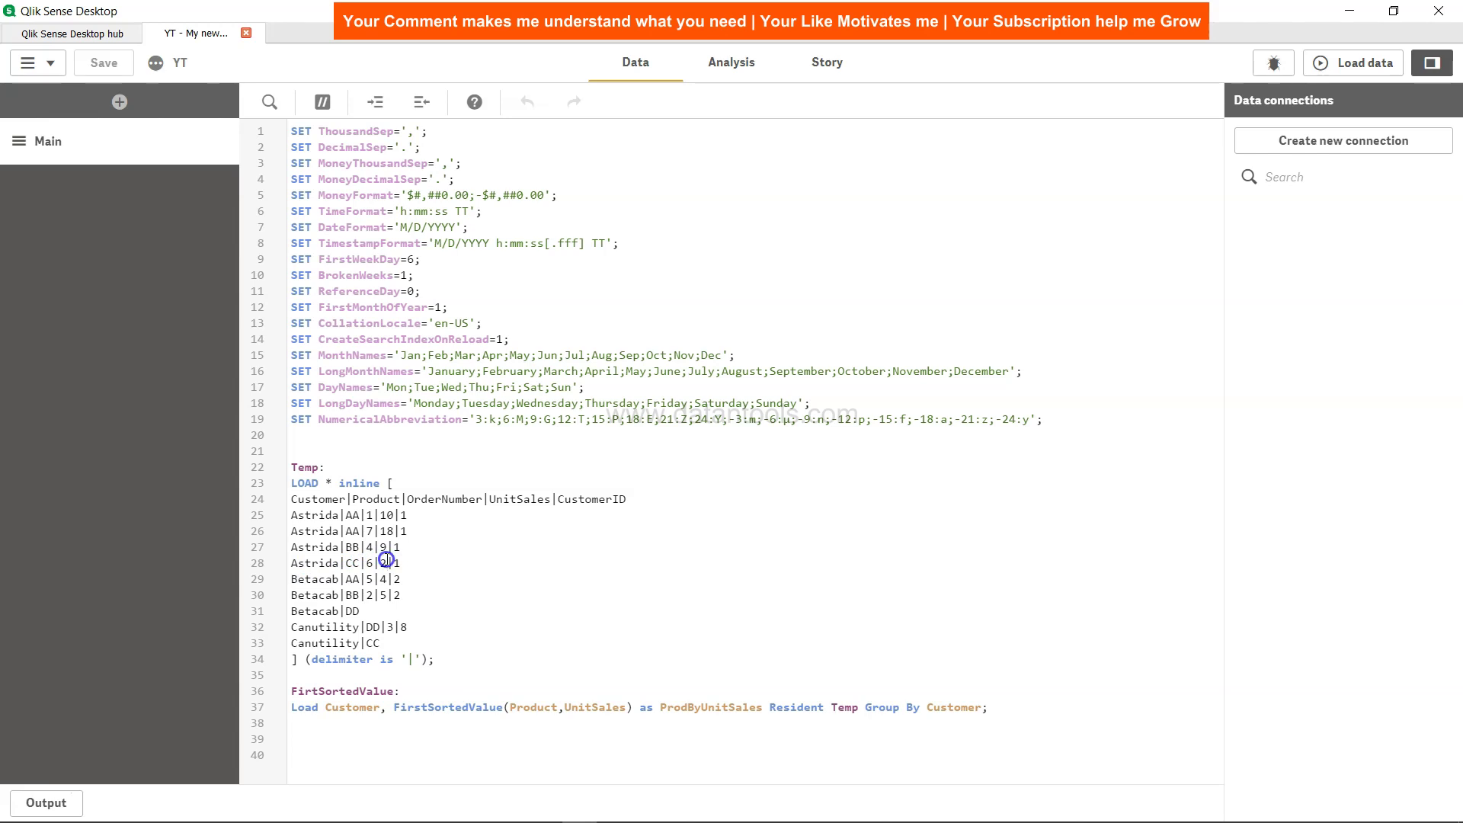
{"action": "left_click", "coordinate": [568, 708]}
{"action": "left_click_drag", "start_coordinate": [568, 708], "coordinate": [626, 708]}
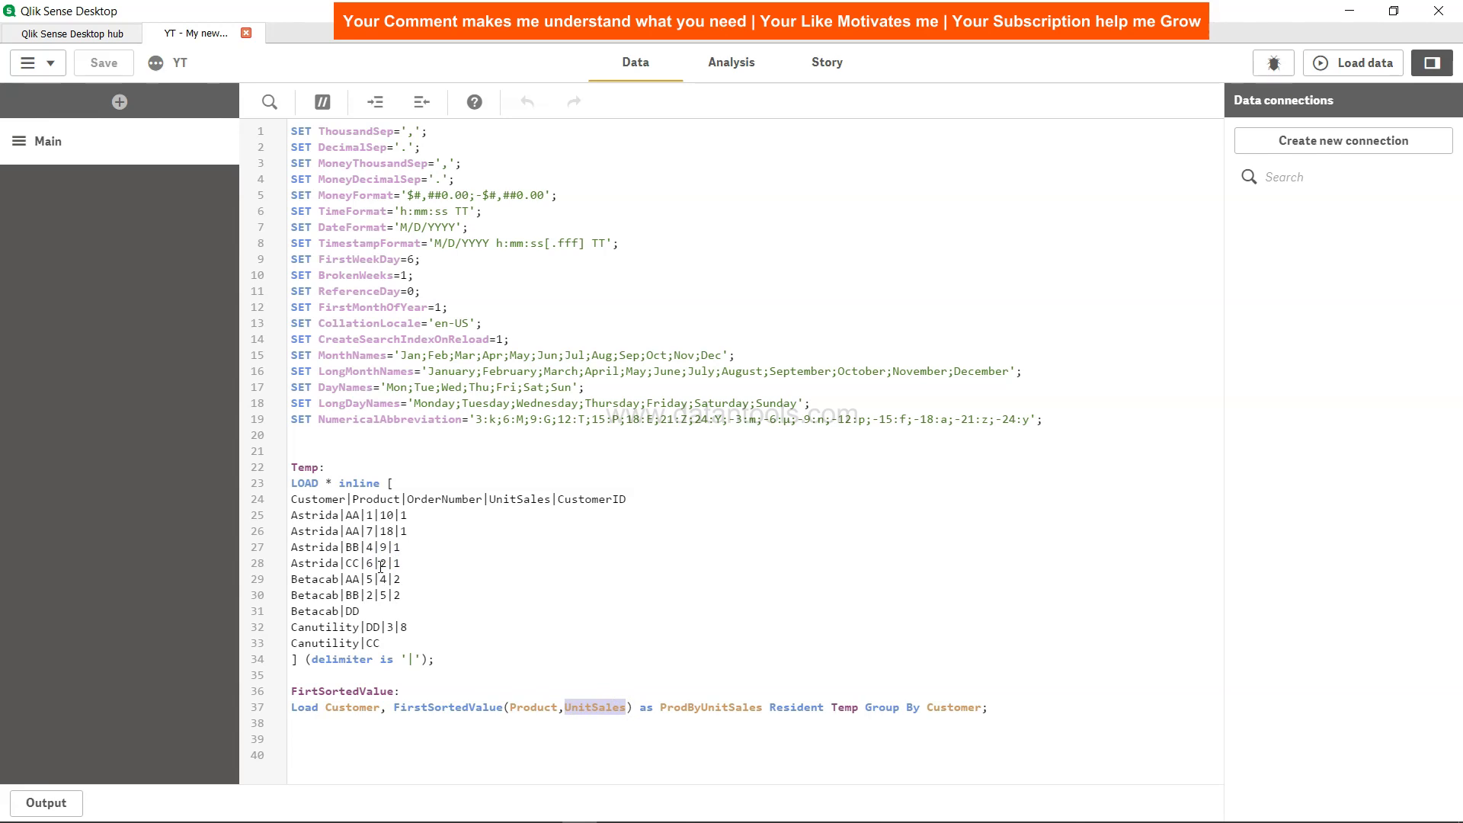
{"action": "double_click", "coordinate": [381, 564]}
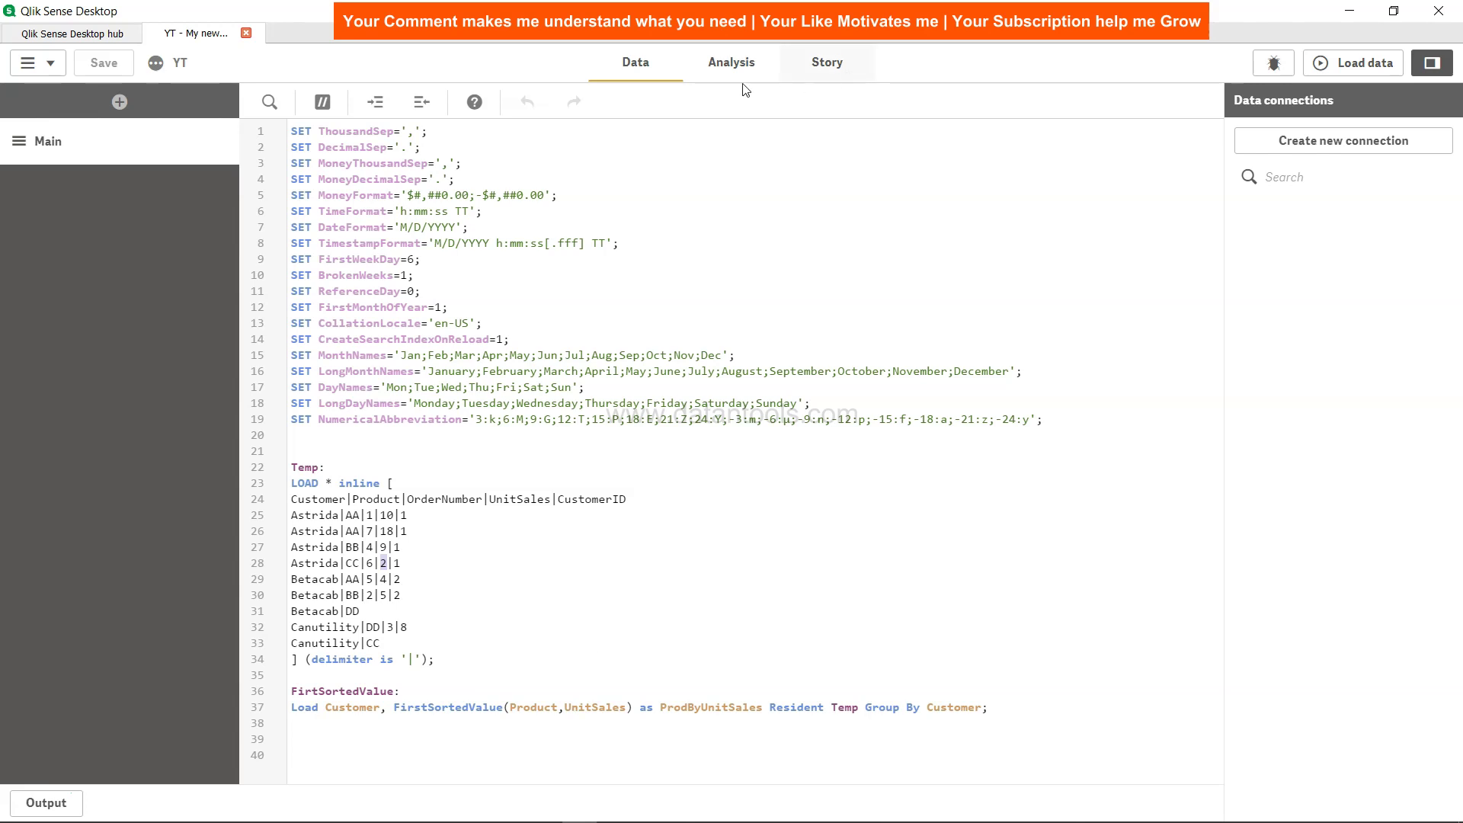
{"action": "left_click", "coordinate": [732, 68]}
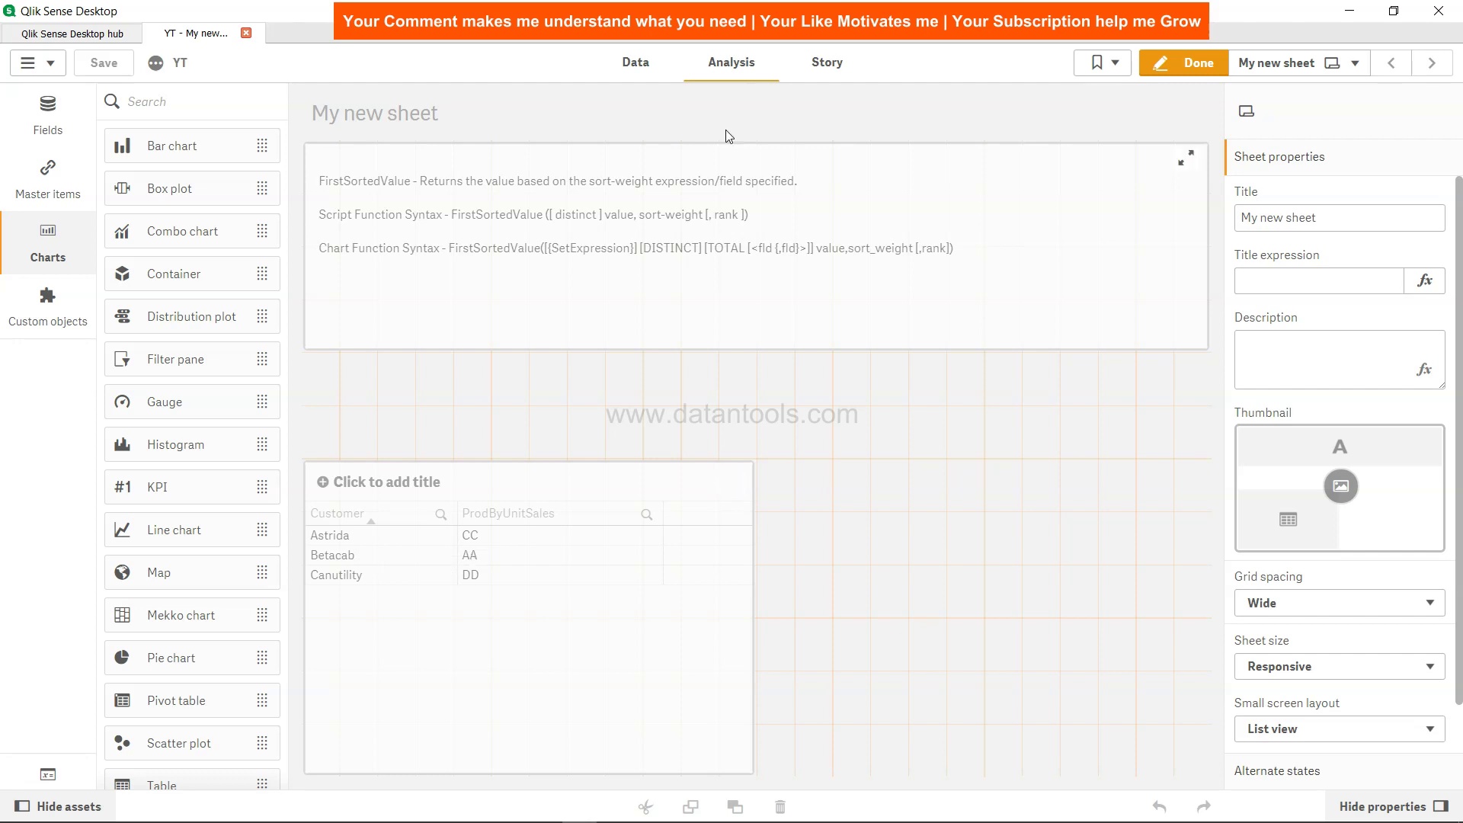
- Change the FirstSortedValue sort weight in the load script to -UnitSales, and save and reload the data
{"action": "left_click", "coordinate": [638, 65]}
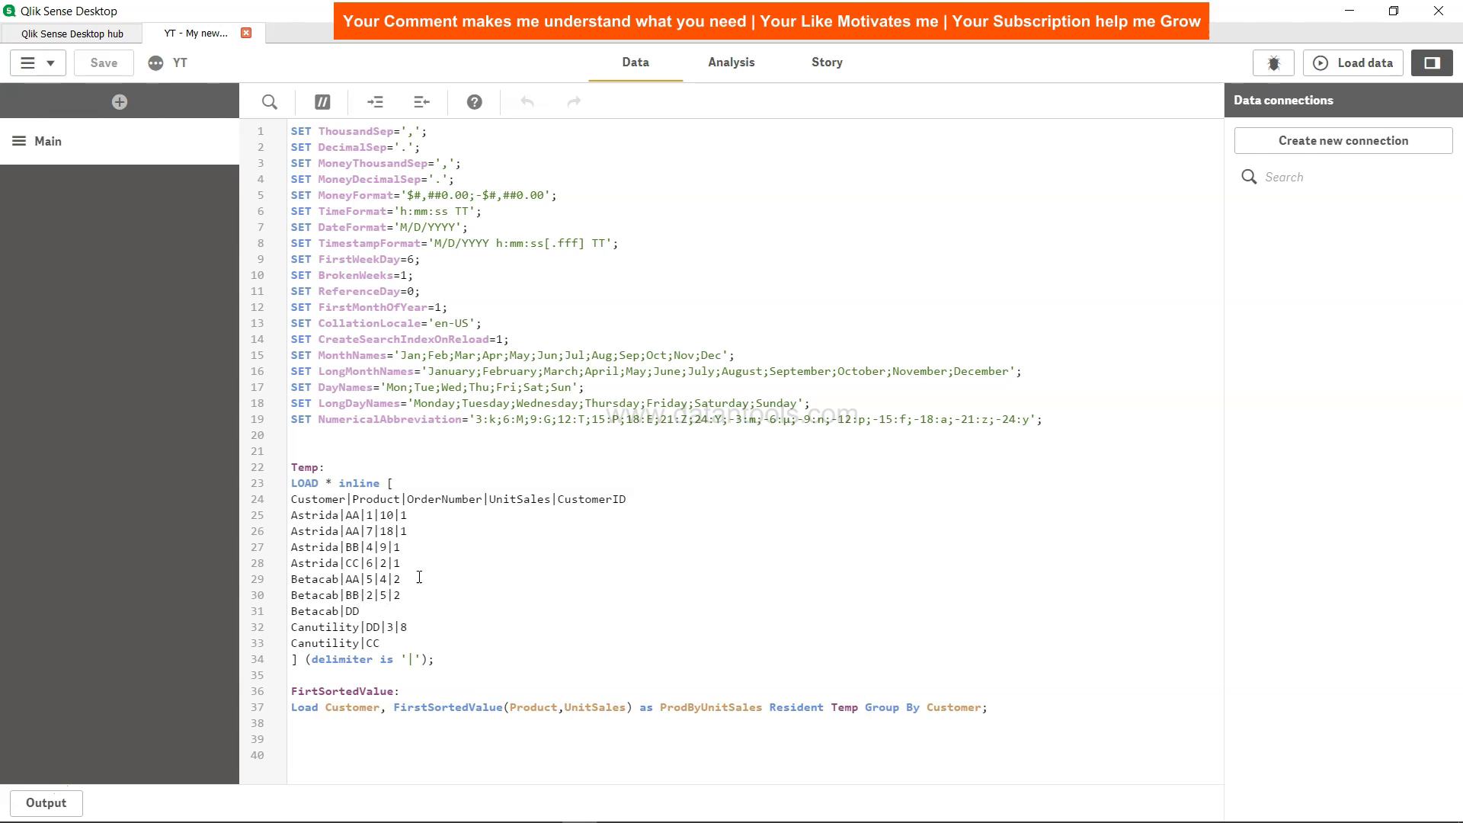
{"action": "left_click", "coordinate": [565, 709]}
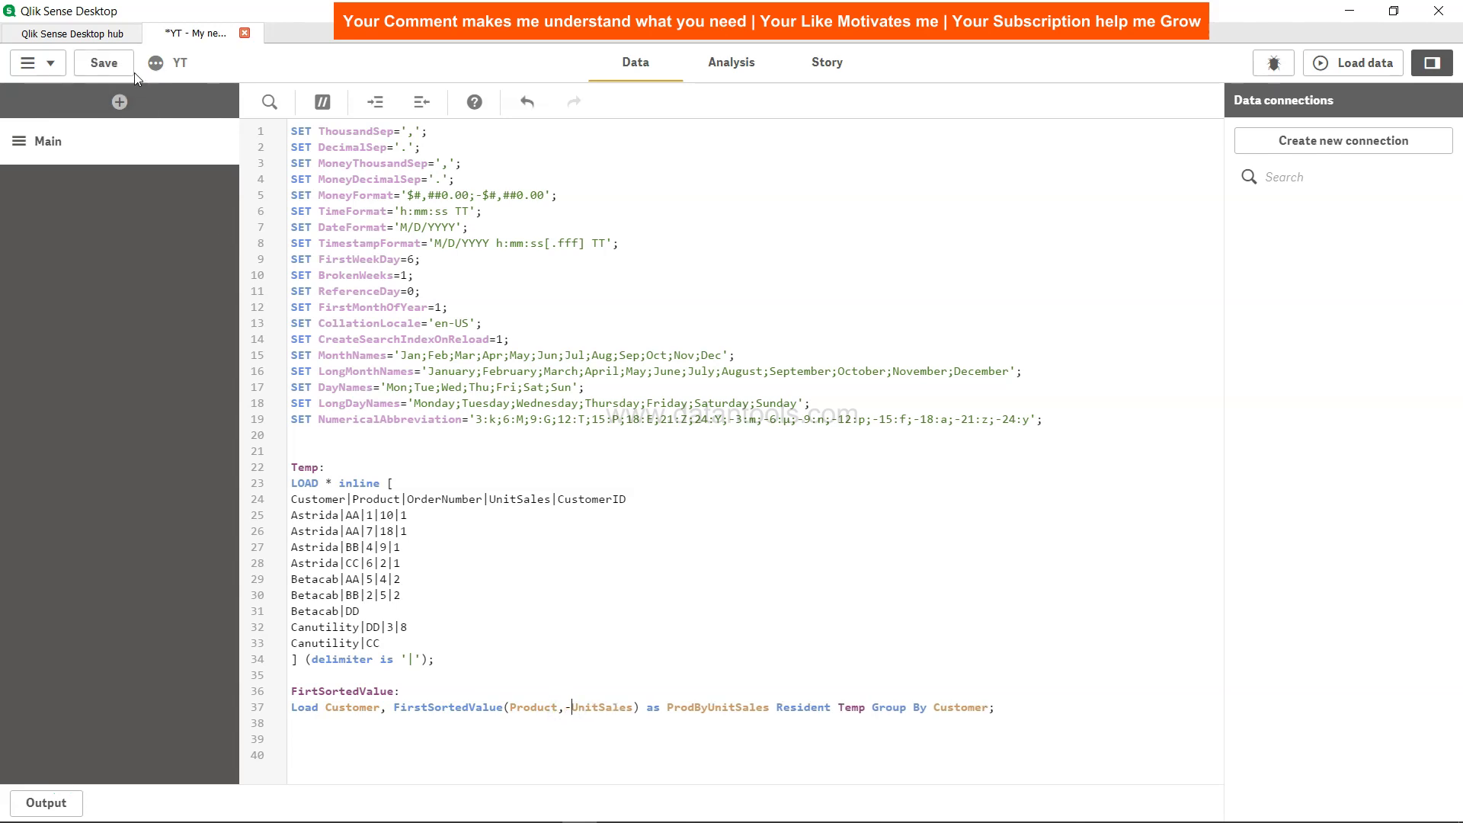
{"action": "left_click", "coordinate": [113, 68]}
{"action": "left_click", "coordinate": [1332, 68]}
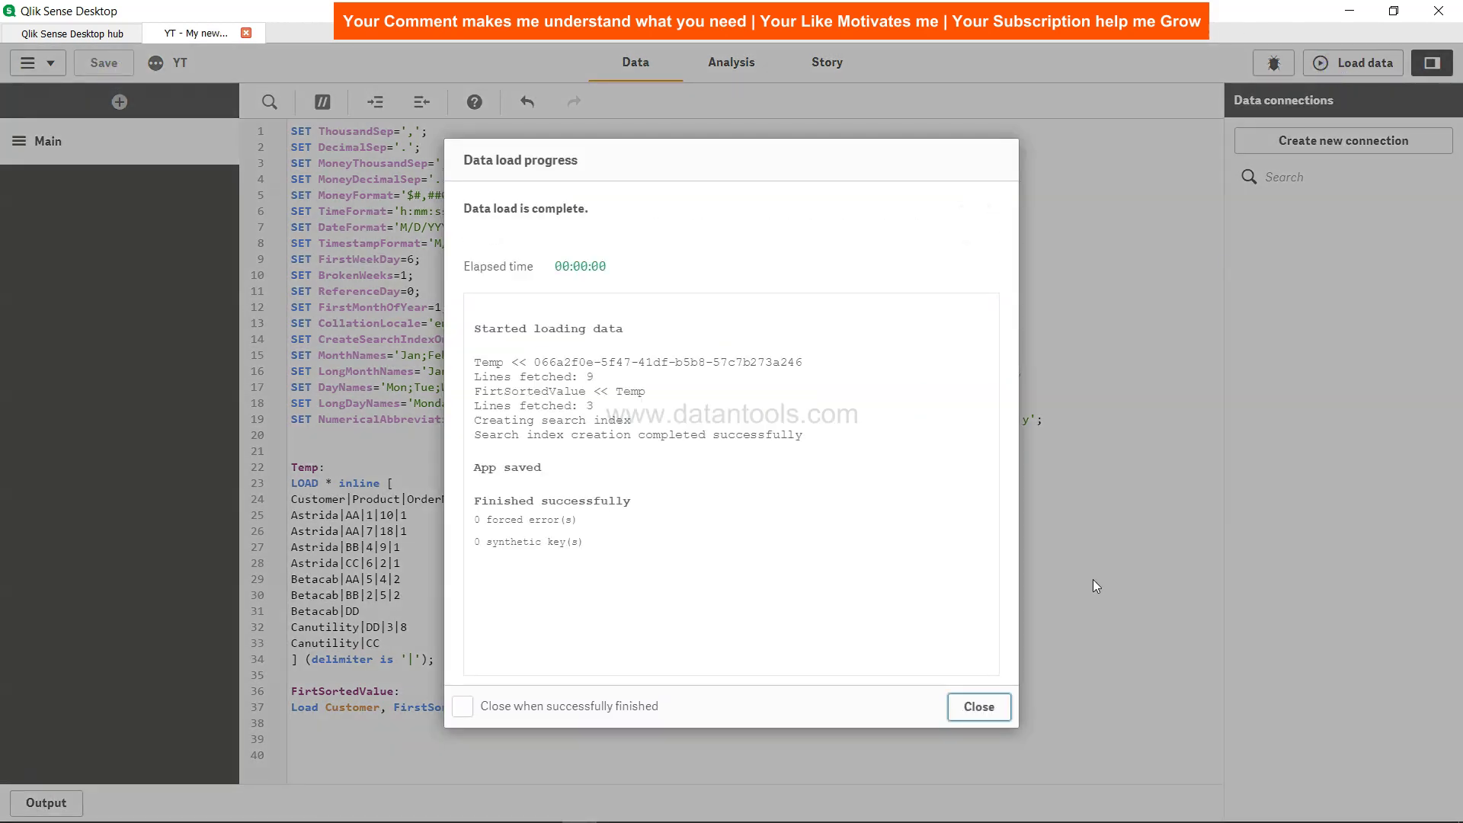
{"action": "left_click", "coordinate": [979, 706]}
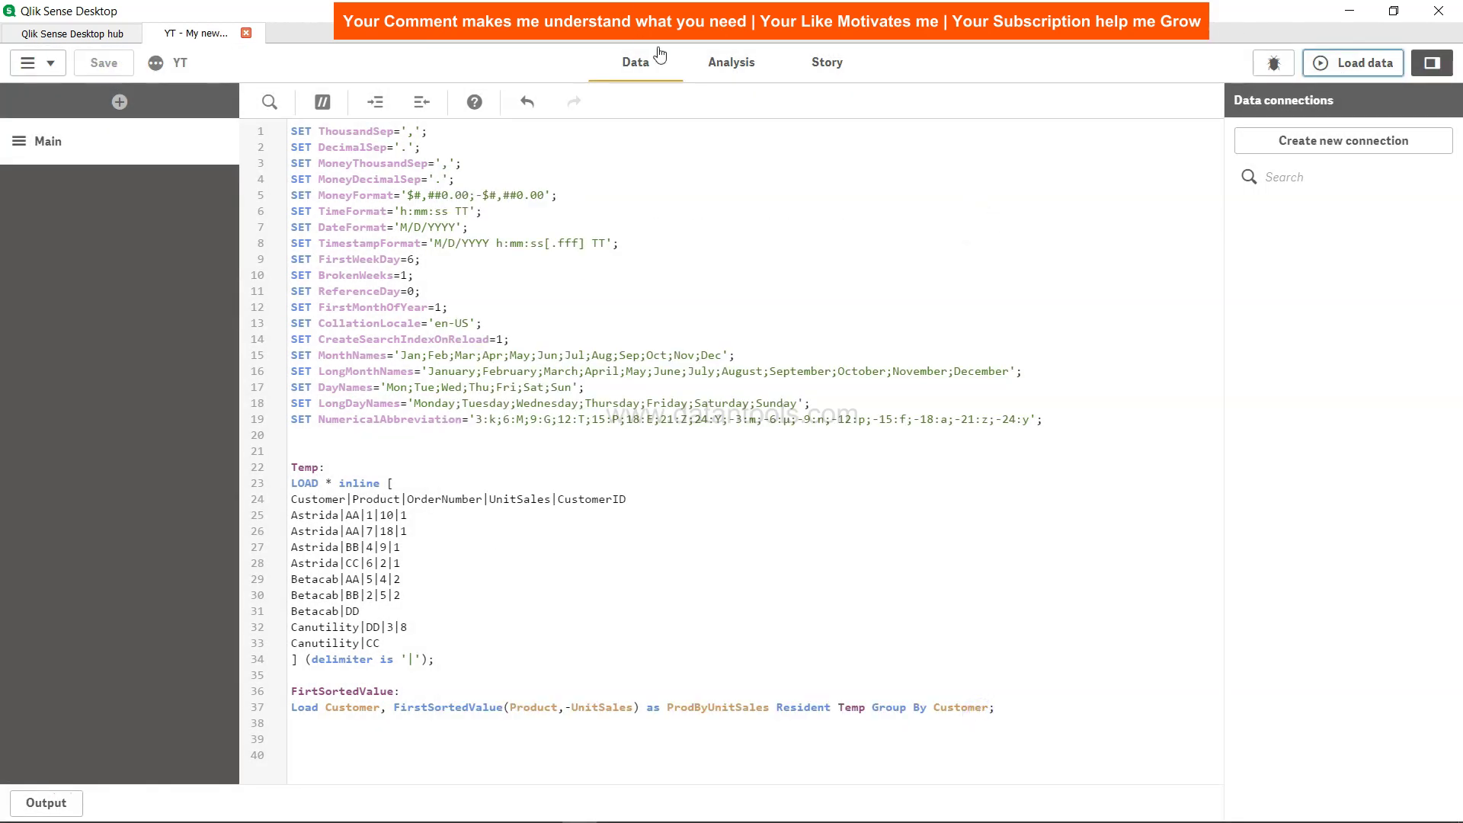
- Compare the products in the sheet table with the Temp inline rows and the -UnitSales sort weight in the script
{"action": "left_click", "coordinate": [720, 68]}
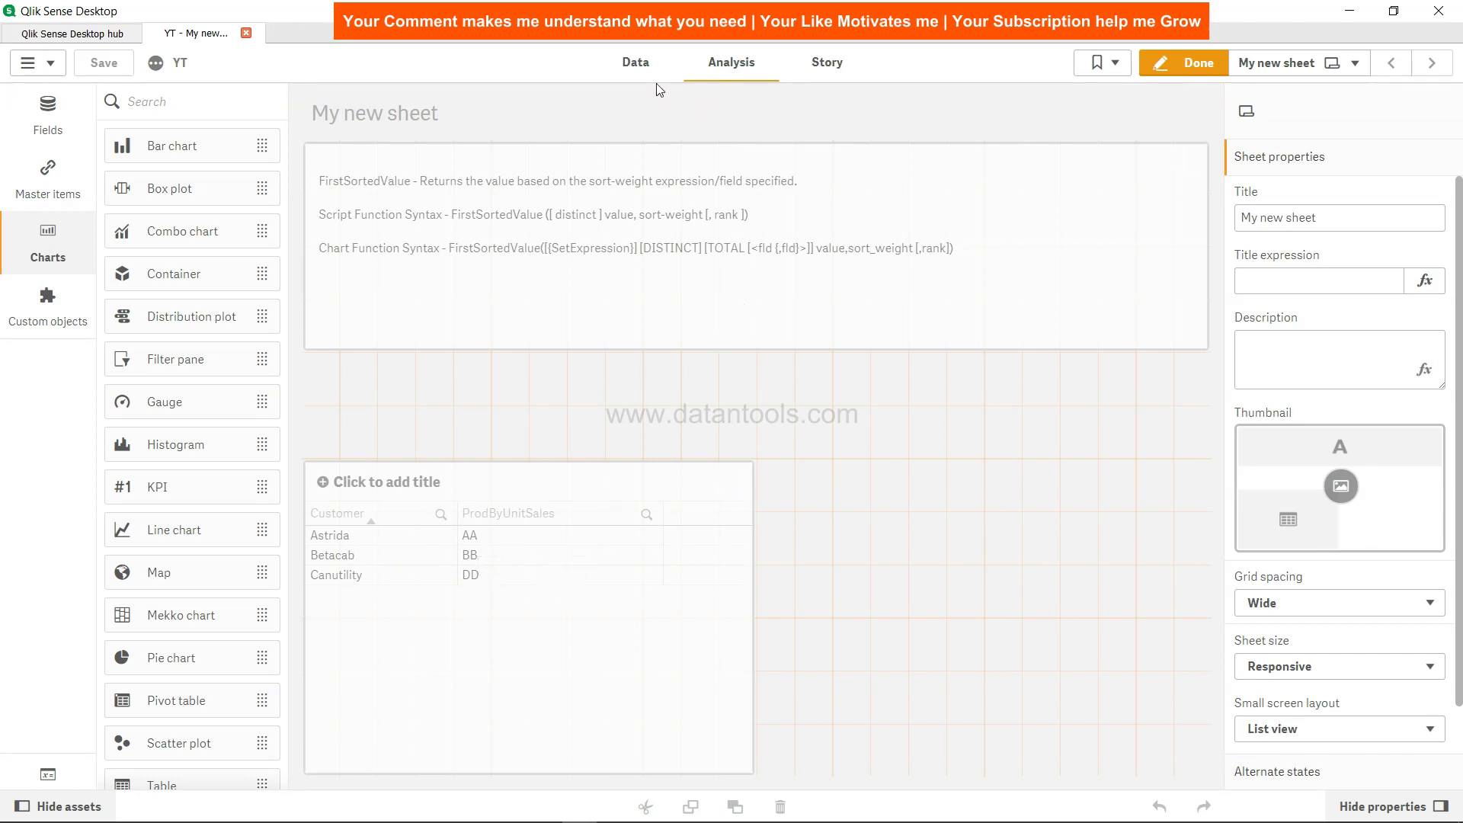
{"action": "left_click", "coordinate": [637, 63]}
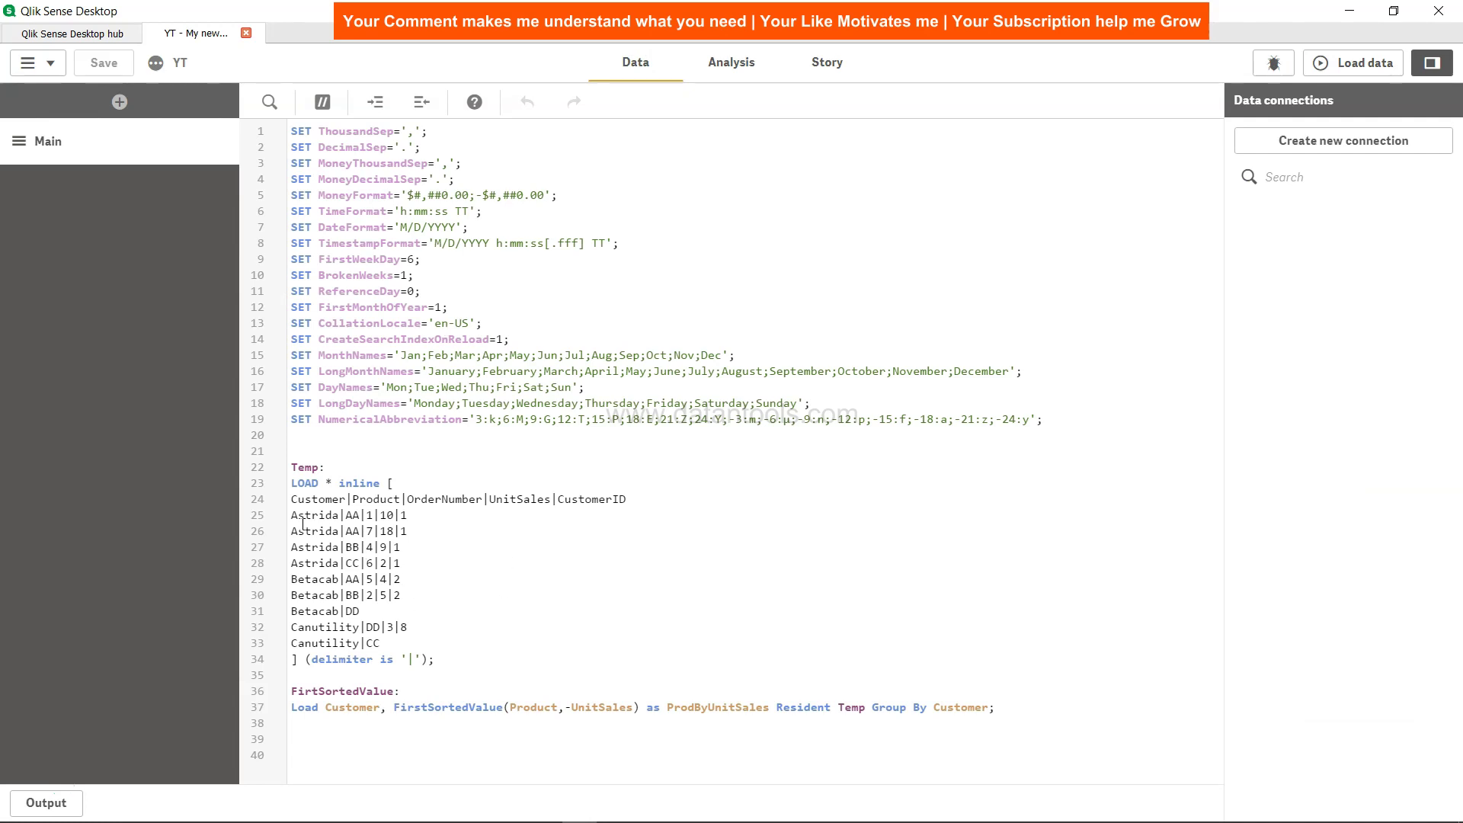
{"action": "left_click_drag", "start_coordinate": [291, 531], "coordinate": [415, 532]}
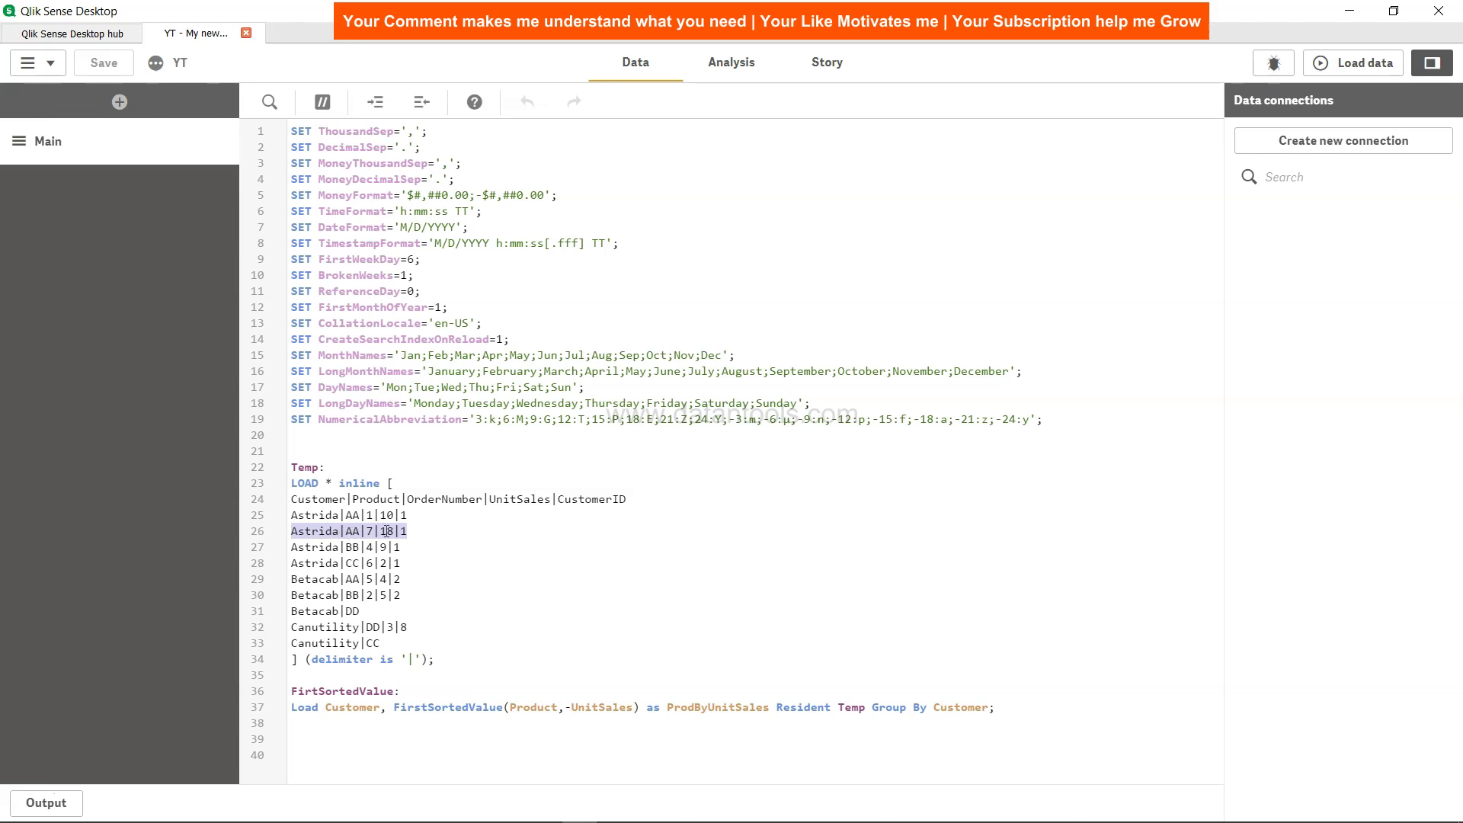
{"action": "left_click", "coordinate": [731, 64]}
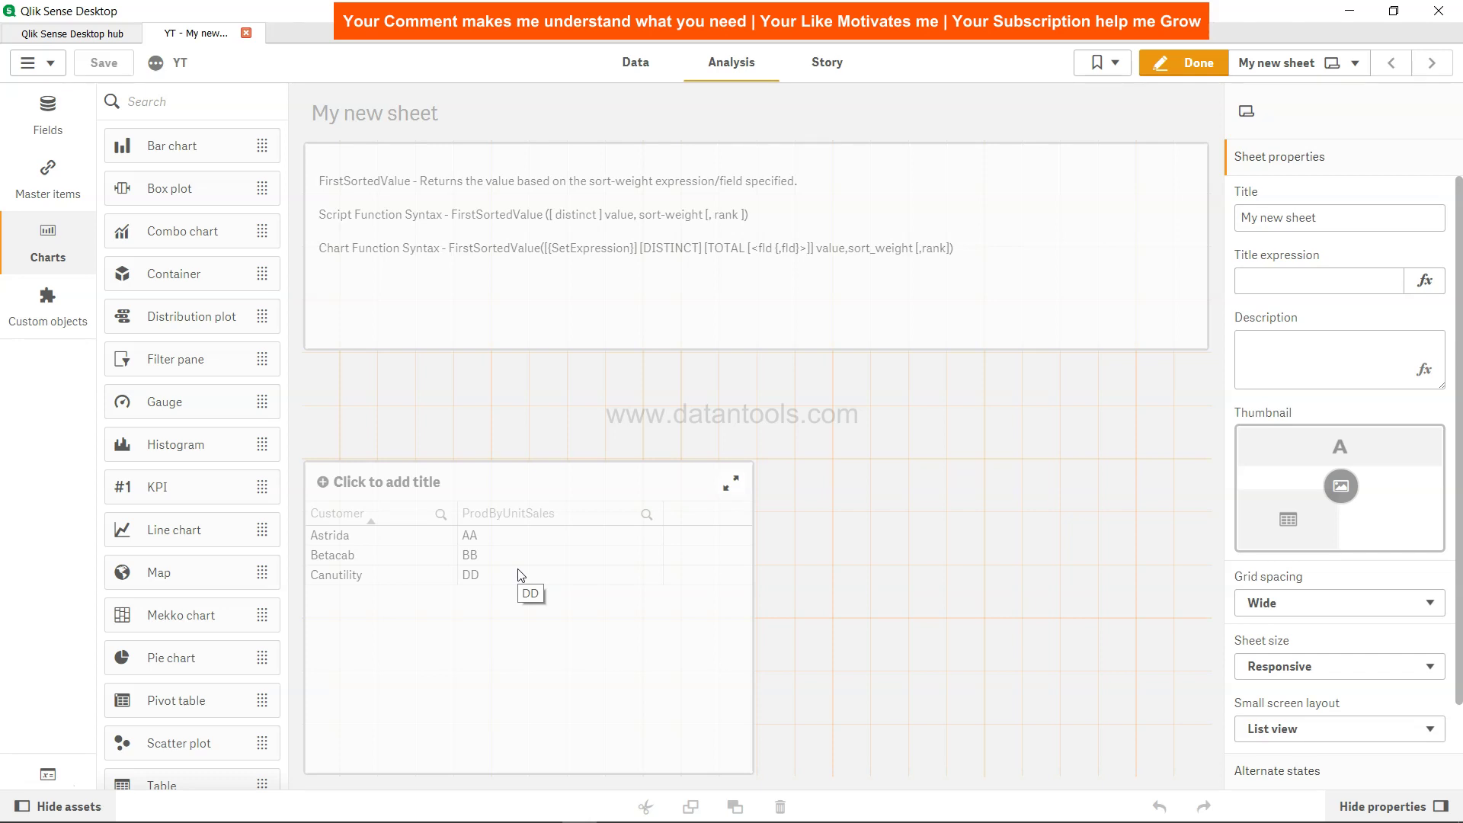
{"action": "left_click", "coordinate": [635, 61]}
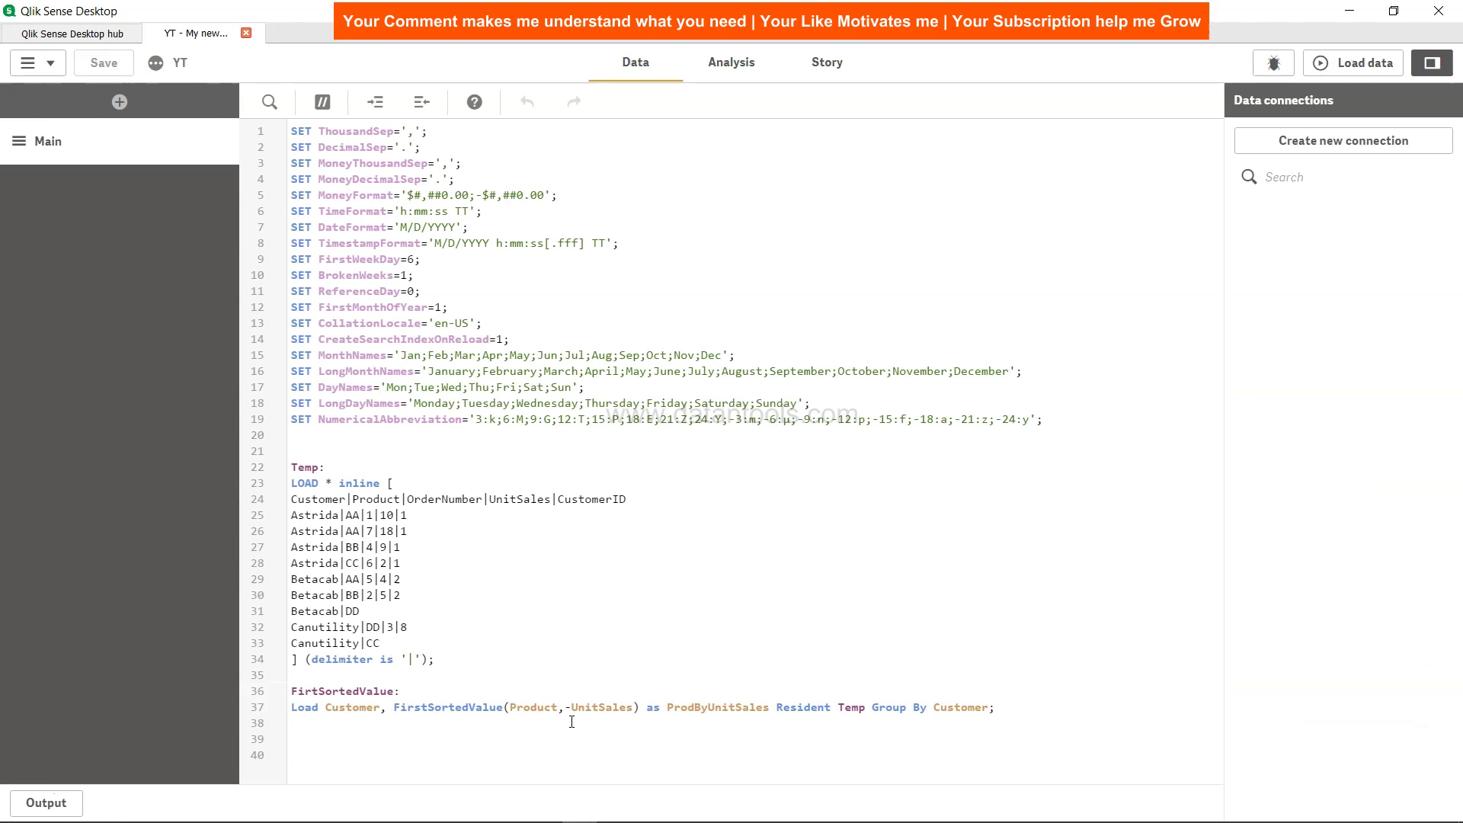
{"action": "left_click_drag", "start_coordinate": [565, 708], "coordinate": [632, 710]}
{"action": "left_click", "coordinate": [435, 668]}
- Place a Text & image object on My new sheet, directly below the right half of the syntax text box
{"action": "left_click", "coordinate": [739, 70]}
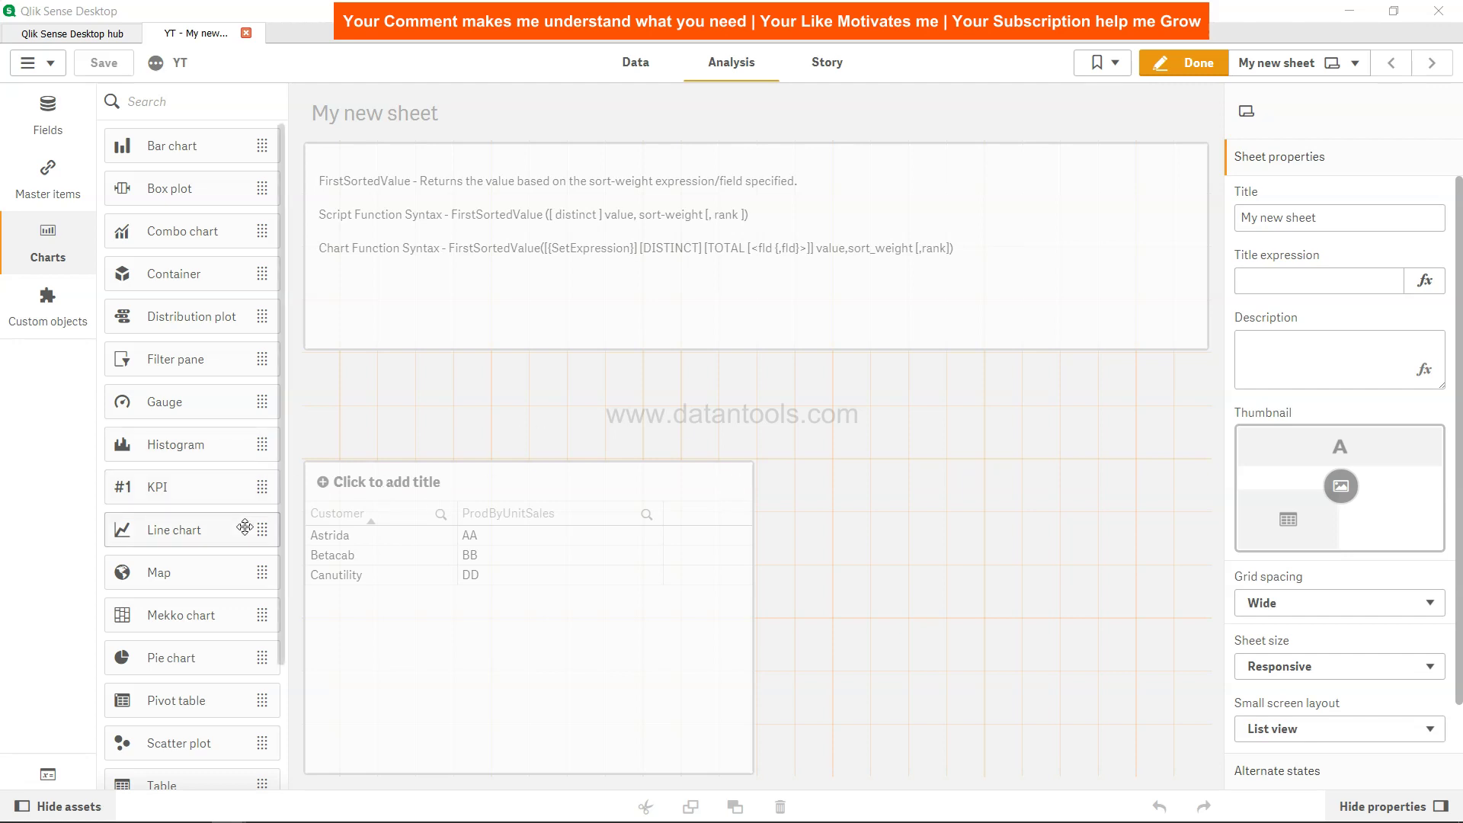
{"action": "scroll", "coordinate": [245, 526], "scroll_direction": "down", "scroll_amount": 2}
{"action": "left_click_drag", "start_coordinate": [206, 671], "coordinate": [937, 427]}
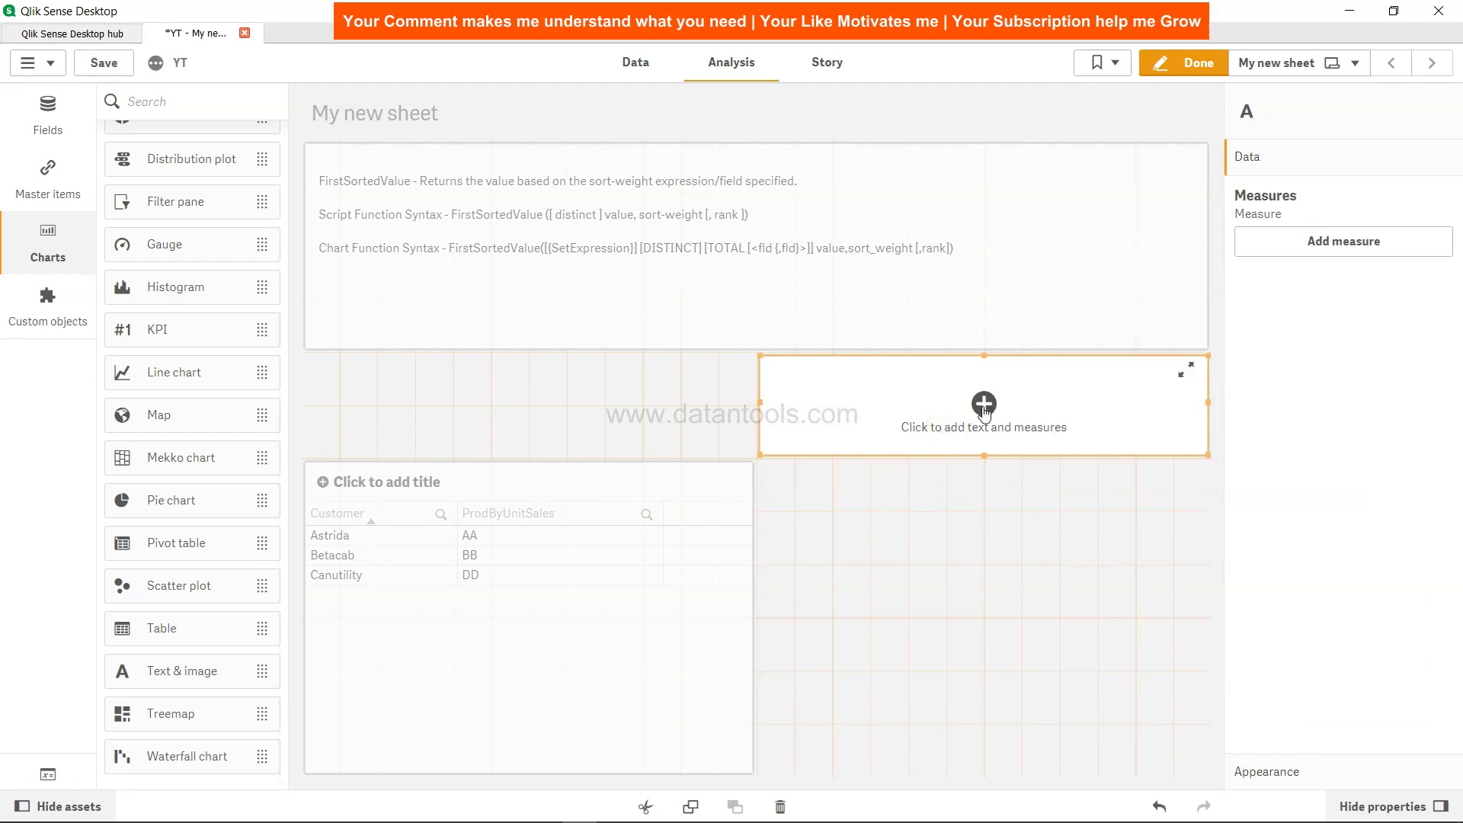
- Start an expression measure for the new text object with the function FirstSortedValue()
{"action": "left_click", "coordinate": [1355, 251]}
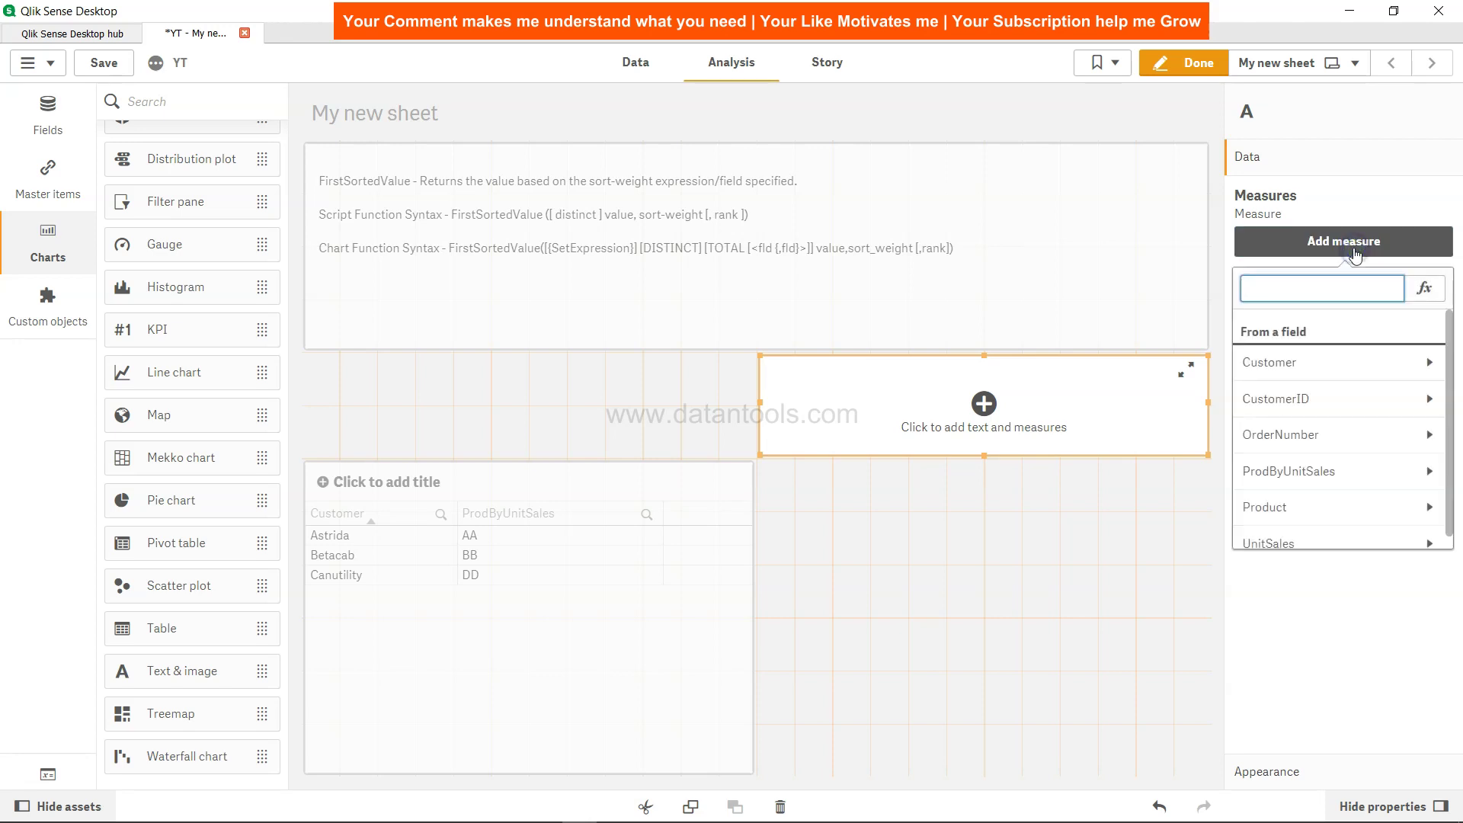
{"action": "left_click", "coordinate": [1425, 289]}
{"action": "type", "text": "First"}
{"action": "key", "text": "Down"}
{"action": "key", "text": "Down"}
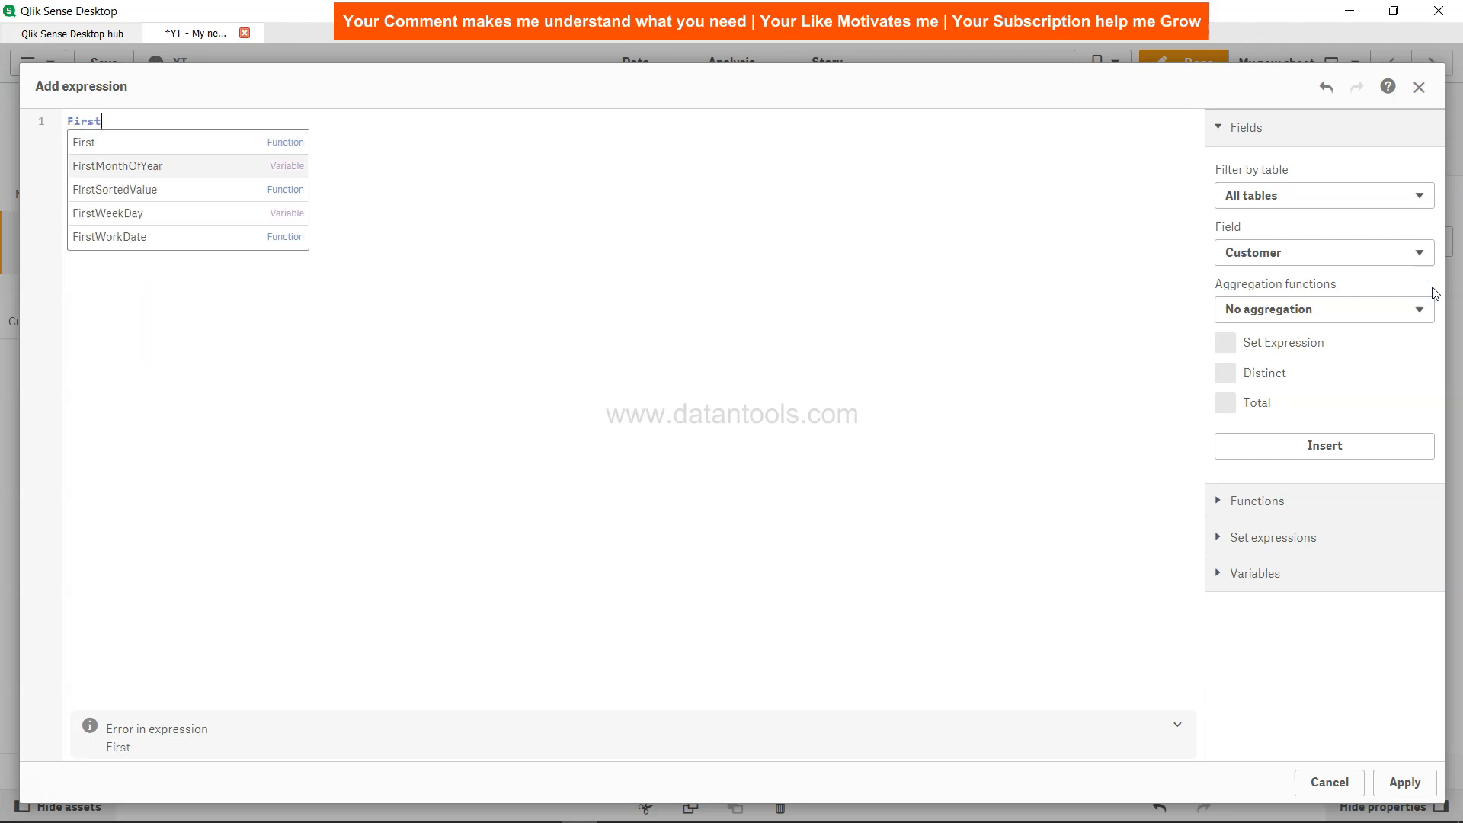
{"action": "key", "text": "Return"}
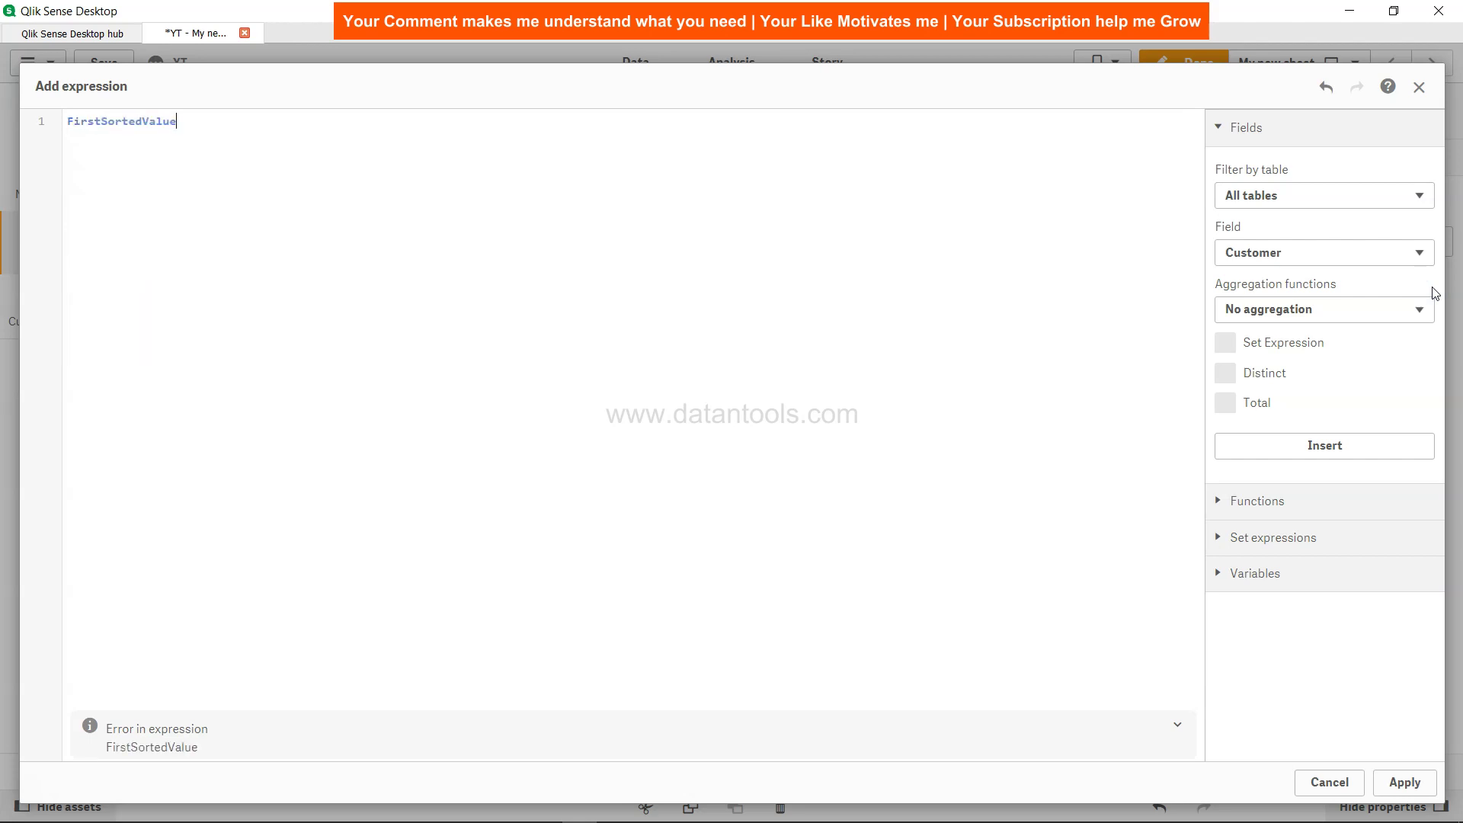
{"action": "type", "text": "()"}
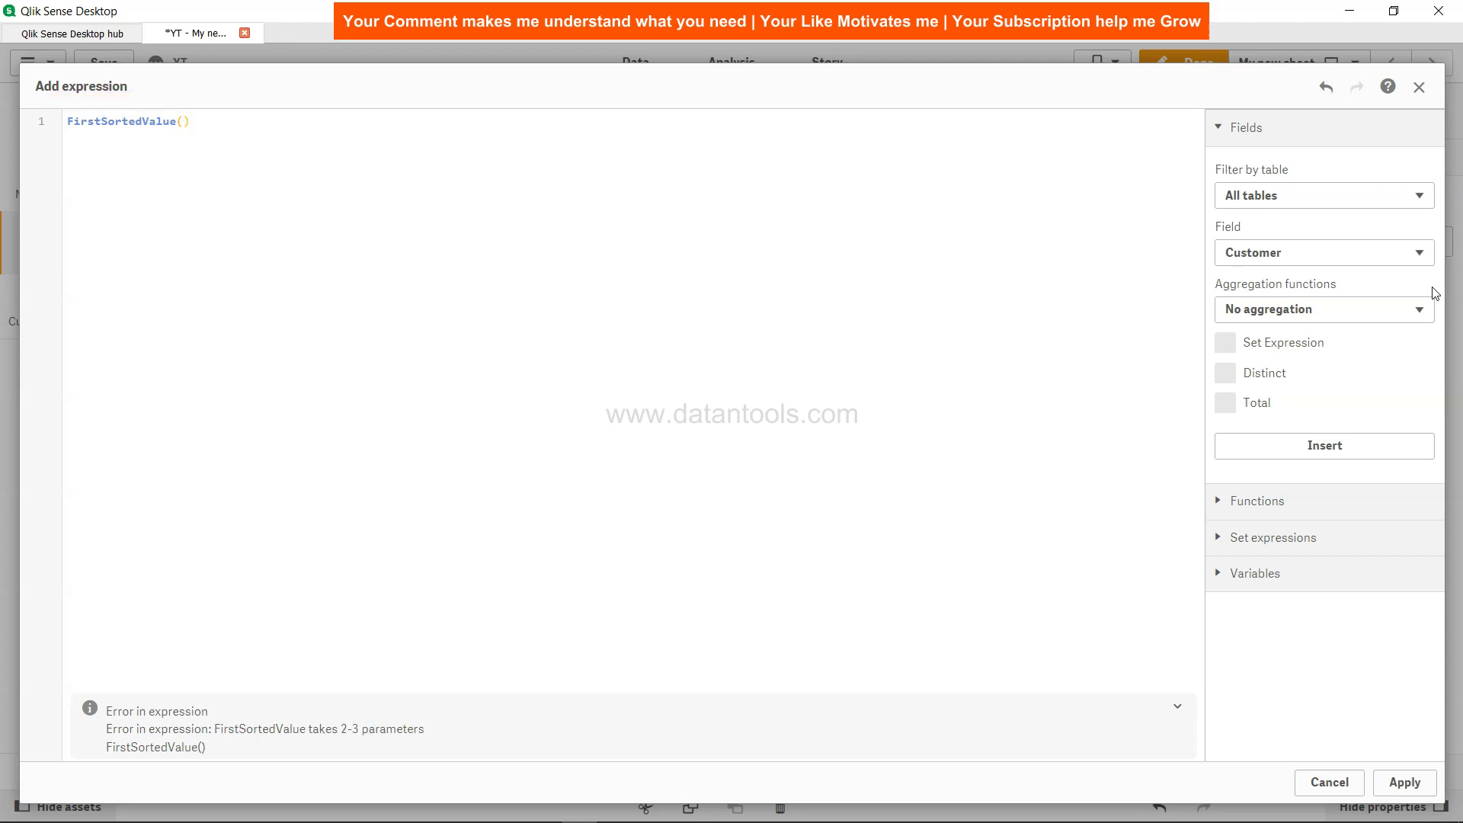
{"action": "key", "text": "Left"}
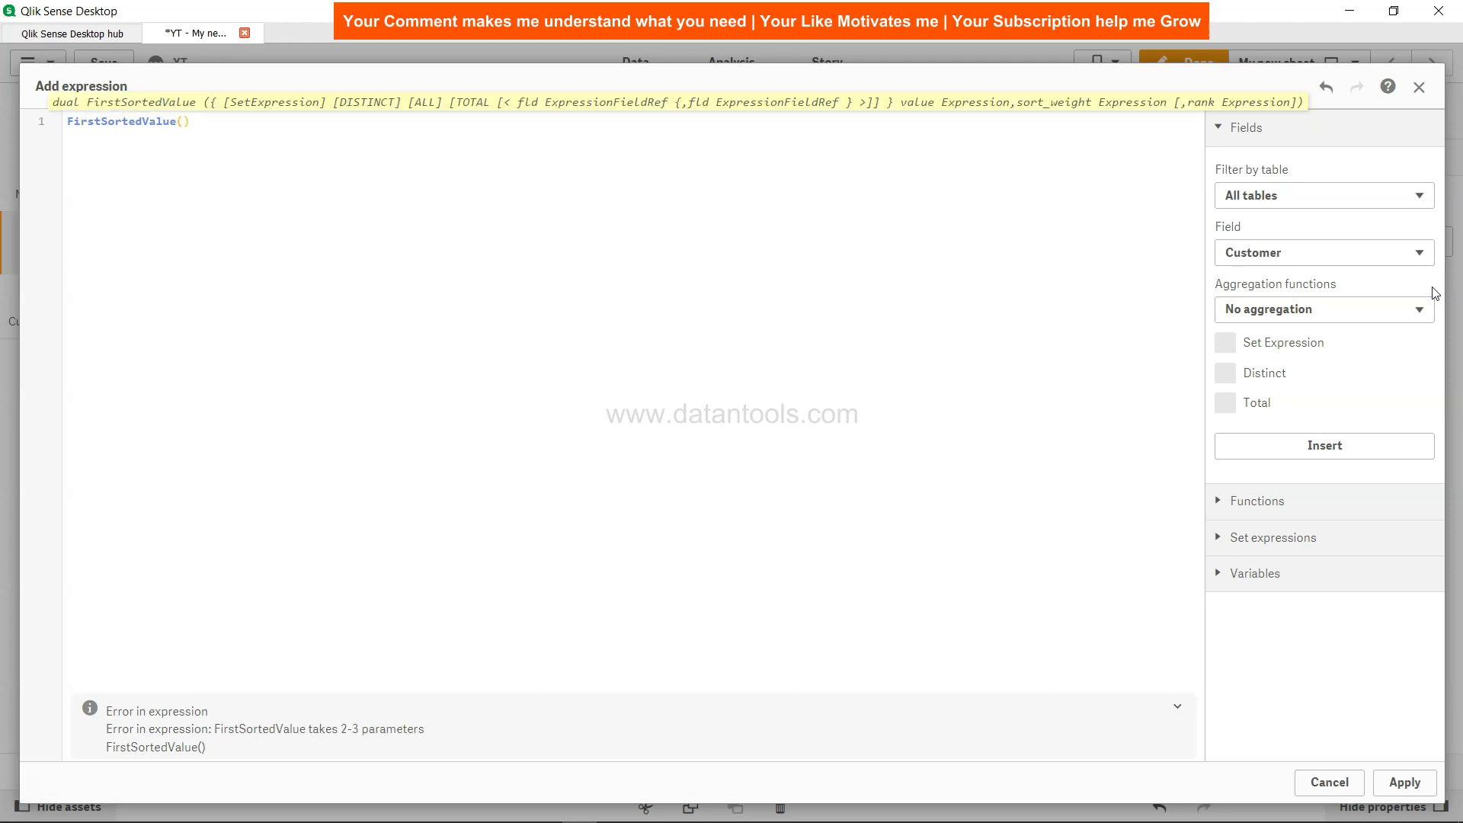
- Enter Product and UnitSales as the function's arguments and apply the expression FirstSortedValue(Product,UnitSales)
{"action": "type", "text": "Product"}
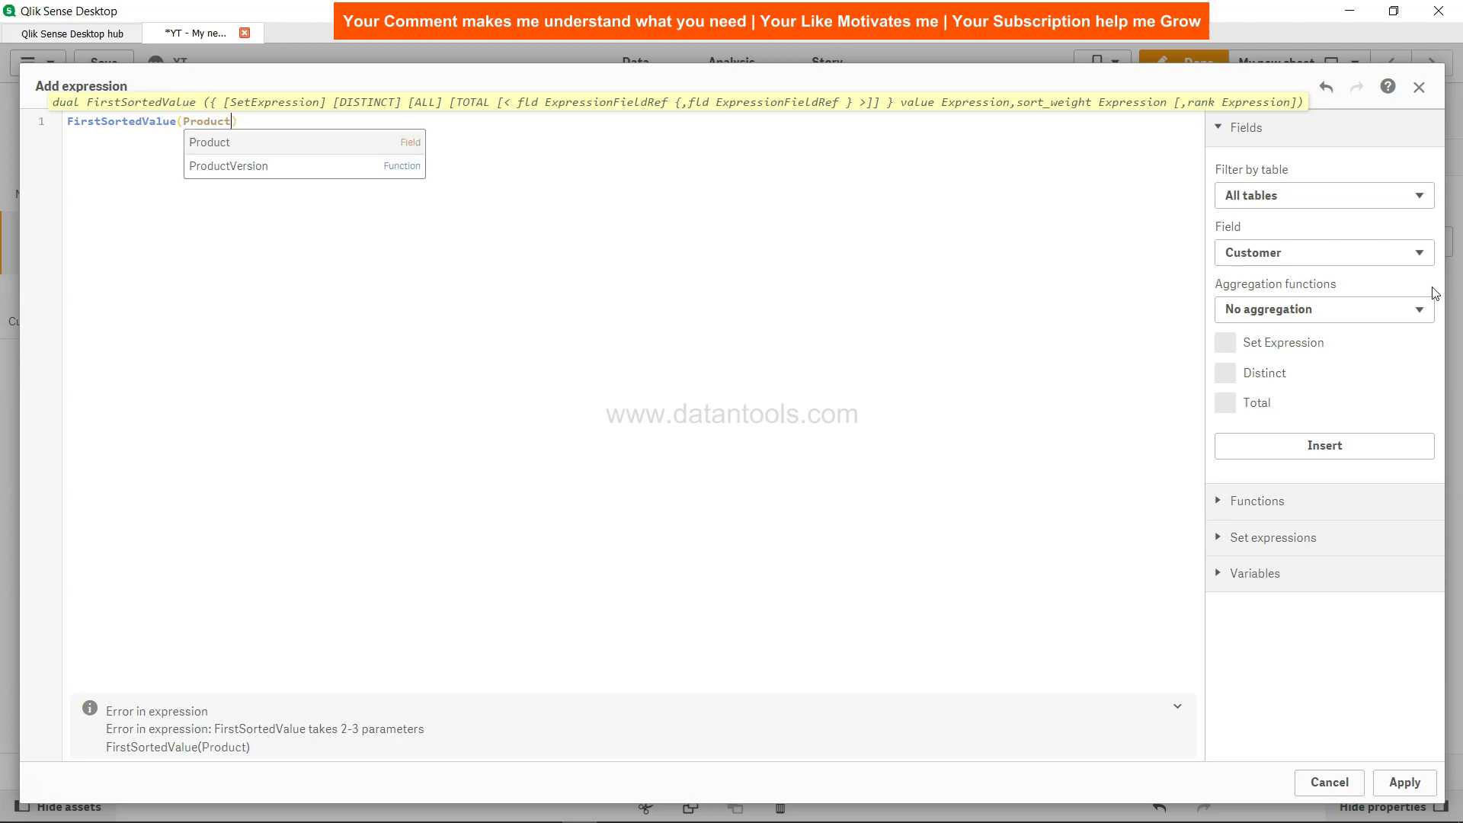
{"action": "type", "text": ",Unit"}
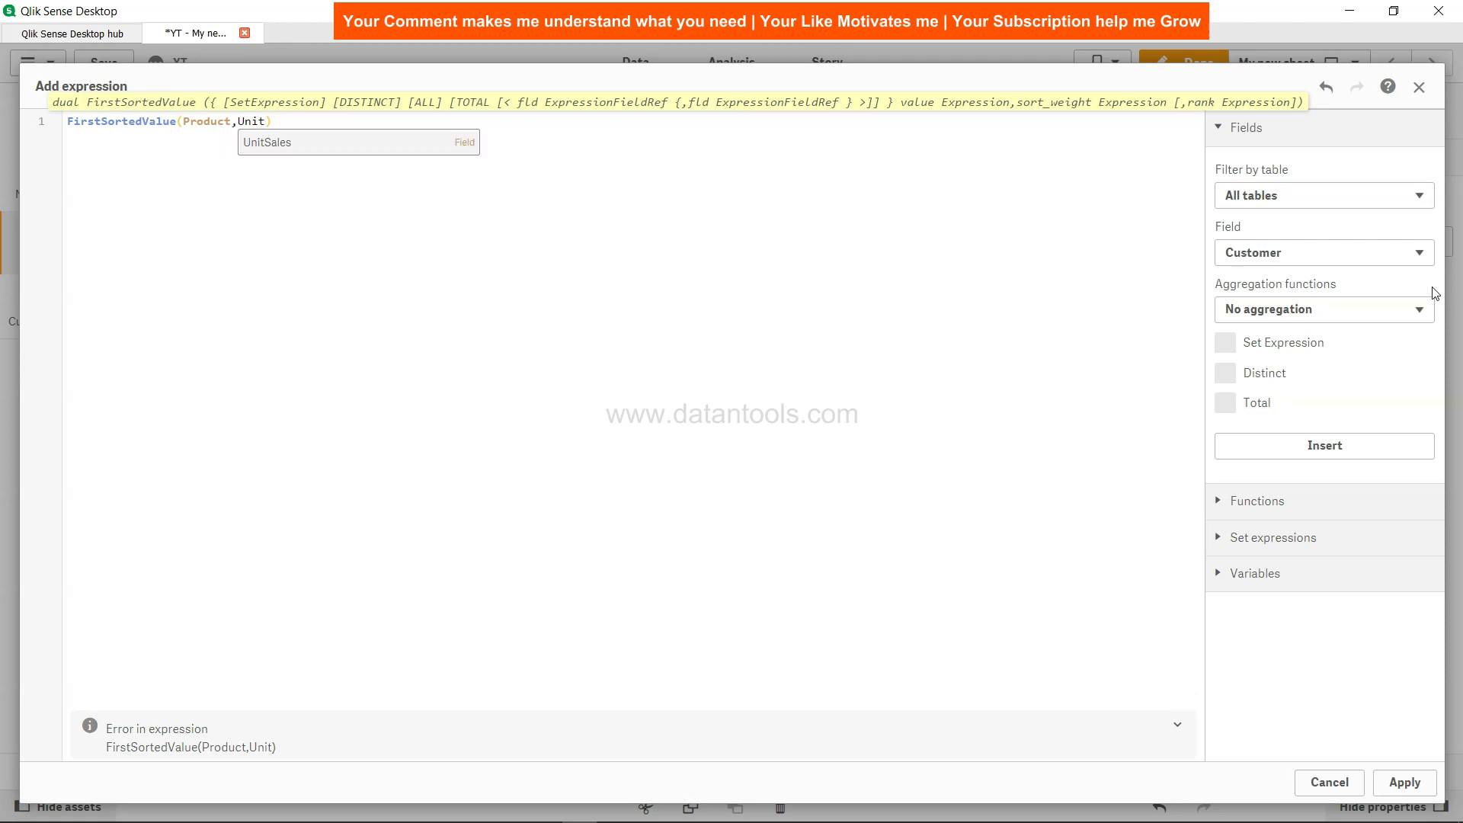
{"action": "type", "text": "Pri"}
{"action": "key", "text": "BackSpace"}
{"action": "key", "text": "BackSpace"}
{"action": "key", "text": "BackSpace"}
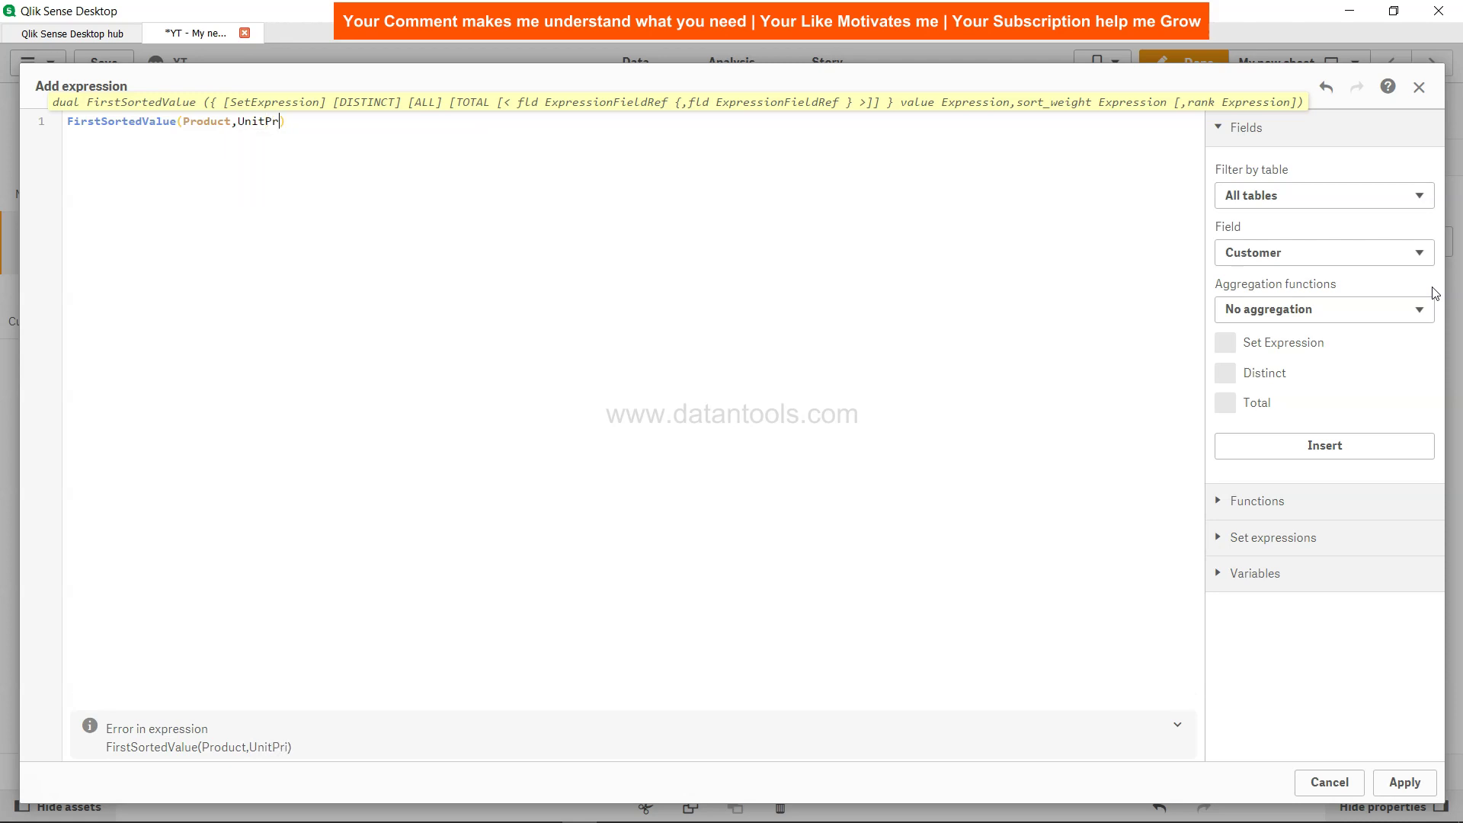
{"action": "key", "text": "Return"}
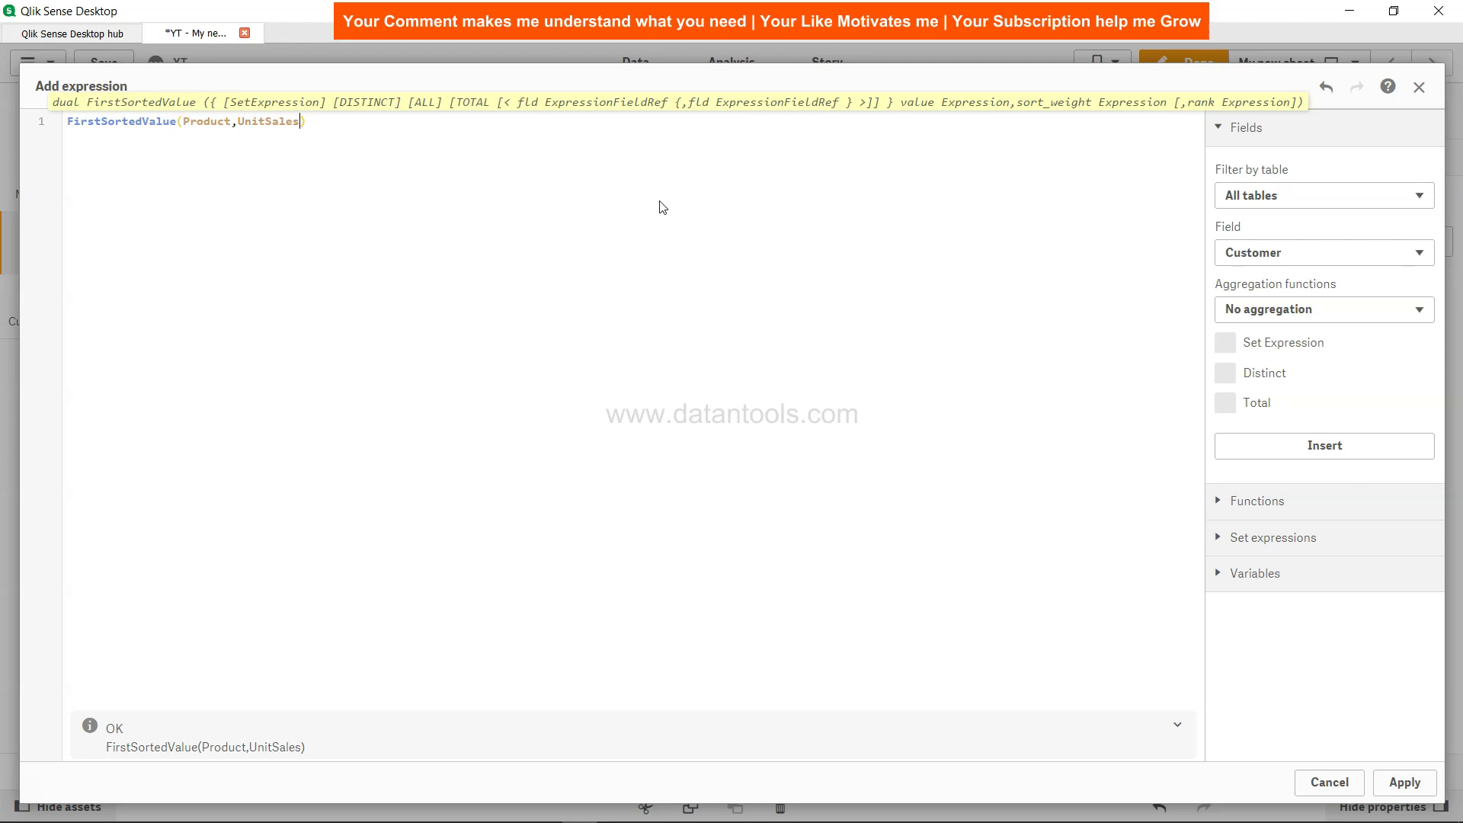
{"action": "left_click_drag", "start_coordinate": [208, 126], "coordinate": [292, 122]}
{"action": "left_click", "coordinate": [288, 122]}
{"action": "left_click", "coordinate": [1409, 775]}
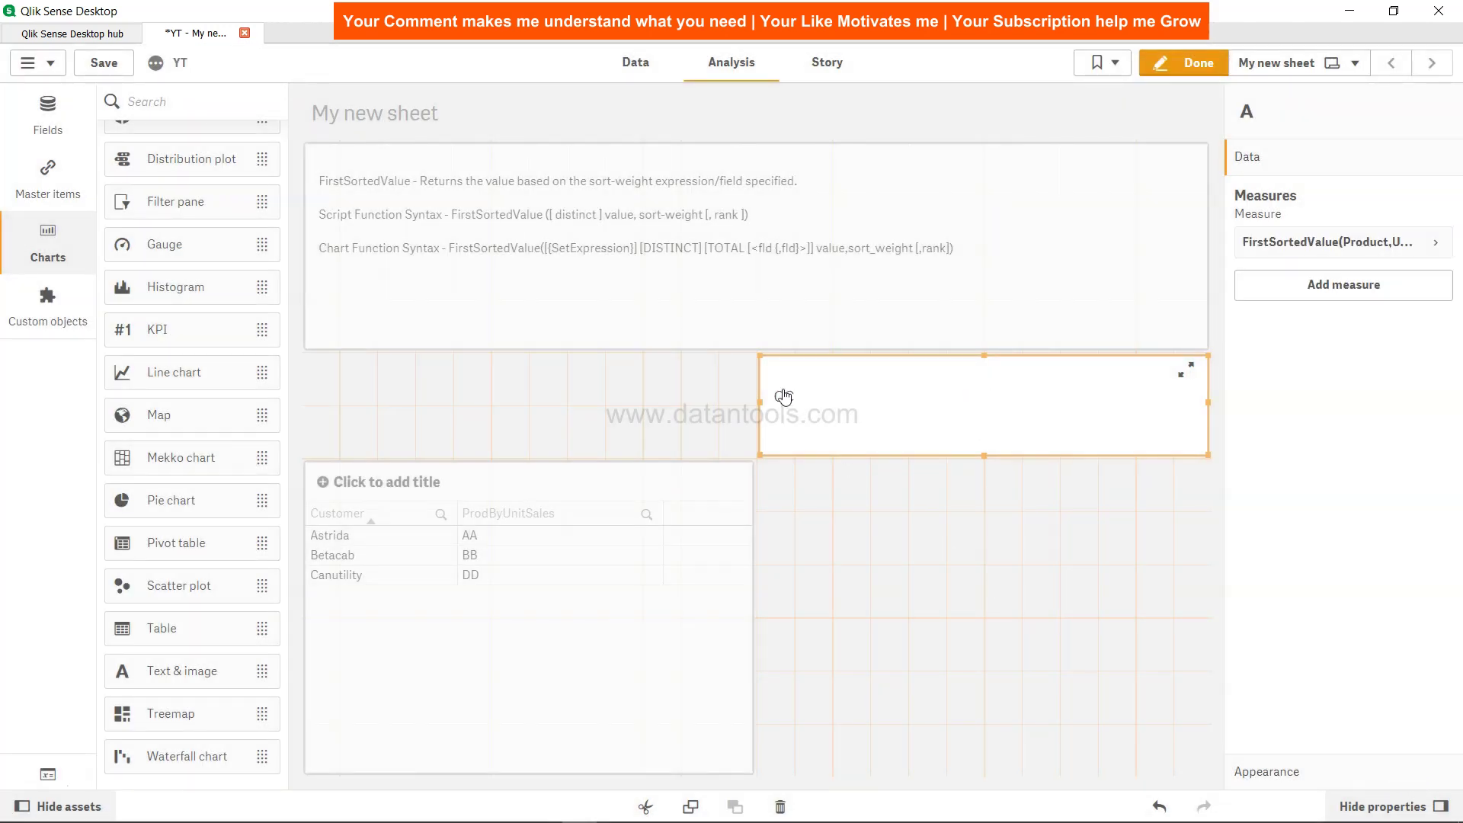
- Examine the CC row's unit sales in the Temp inline data of the script, and go back to the sheet
{"action": "left_click", "coordinate": [637, 62]}
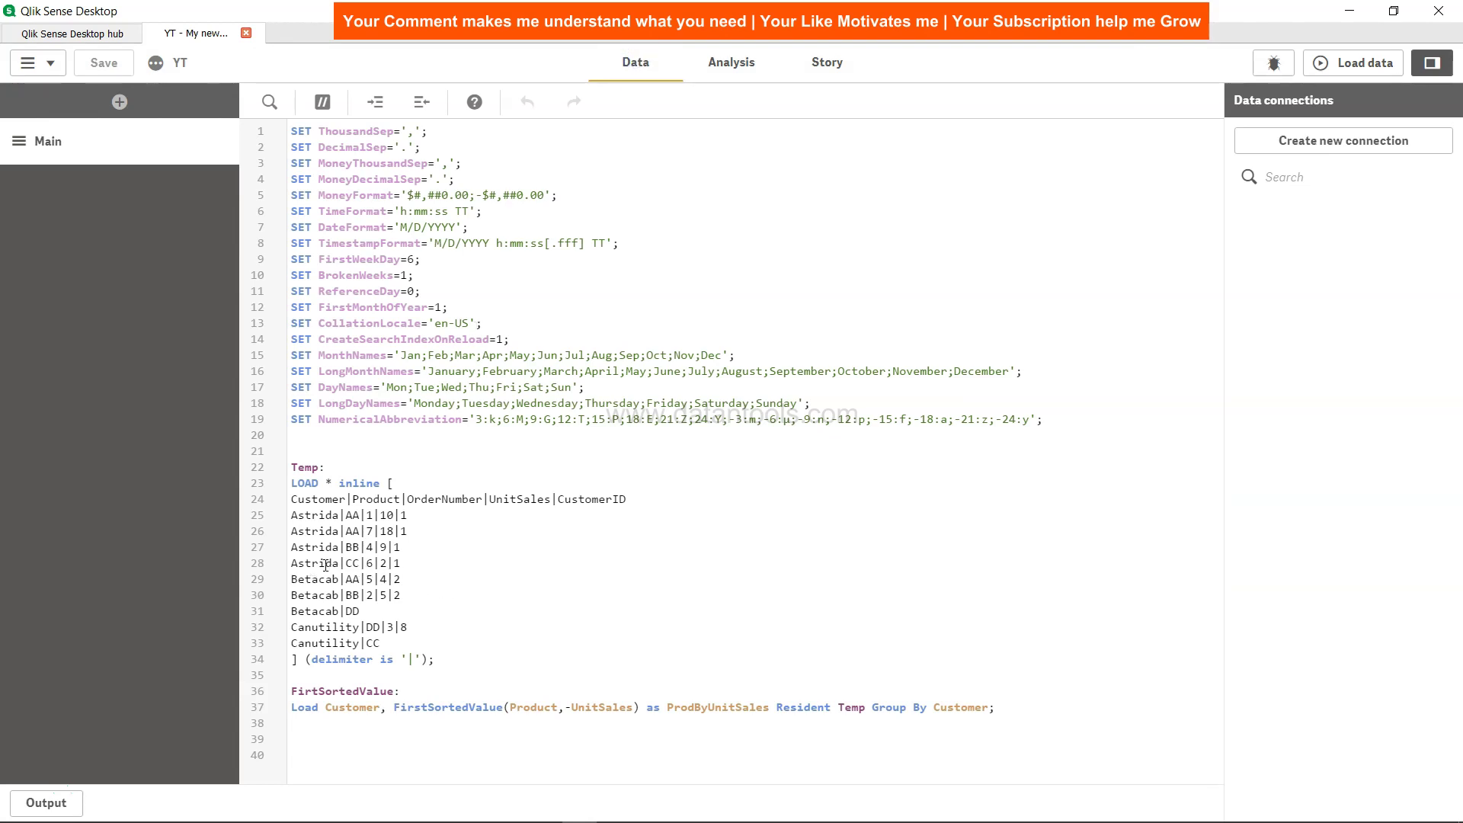
{"action": "left_click", "coordinate": [372, 565]}
{"action": "left_click_drag", "start_coordinate": [323, 566], "coordinate": [359, 564]}
{"action": "left_click", "coordinate": [384, 563]}
{"action": "left_click", "coordinate": [728, 62]}
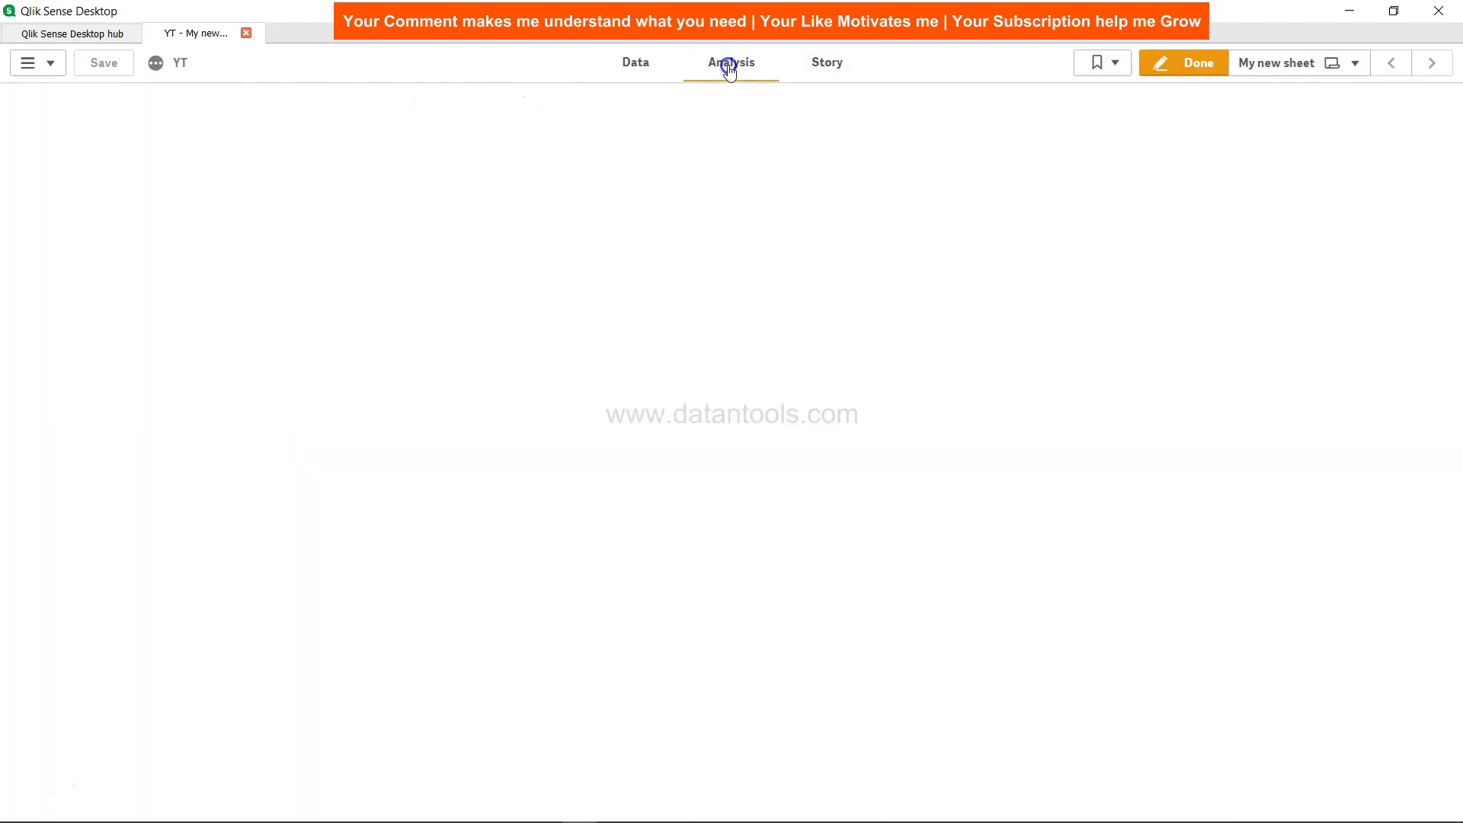
- Make the sort weight of the CC text object's measure negative, so its expression is FirstSortedValue(Product,-UnitSales), and apply it
{"action": "left_click", "coordinate": [866, 406]}
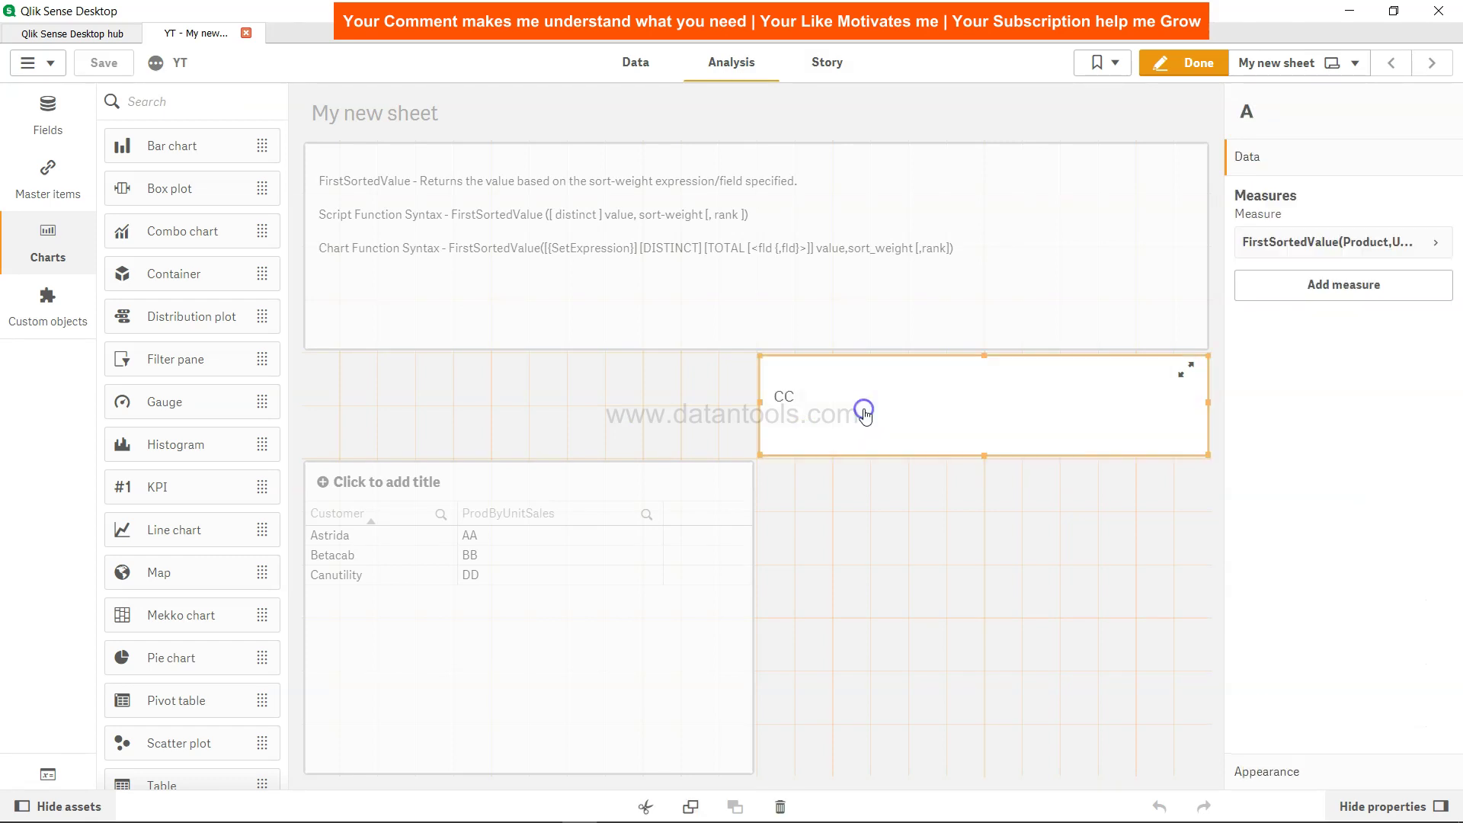
{"action": "left_click", "coordinate": [1433, 243]}
{"action": "left_click", "coordinate": [1254, 301]}
{"action": "left_click", "coordinate": [1387, 304]}
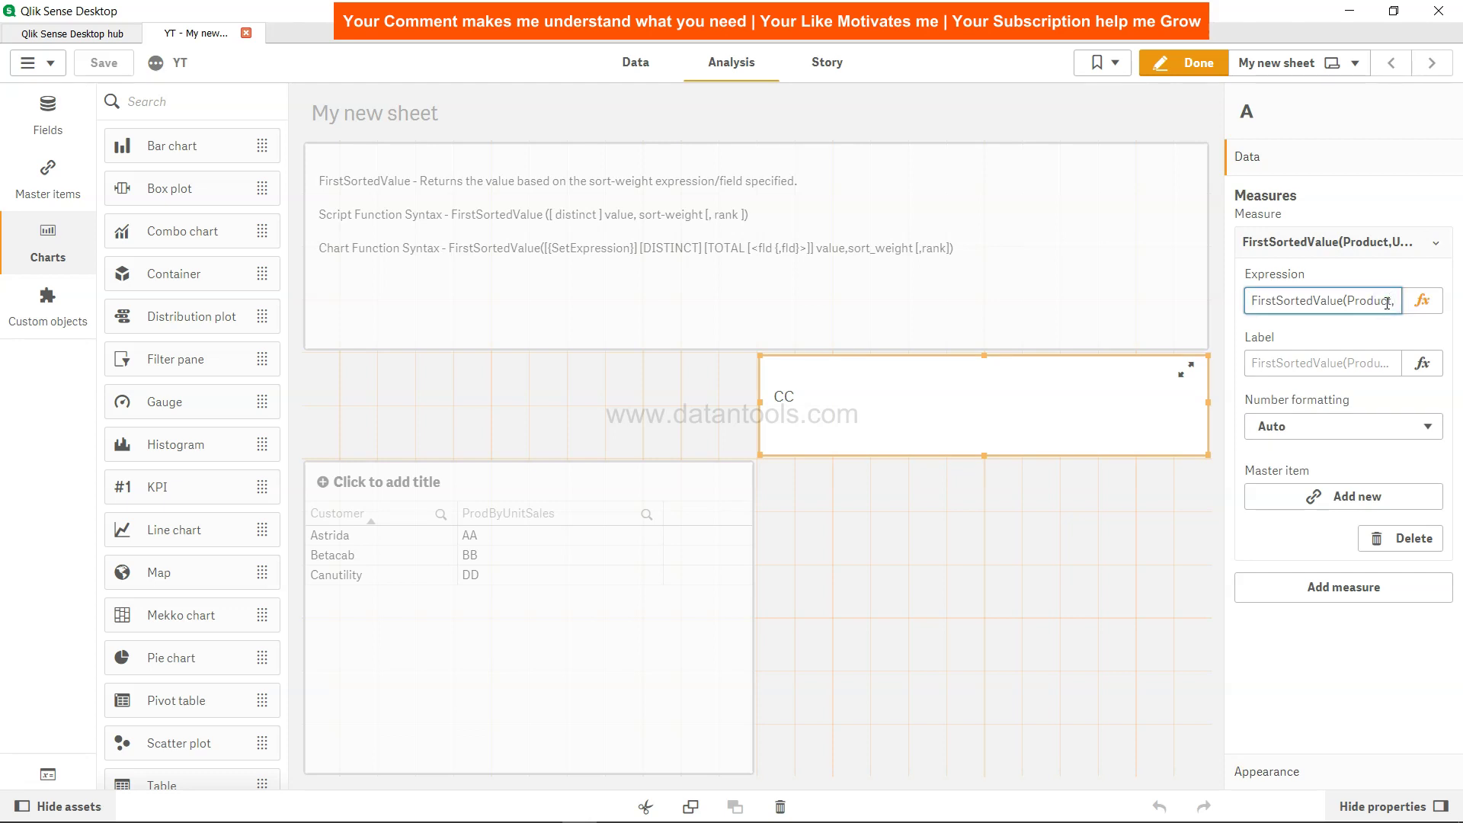
{"action": "left_click", "coordinate": [1422, 300]}
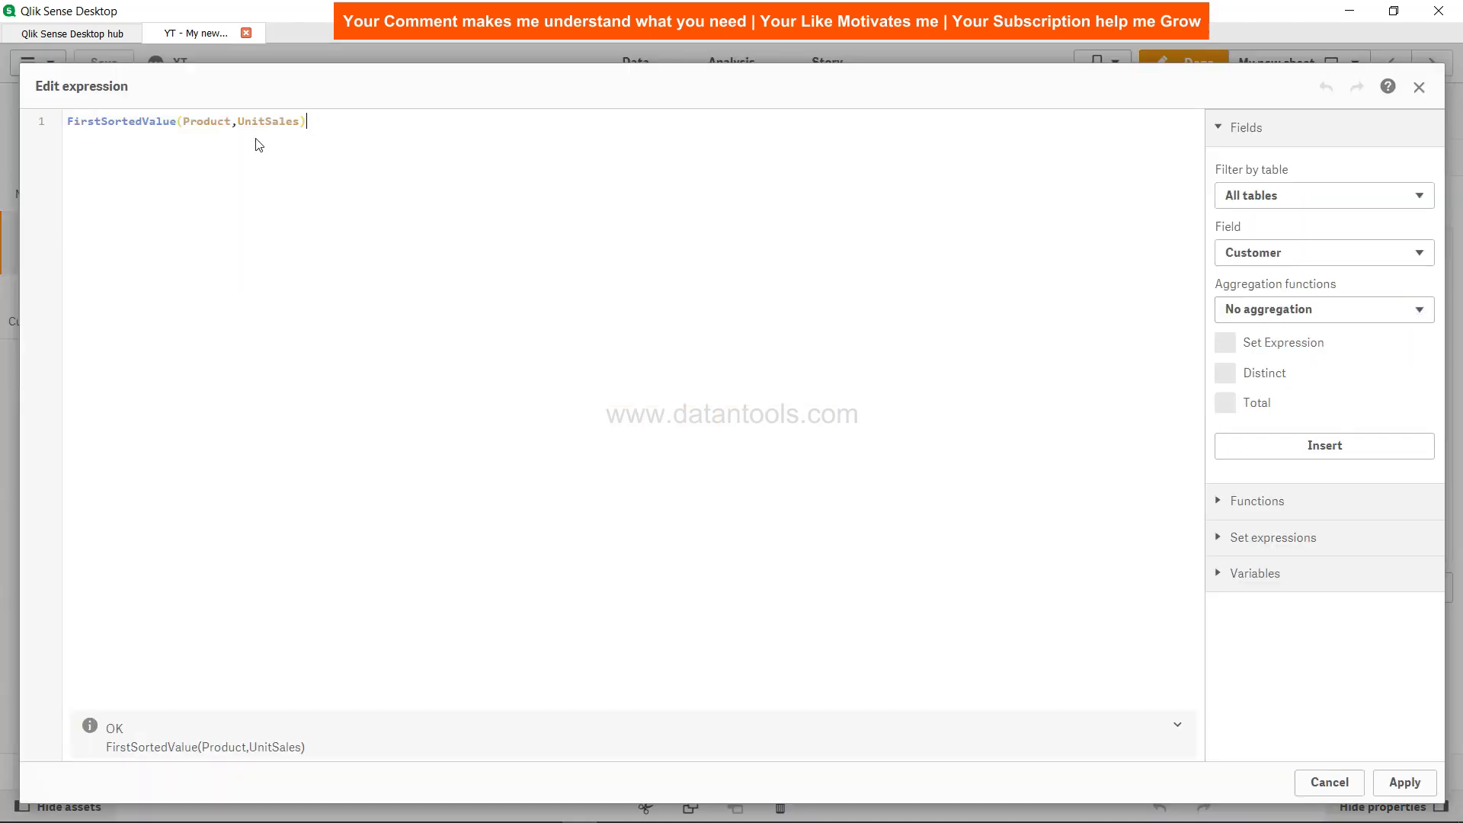
{"action": "left_click", "coordinate": [239, 122]}
{"action": "type", "text": "-"}
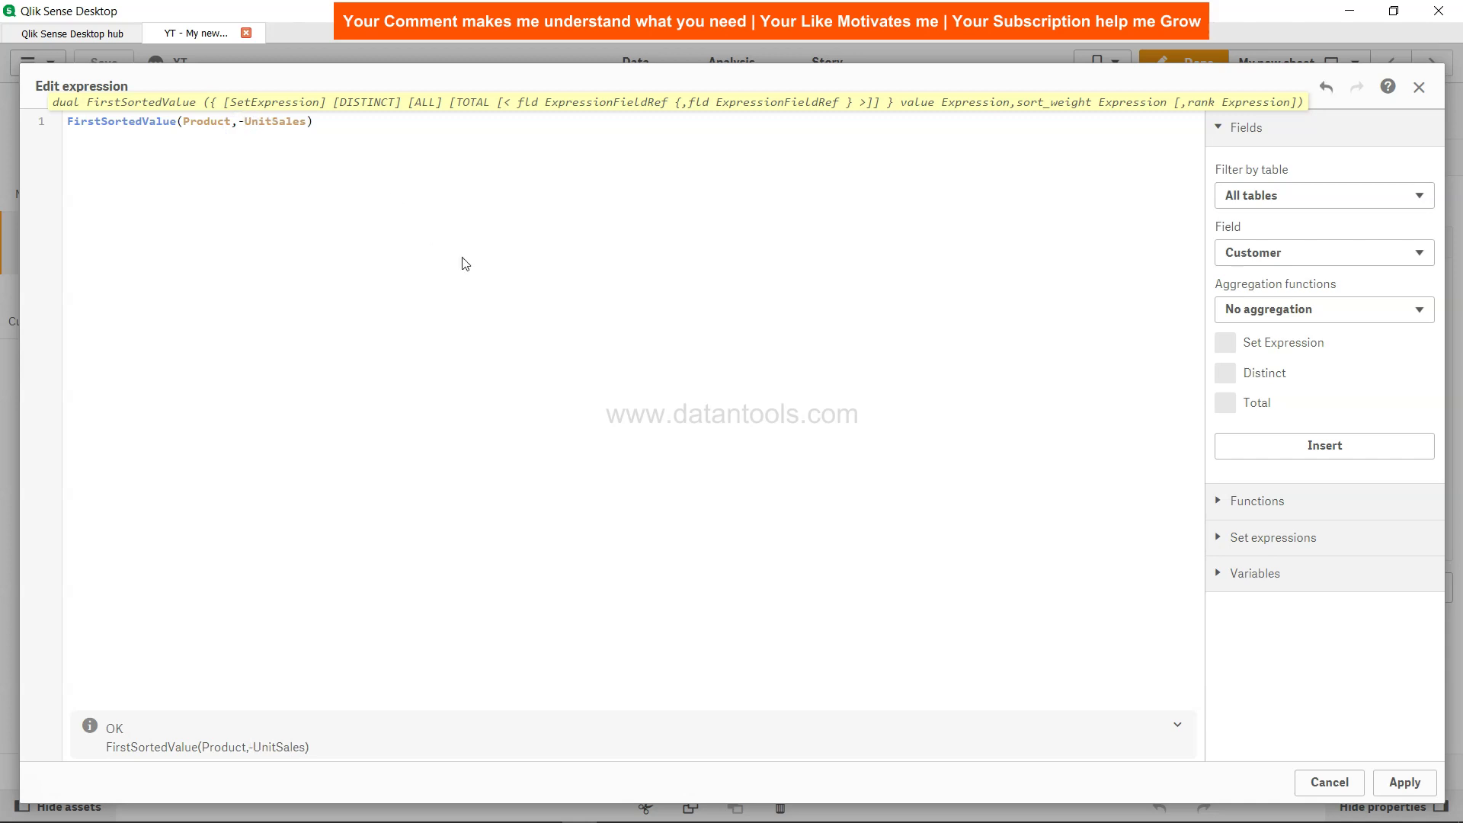
{"action": "left_click", "coordinate": [1404, 782]}
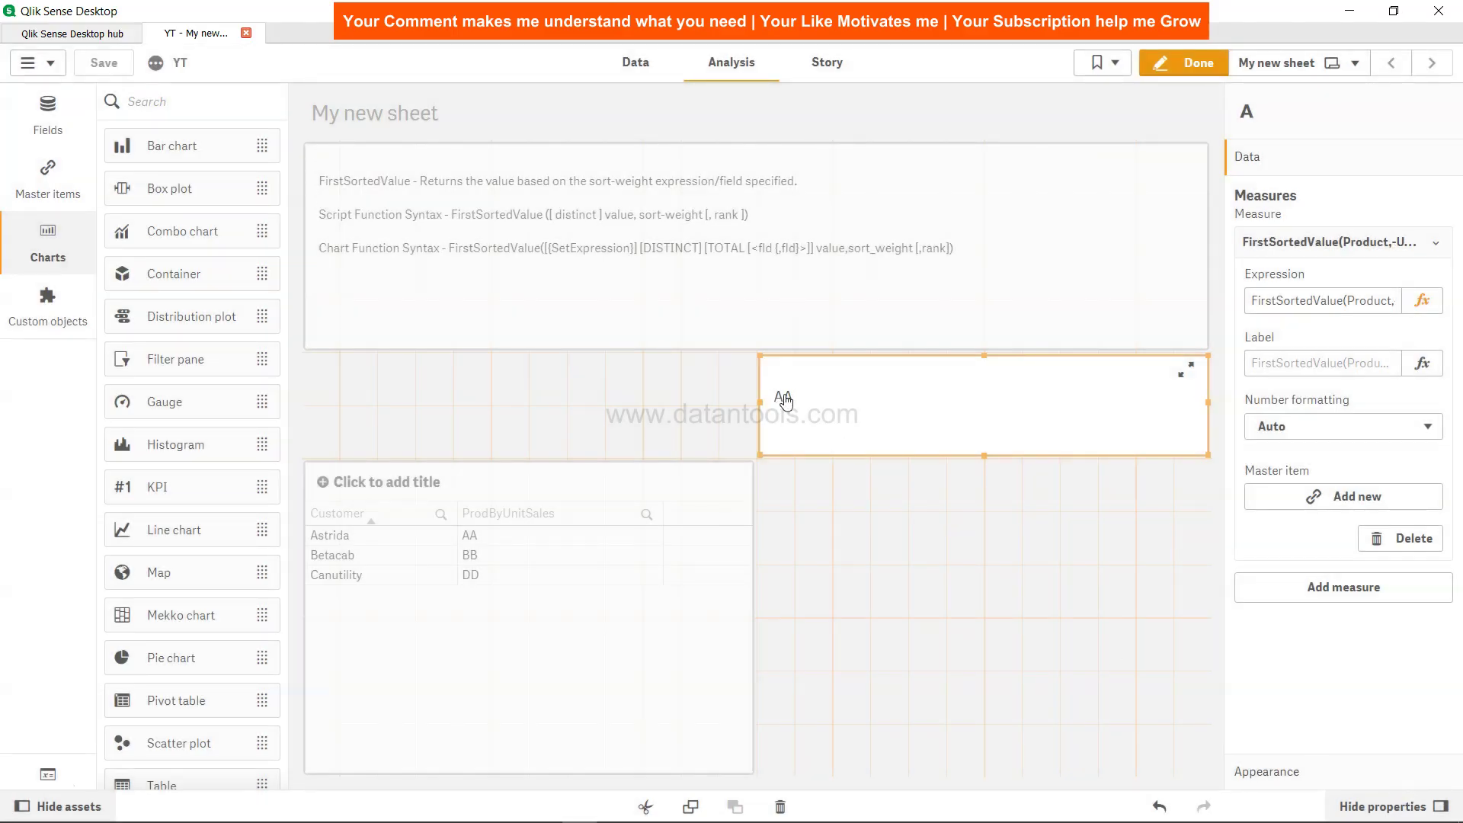
- Examine the second AA row of the Temp inline data in the load script, and go back to the sheet
{"action": "left_click", "coordinate": [635, 62]}
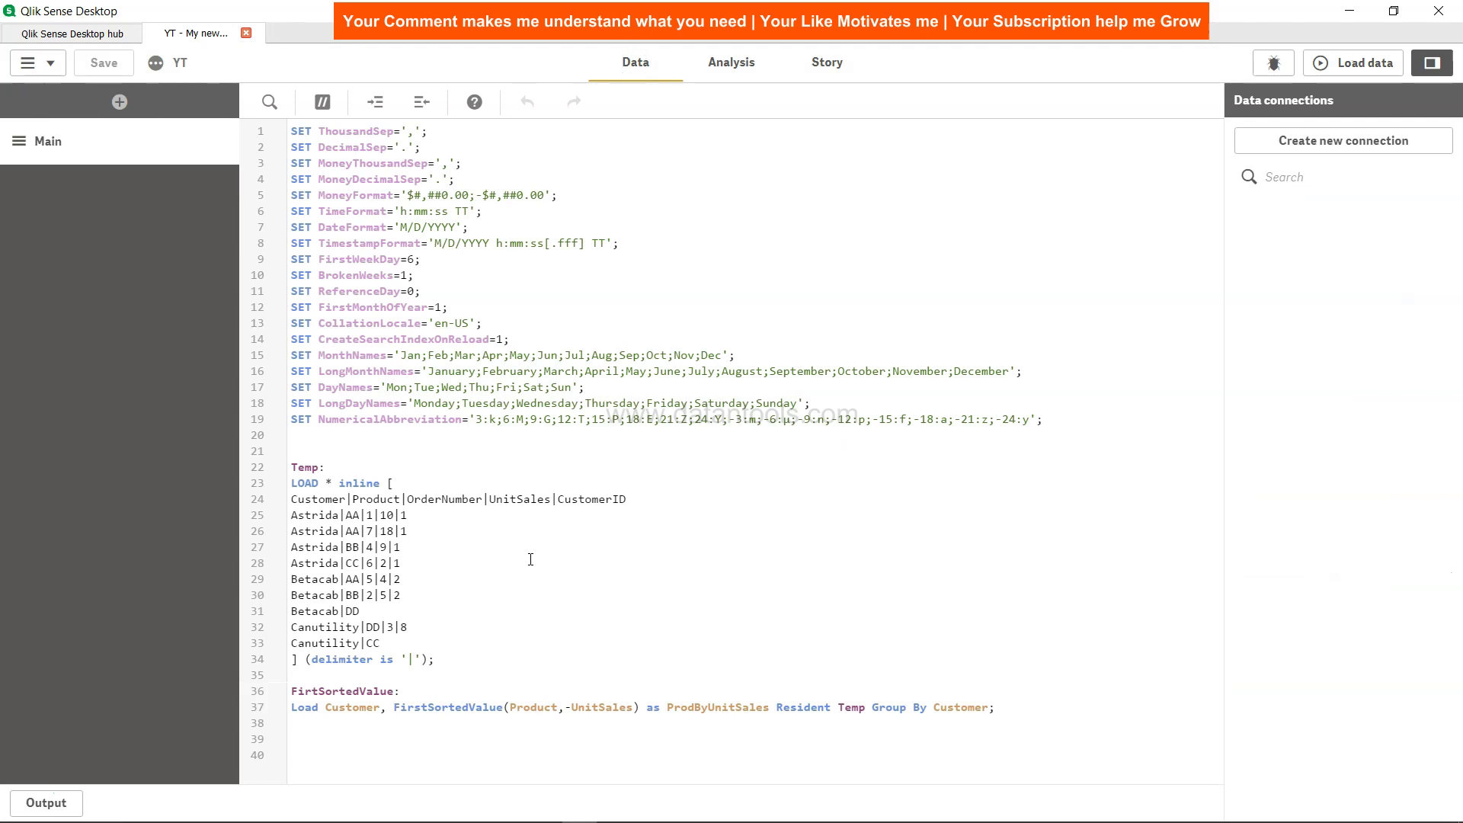
{"action": "left_click_drag", "start_coordinate": [298, 532], "coordinate": [409, 536]}
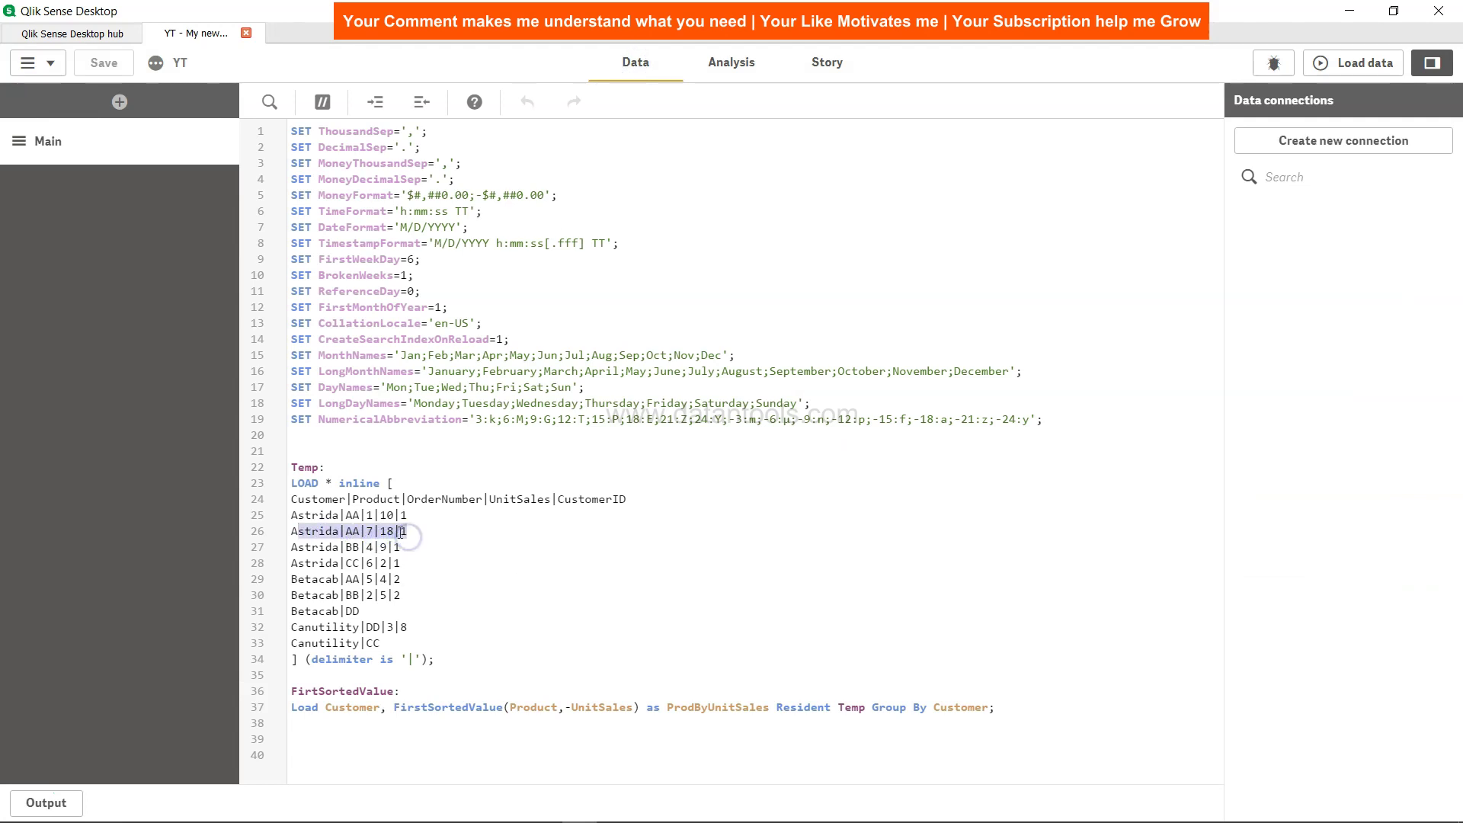
{"action": "left_click", "coordinate": [396, 535]}
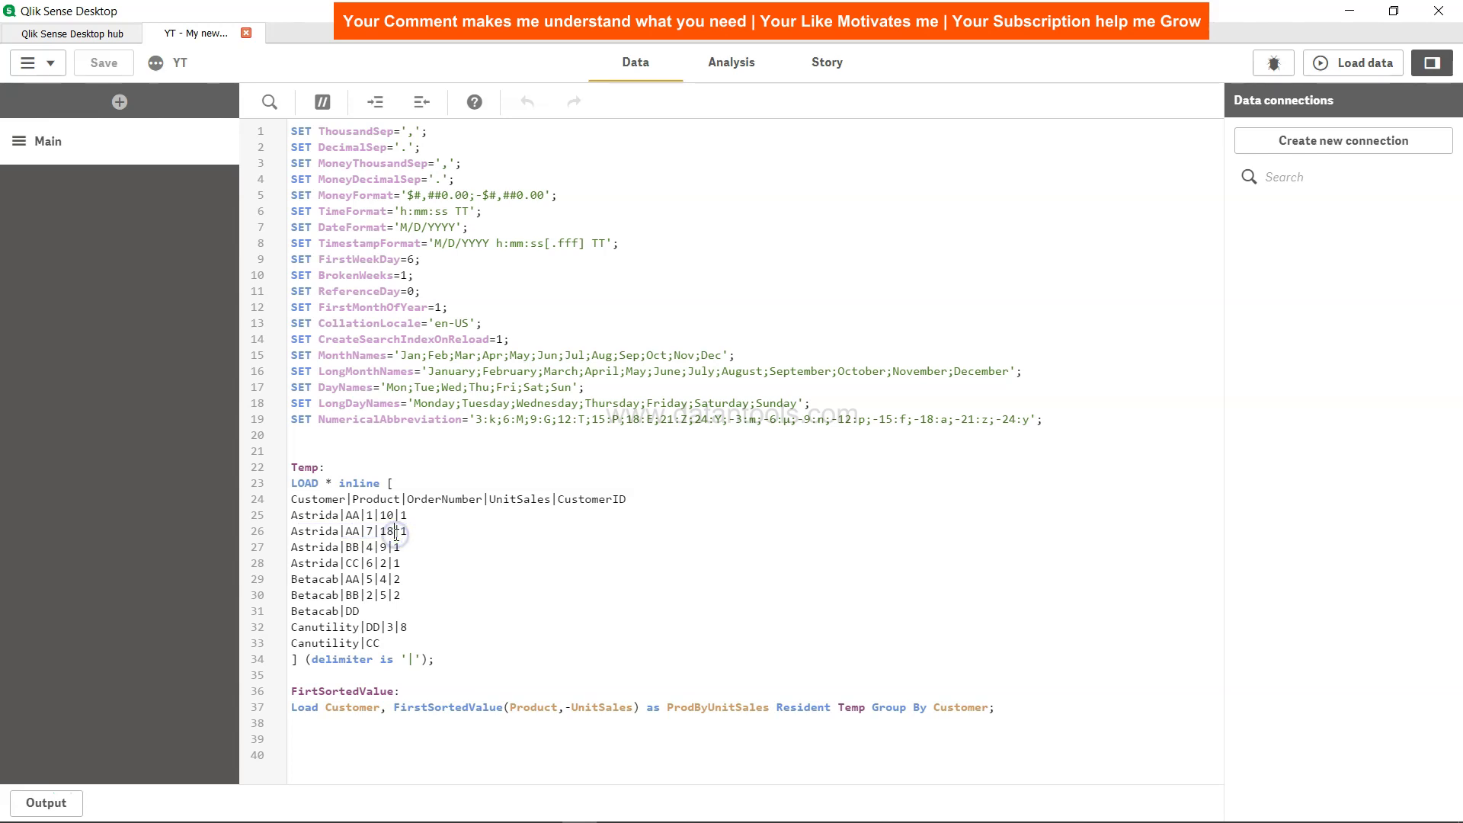
{"action": "left_click", "coordinate": [720, 64]}
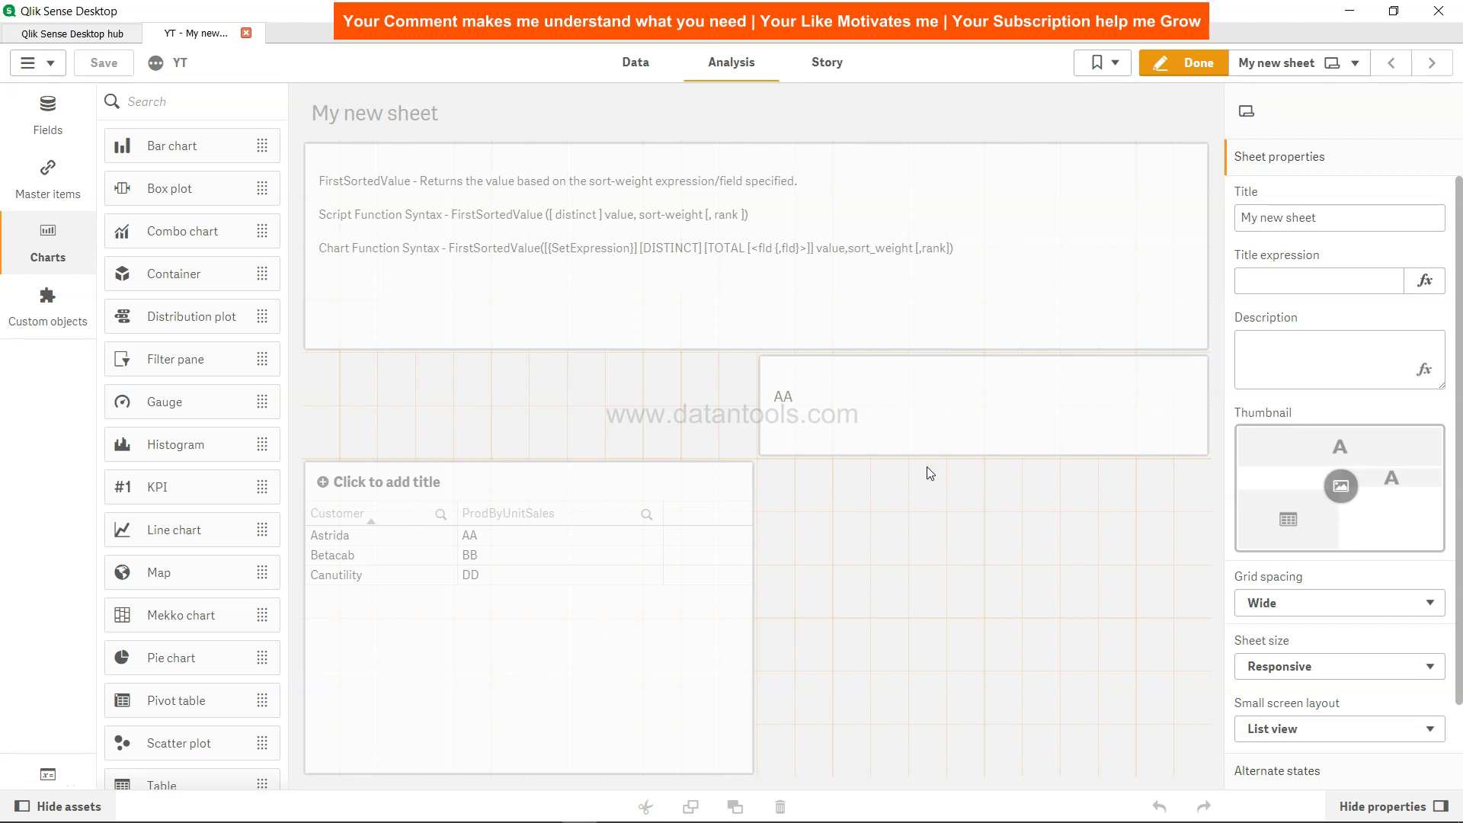
- Add rank 2 to the text object's measure so it reads FirstSortedValue(Product,-UnitSales,2), and apply the expression
{"action": "left_click", "coordinate": [902, 440]}
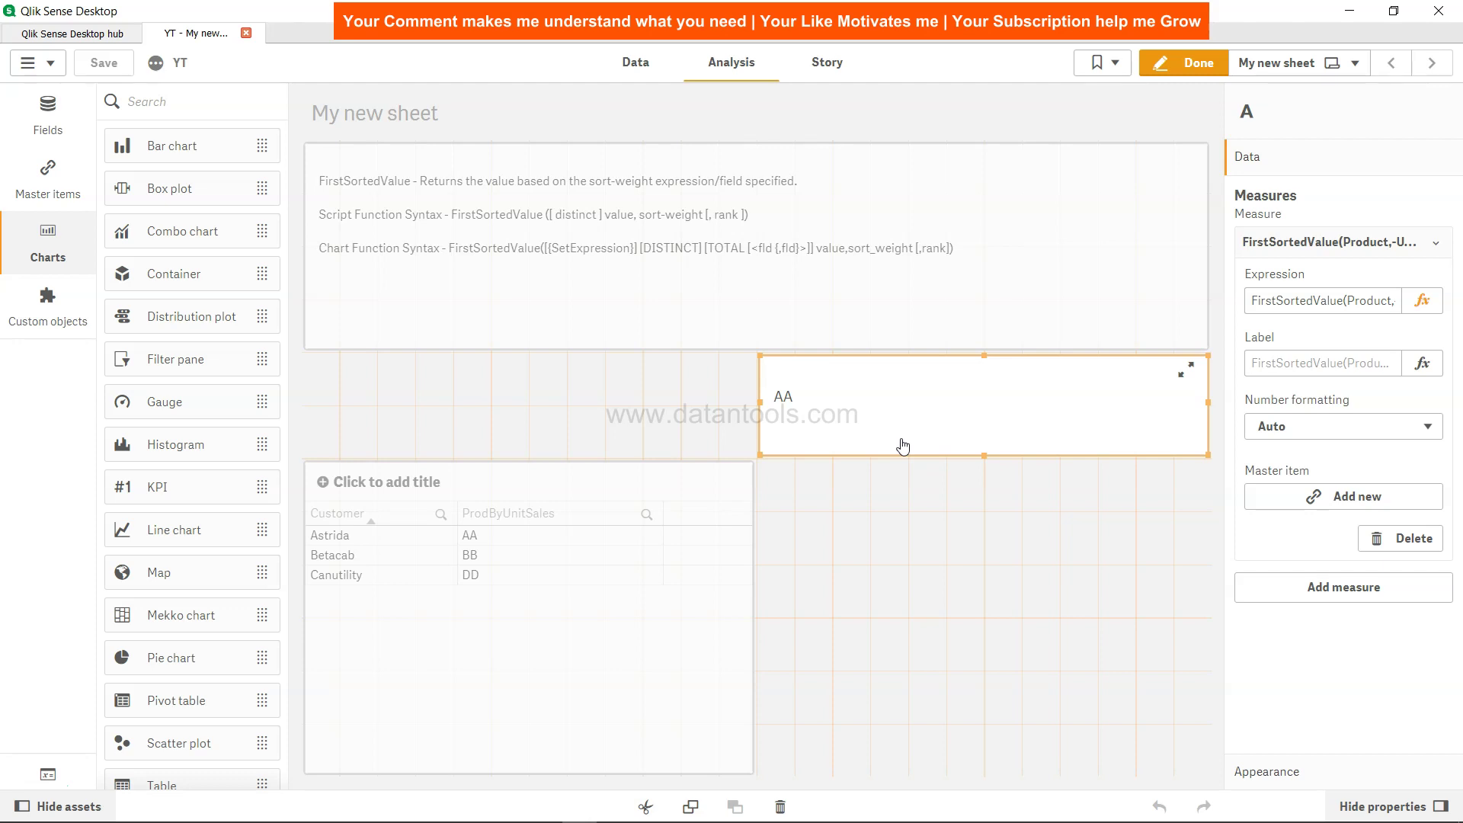
{"action": "left_click", "coordinate": [1424, 305]}
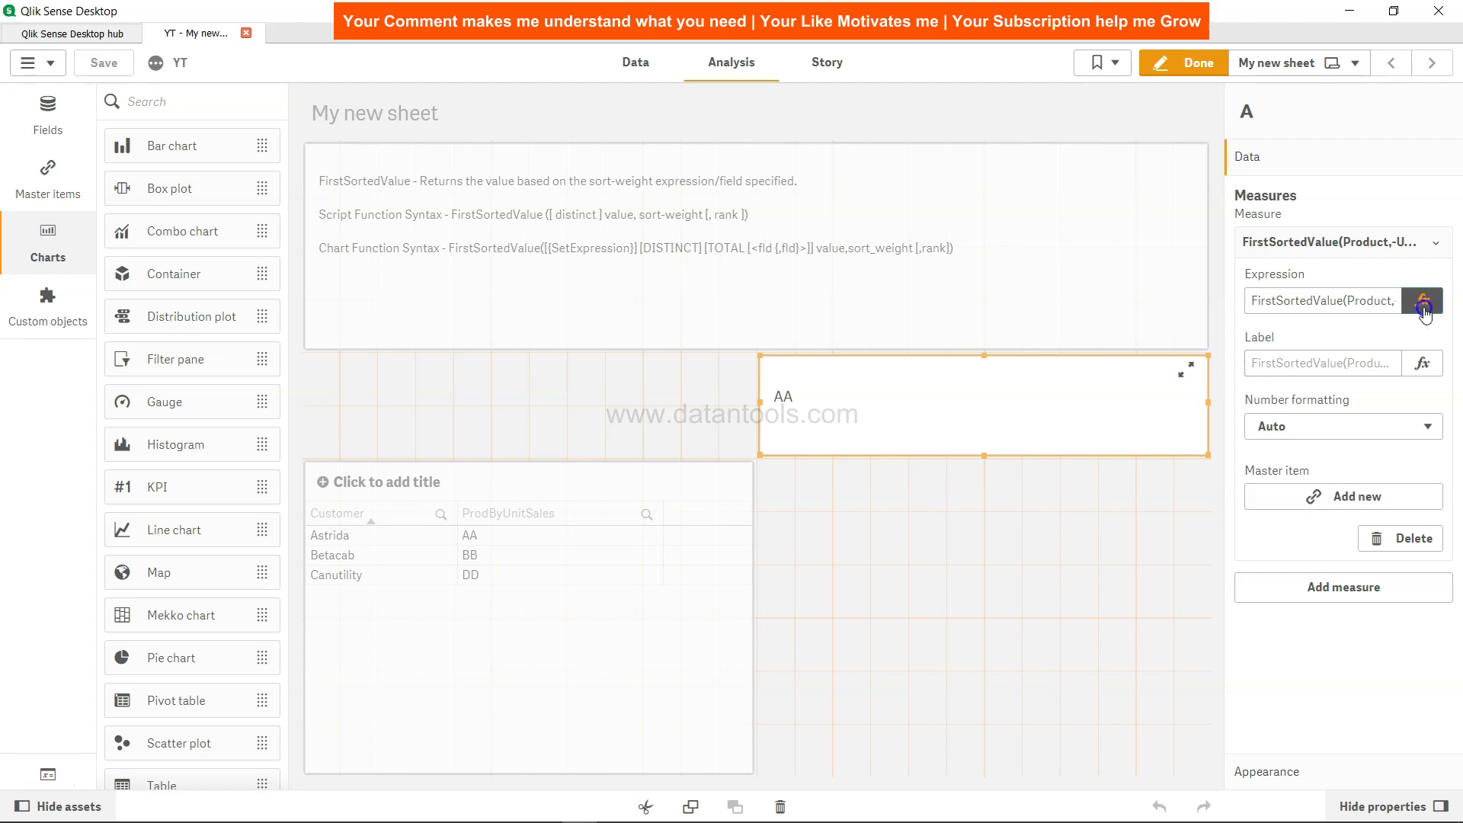
{"action": "left_click", "coordinate": [311, 122]}
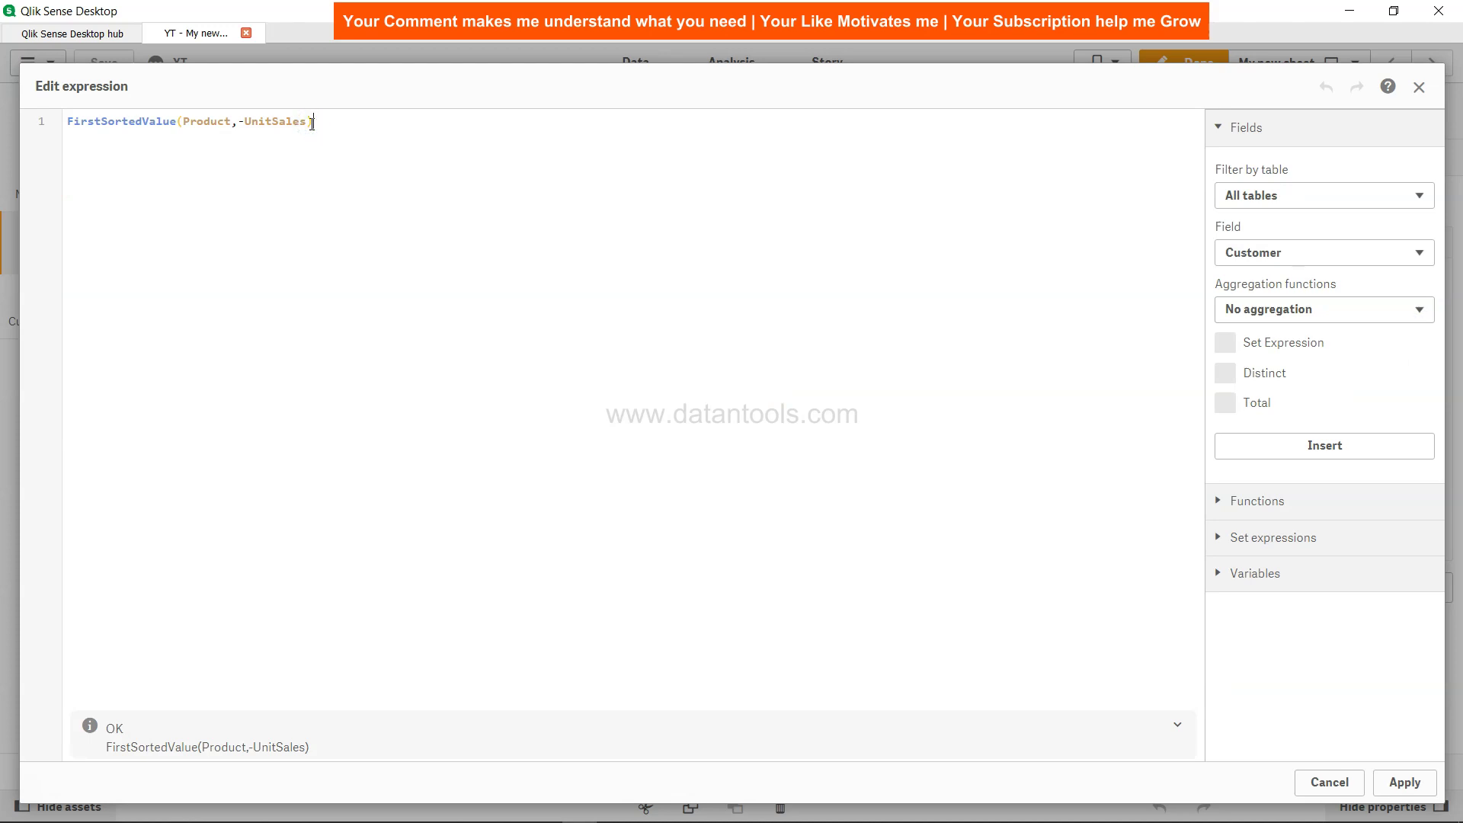
{"action": "key", "text": "BackSpace"}
{"action": "type", "text": ",2"}
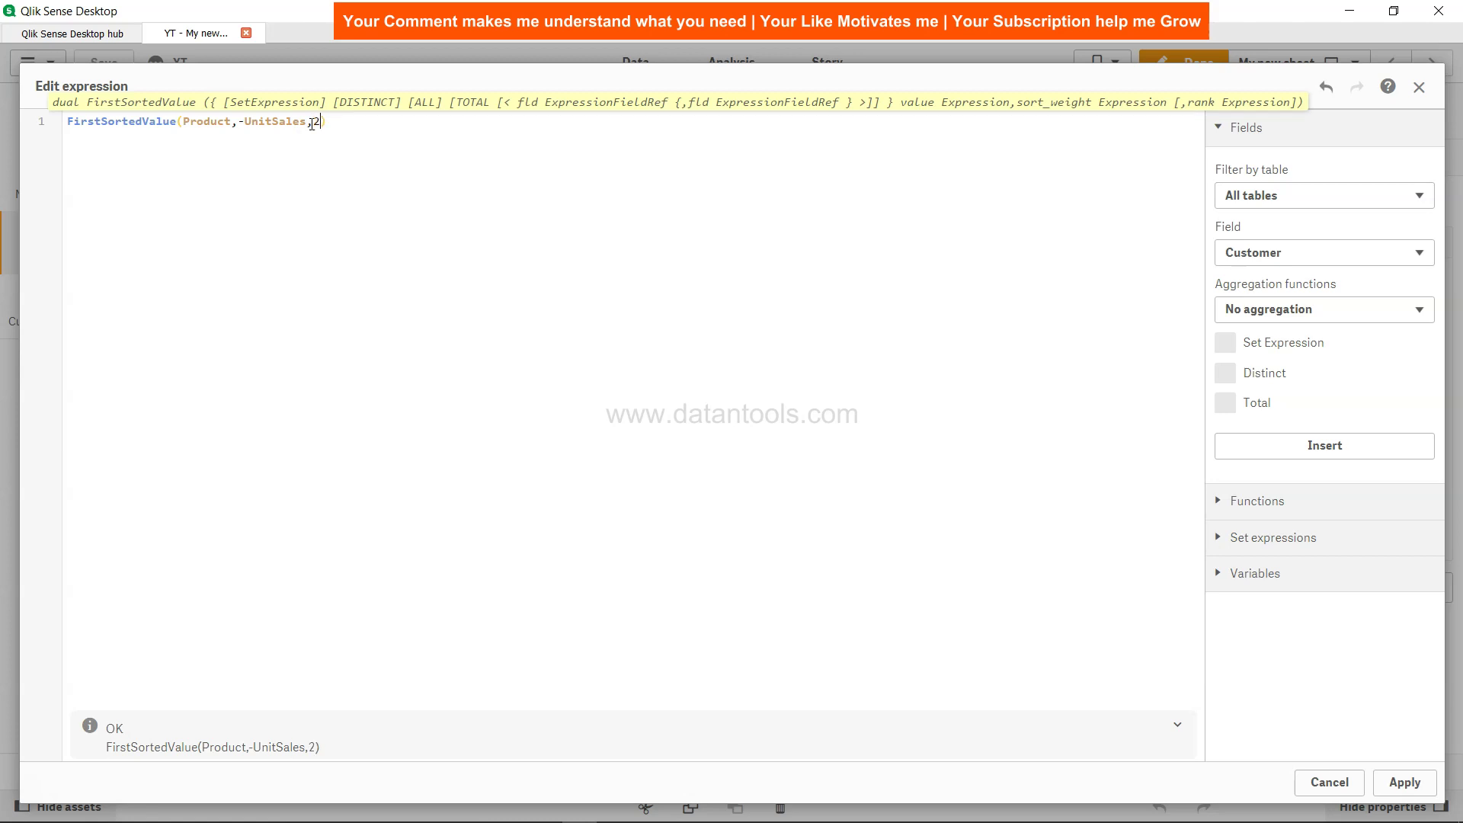
{"action": "left_click", "coordinate": [1404, 782]}
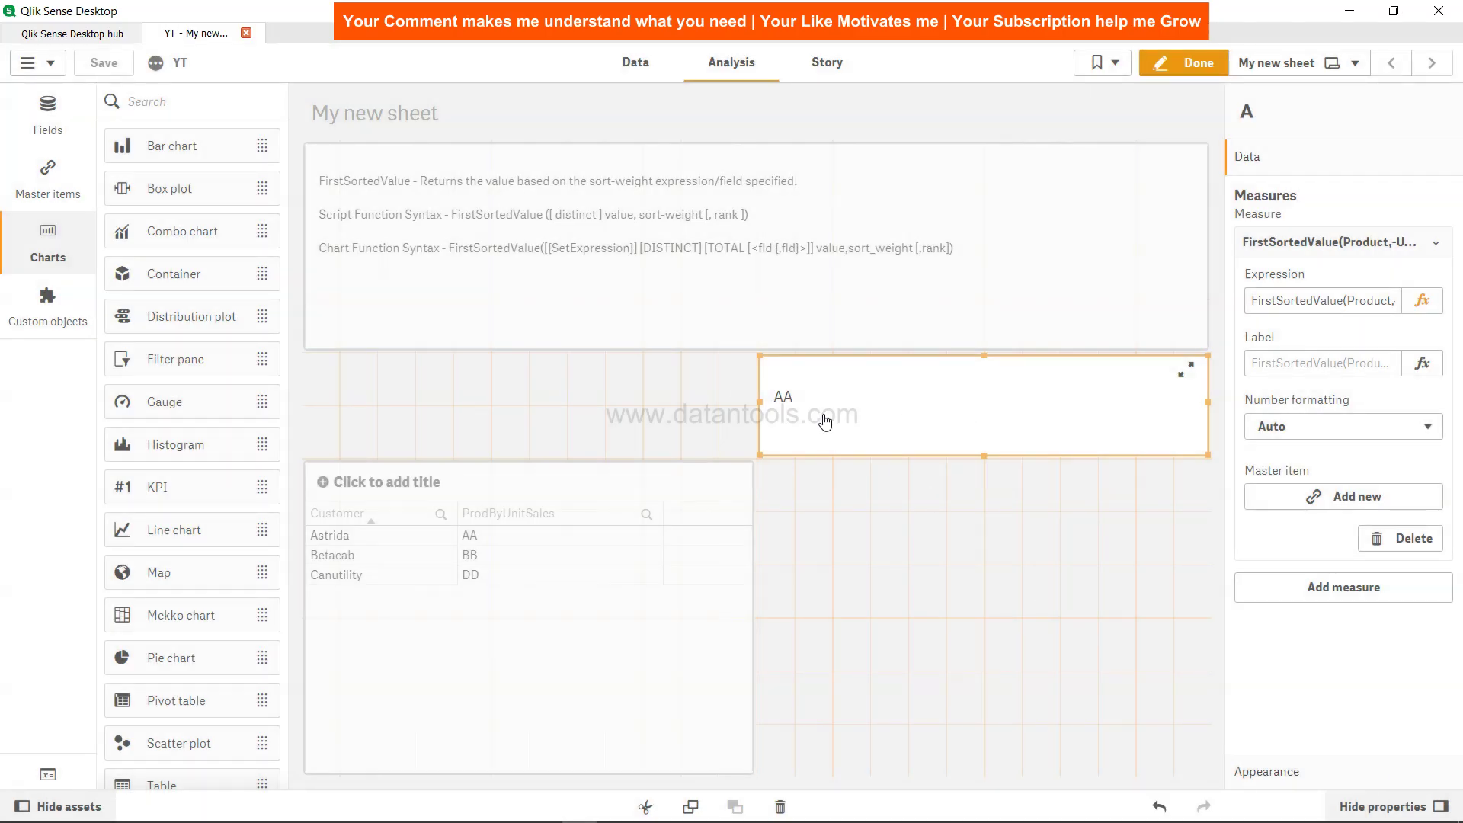
- Compare the unit sales of the first AA and BB rows in the script's Temp inline data, and return to the sheet
{"action": "left_click", "coordinate": [637, 61]}
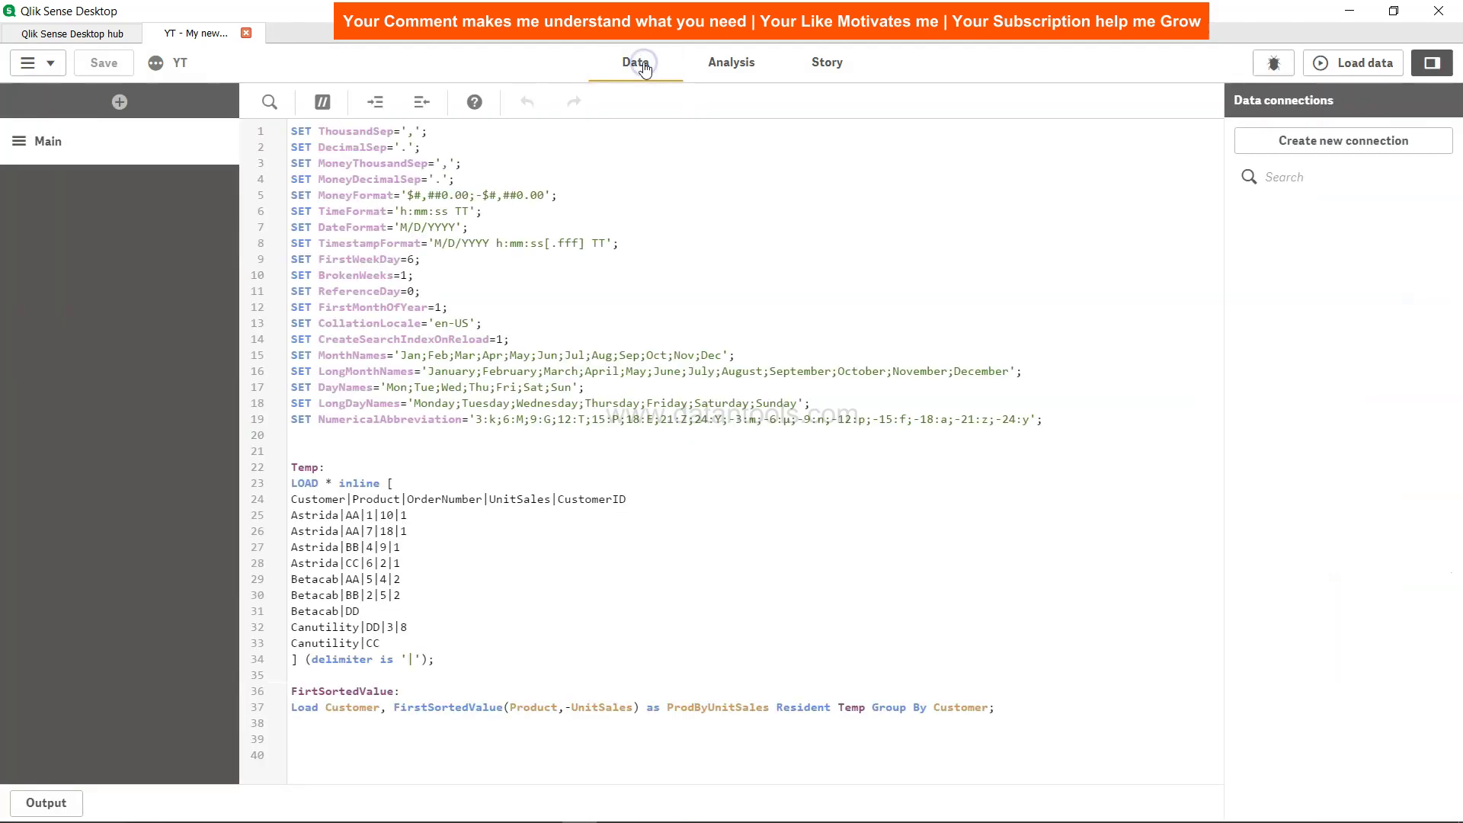
{"action": "double_click", "coordinate": [385, 531]}
{"action": "double_click", "coordinate": [385, 515]}
{"action": "left_click", "coordinate": [349, 548]}
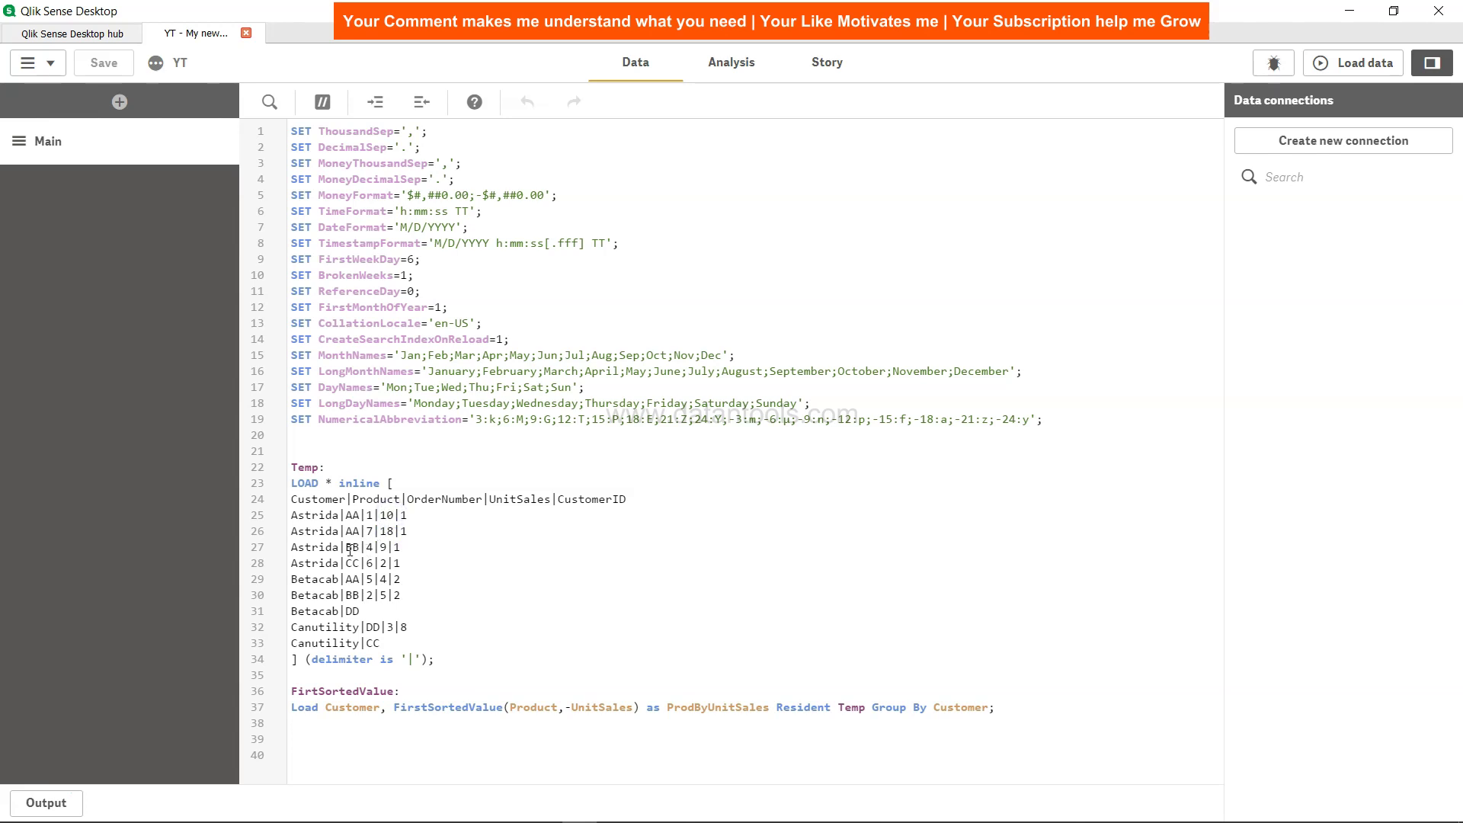
{"action": "left_click", "coordinate": [384, 546]}
{"action": "left_click", "coordinate": [745, 62]}
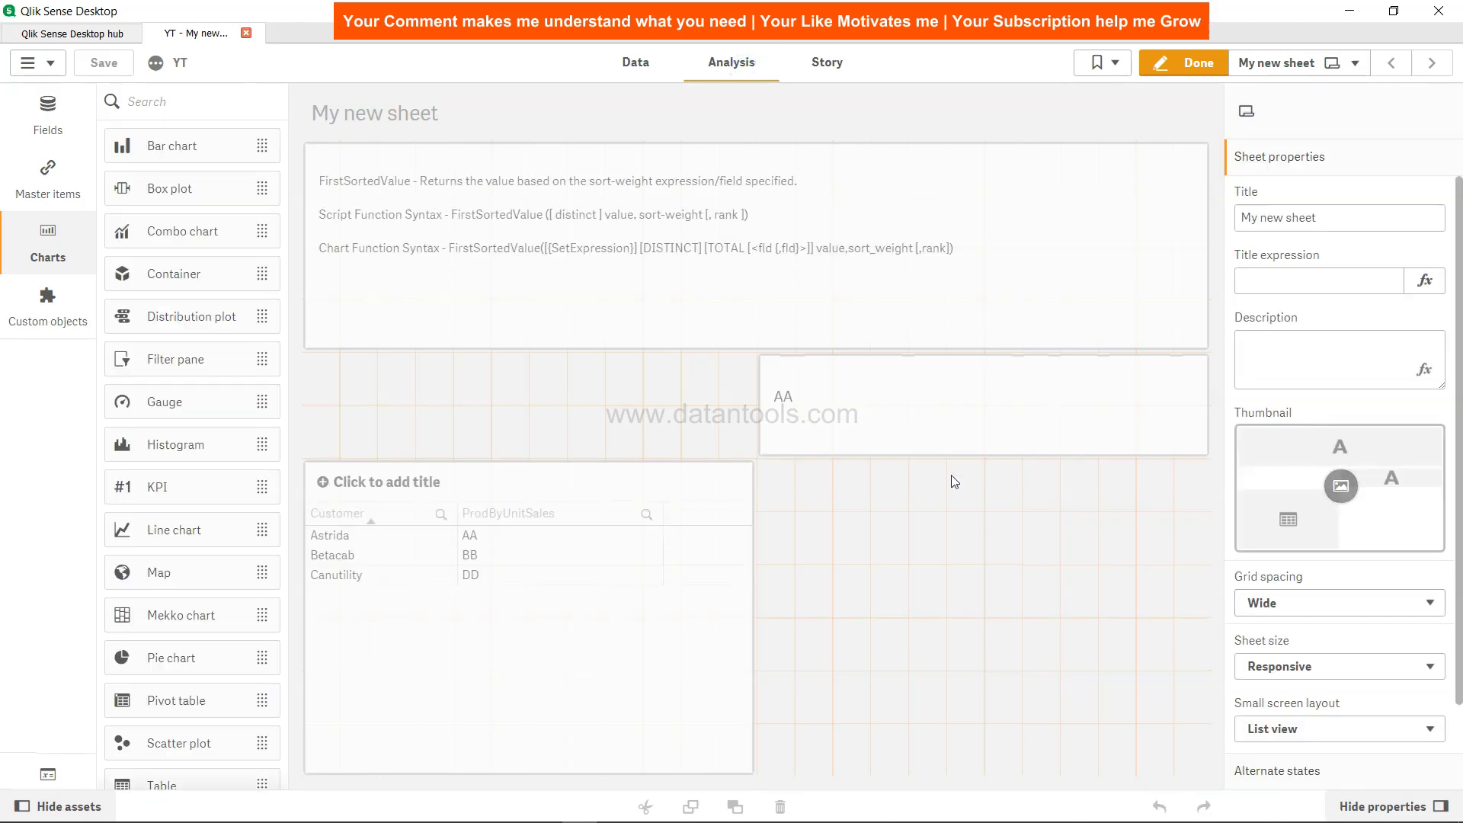
- Set the rank in the text object's measure to 3, giving FirstSortedValue(Product,-UnitSales,3), and apply the expression
{"action": "left_click", "coordinate": [981, 425]}
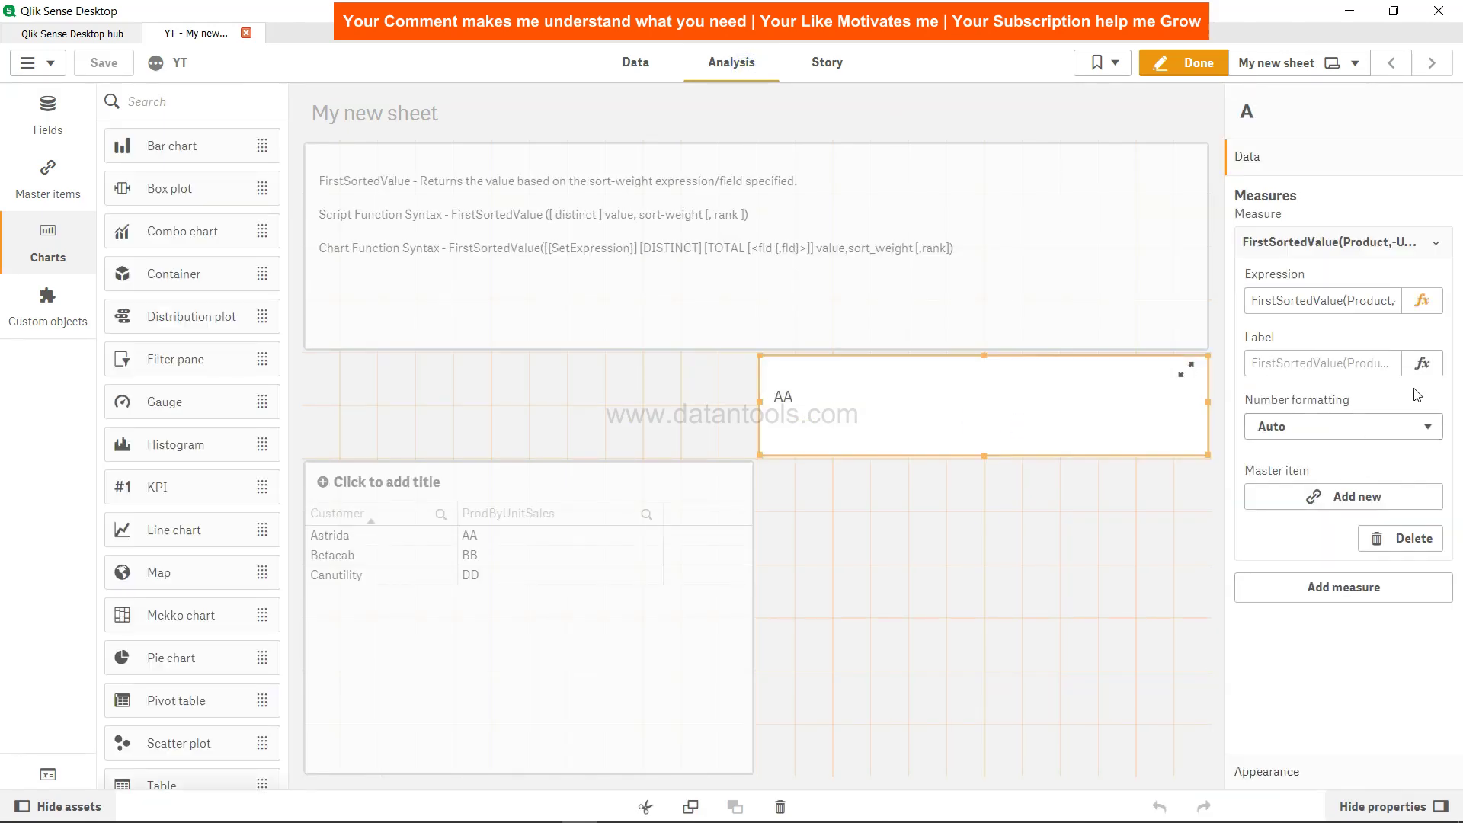
{"action": "left_click", "coordinate": [1422, 301]}
{"action": "left_click", "coordinate": [322, 120]}
{"action": "key", "text": "BackSpace"}
{"action": "type", "text": "3"}
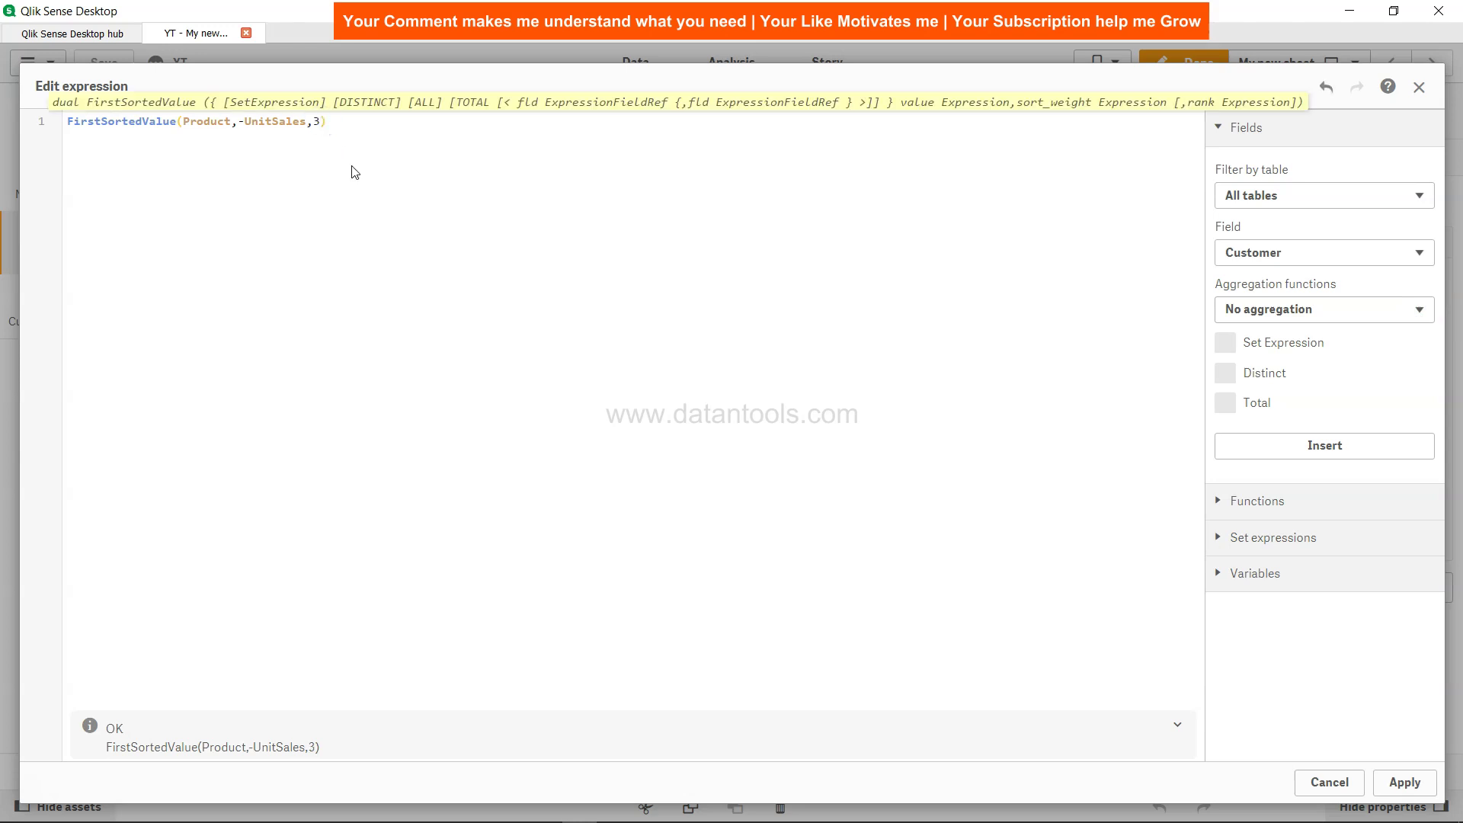
{"action": "left_click", "coordinate": [1403, 783]}
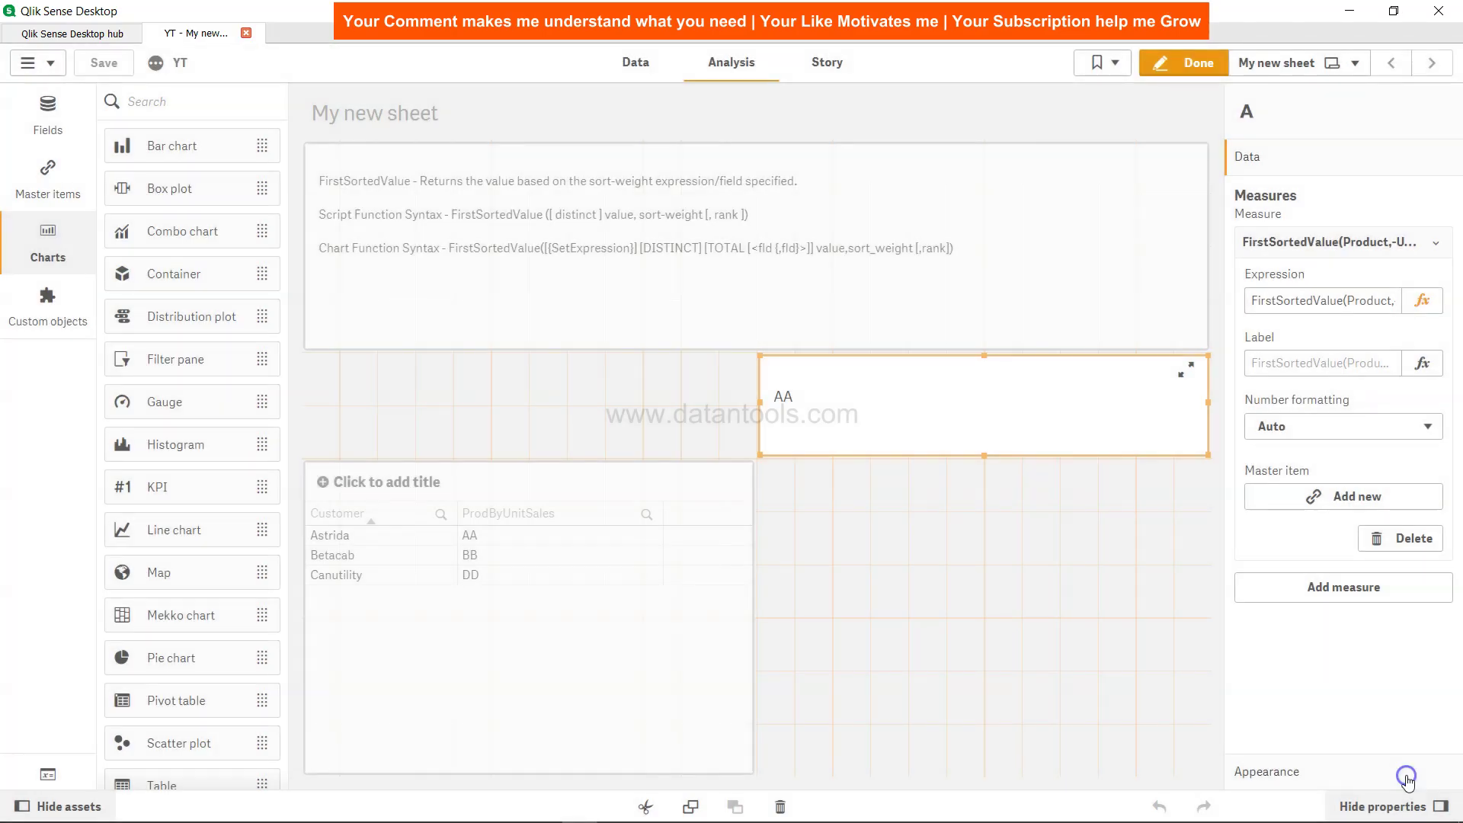